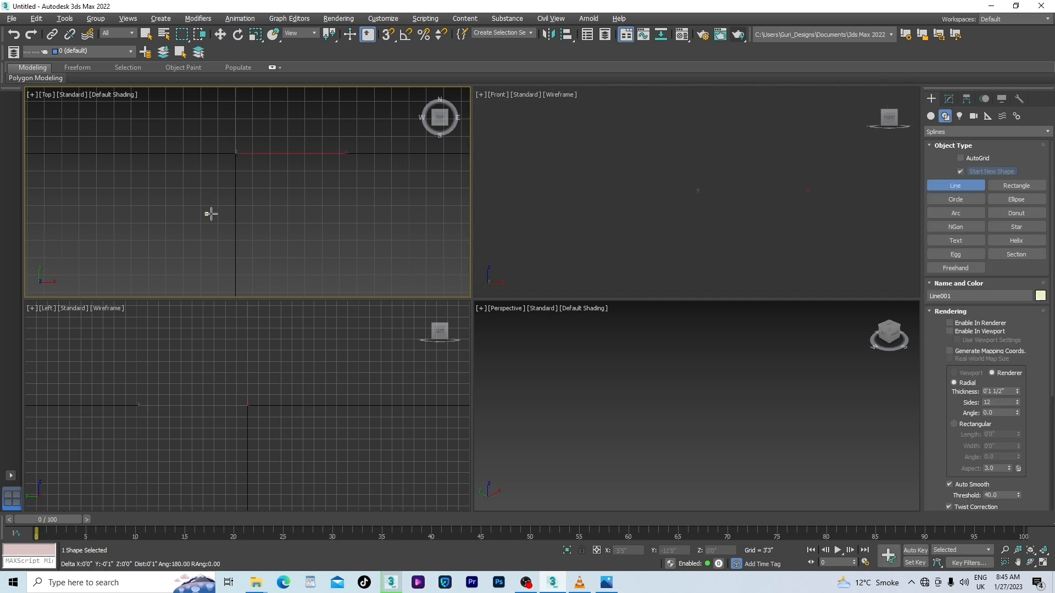
# Step: Draw a straight horizontal two-point line below the origin in the Top viewport, ending with the Move tool active
pyautogui.click(215, 181)
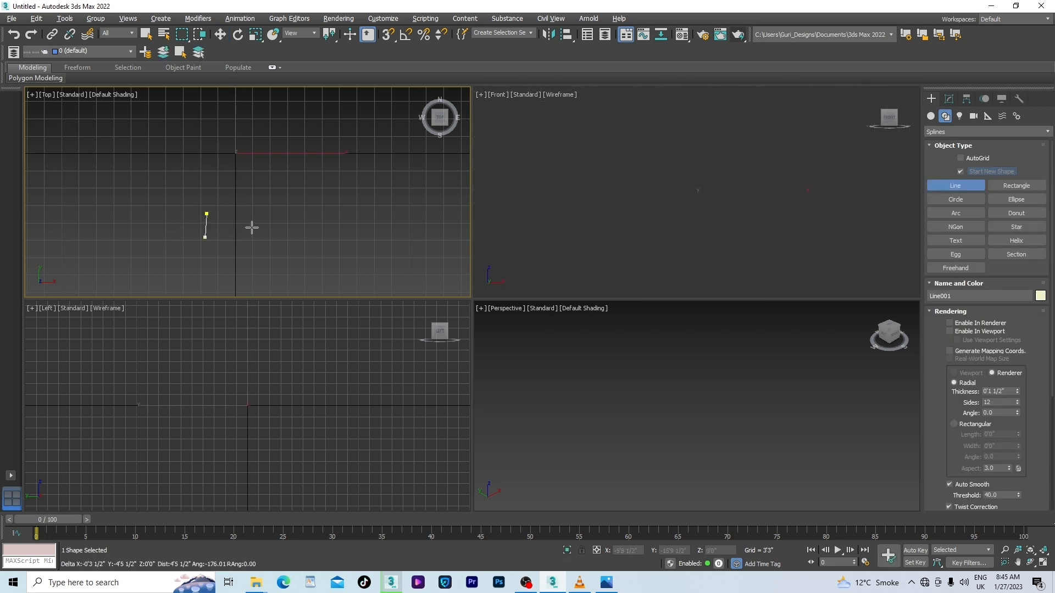
pyautogui.click(411, 215)
pyautogui.rightClick(419, 260)
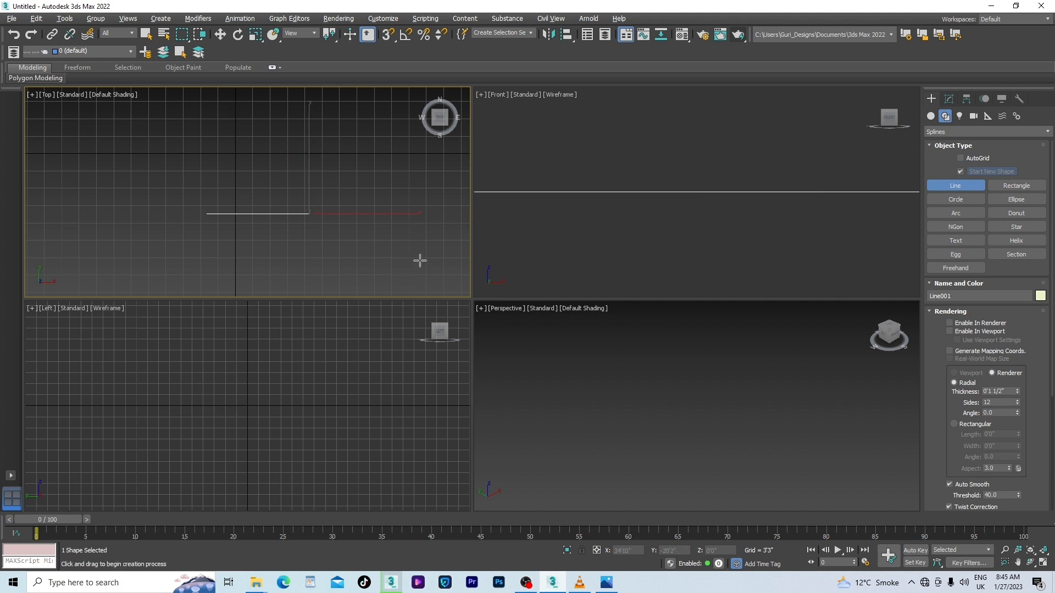
pyautogui.press('w')
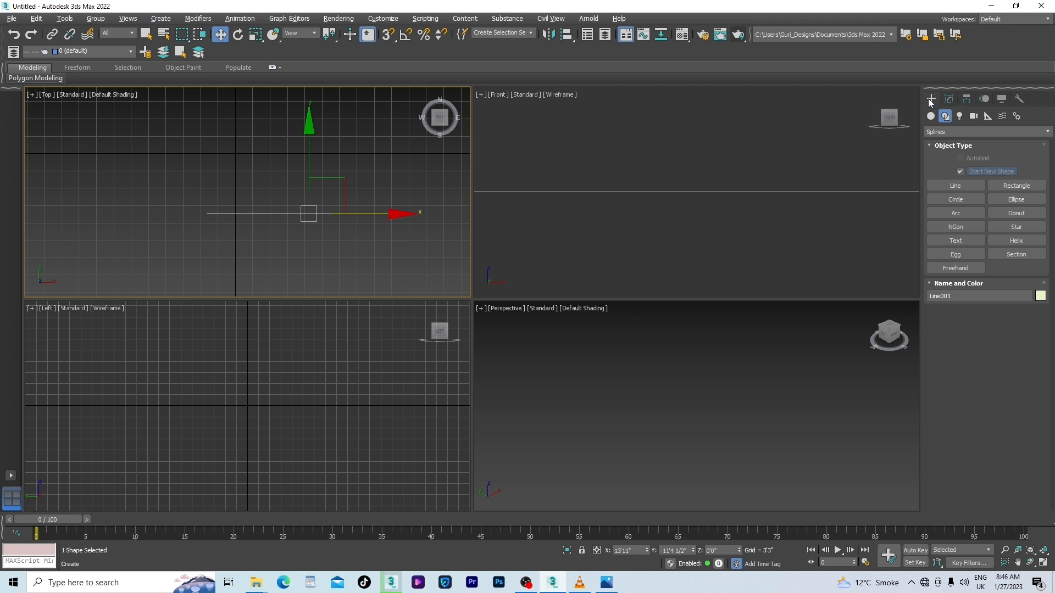
# Step: Enable the line in the renderer and set its radial thickness to 0'2"
pyautogui.click(950, 101)
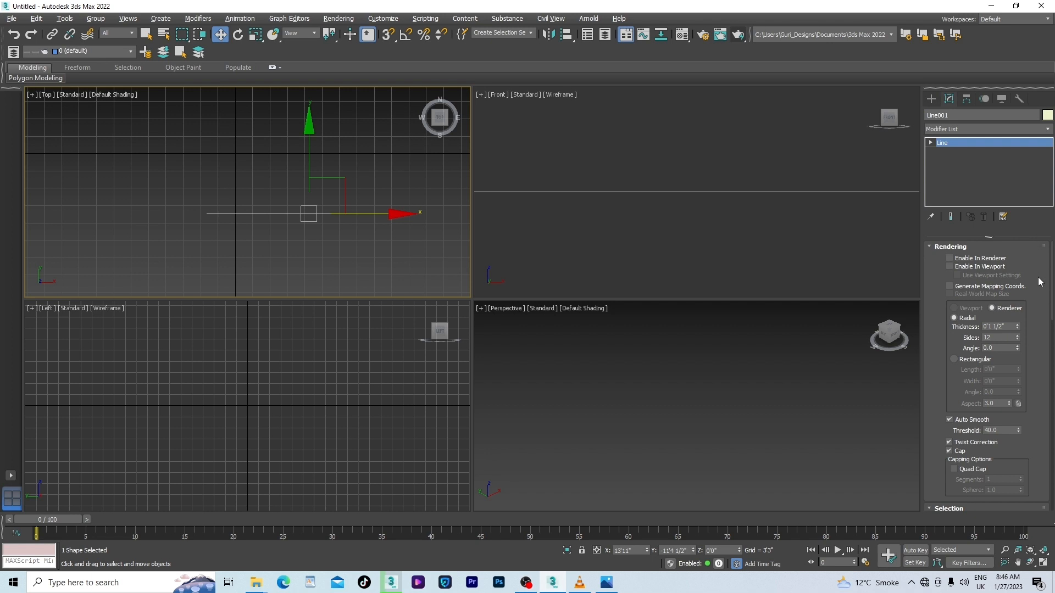
pyautogui.moveTo(1050, 280); pyautogui.dragTo(1053, 319)
pyautogui.click(949, 258)
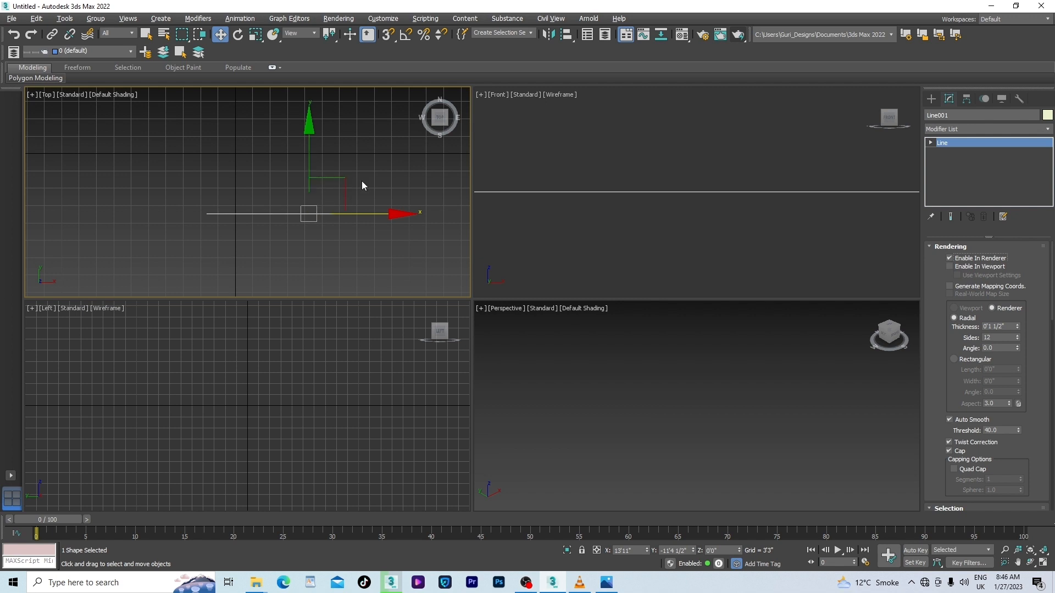
pyautogui.click(1011, 327)
pyautogui.write('.2')
# Step: Render the Top view to check the line's thickness, and close the rendered frame
pyautogui.scroll(3, 332, 216)
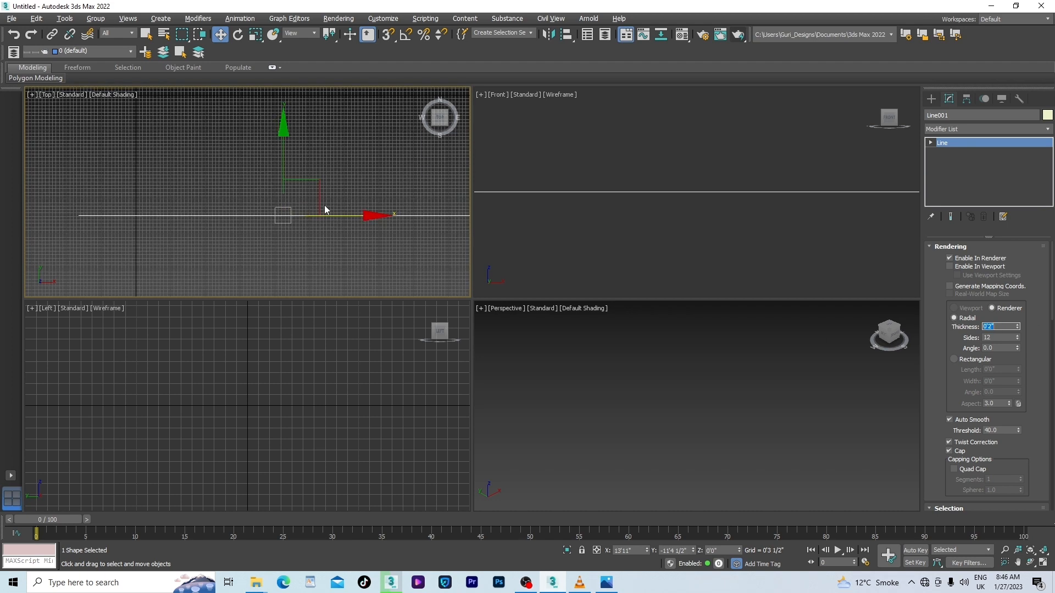
pyautogui.scroll(-3, 301, 207)
pyautogui.scroll(2, 296, 217)
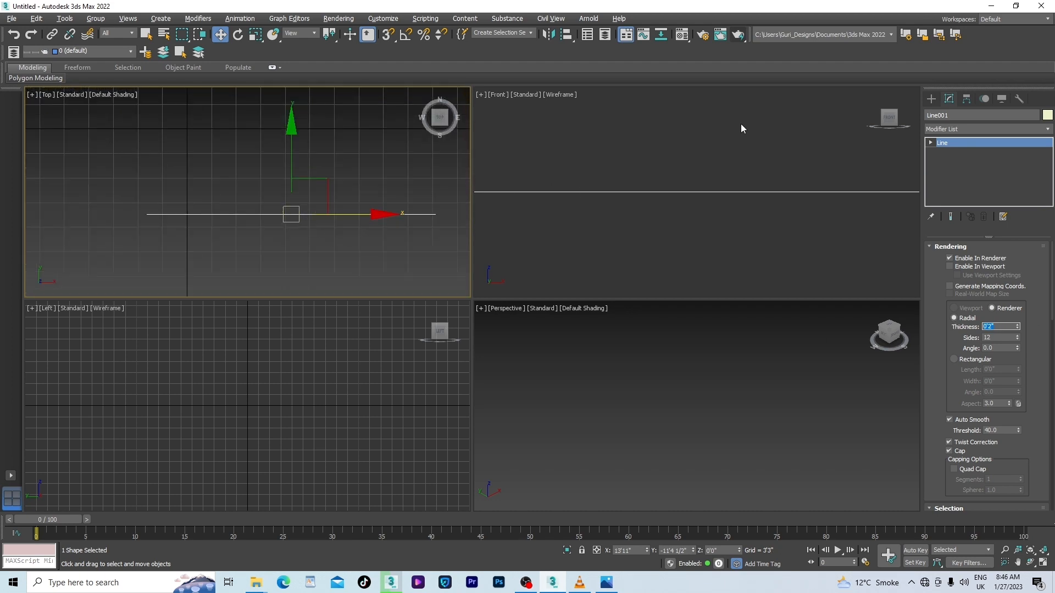
pyautogui.click(739, 40)
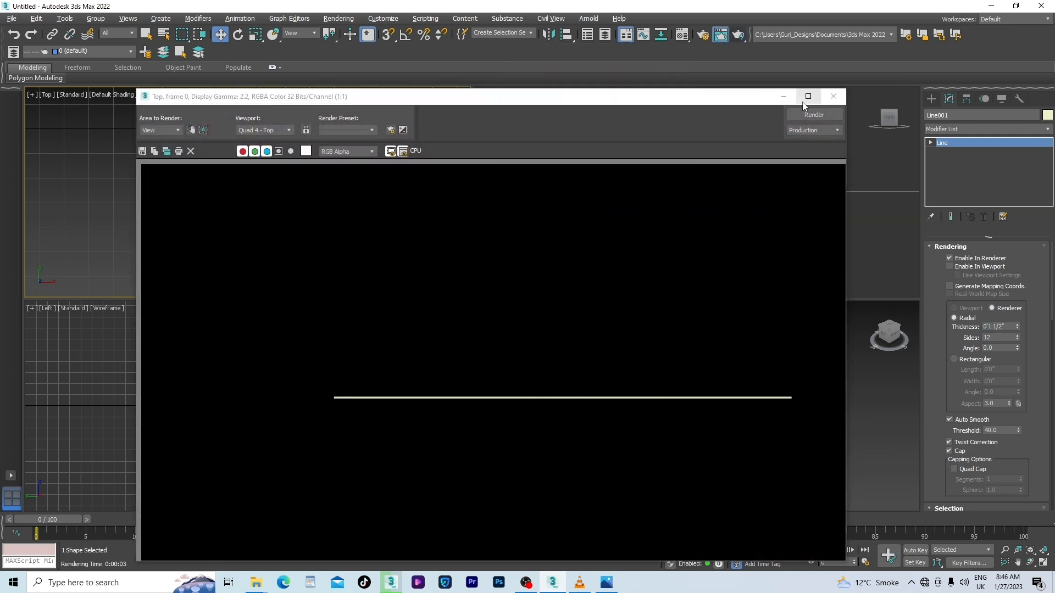
pyautogui.click(834, 96)
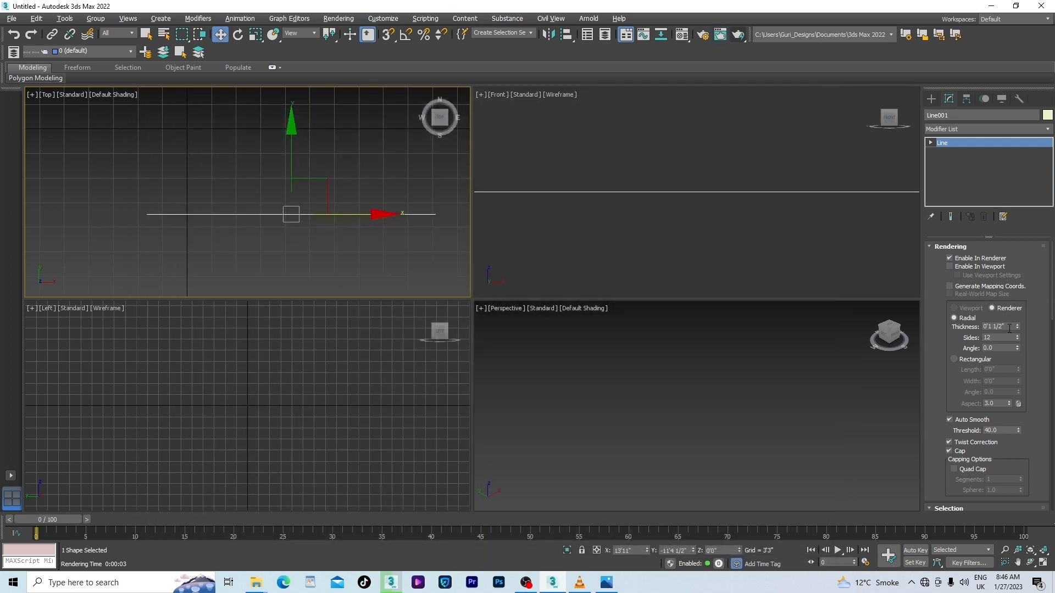
# Step: Set the line's radial thickness to 0'4 1/2" and render the Top view again to inspect it
pyautogui.moveTo(1009, 328); pyautogui.dragTo(955, 324)
pyautogui.write('.4')
pyautogui.press('Return')
pyautogui.click(739, 35)
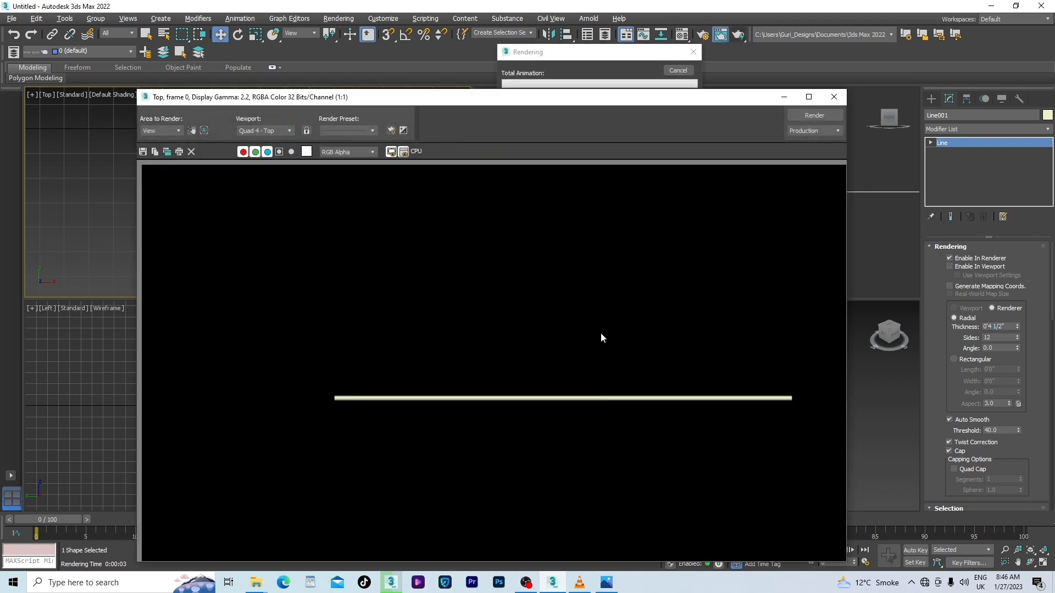
pyautogui.scroll(2, 601, 332)
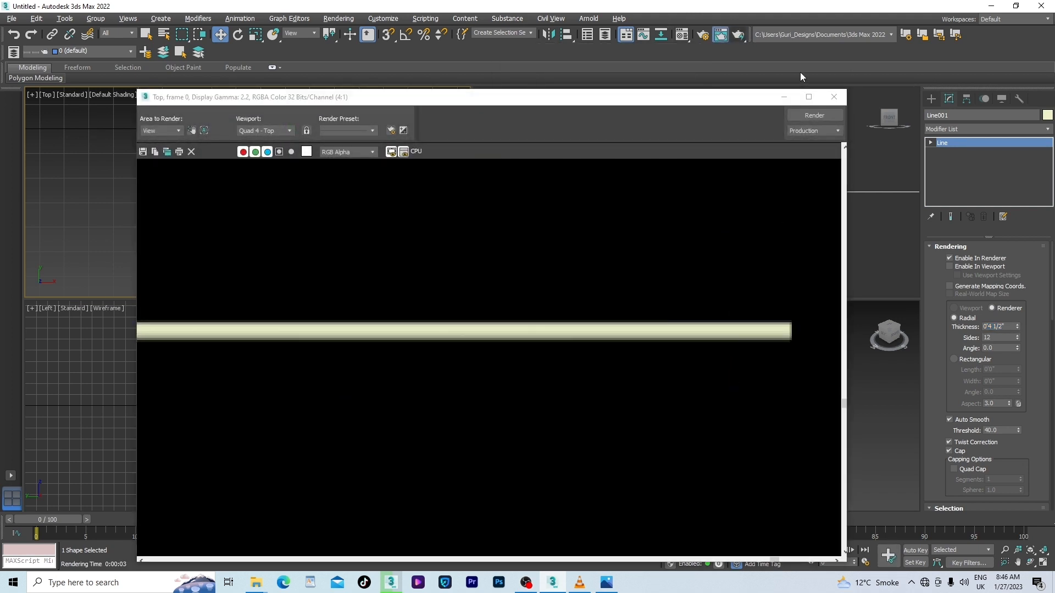
pyautogui.click(834, 96)
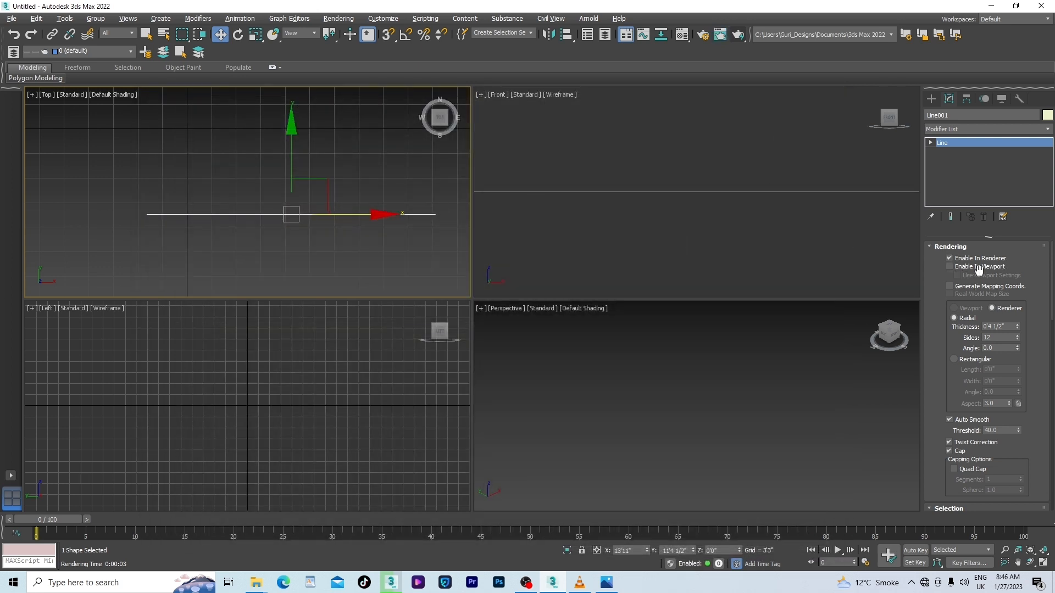
# Step: Enable the line's thickness in the viewport and show the whole line in an angled orthographic view
pyautogui.click(949, 266)
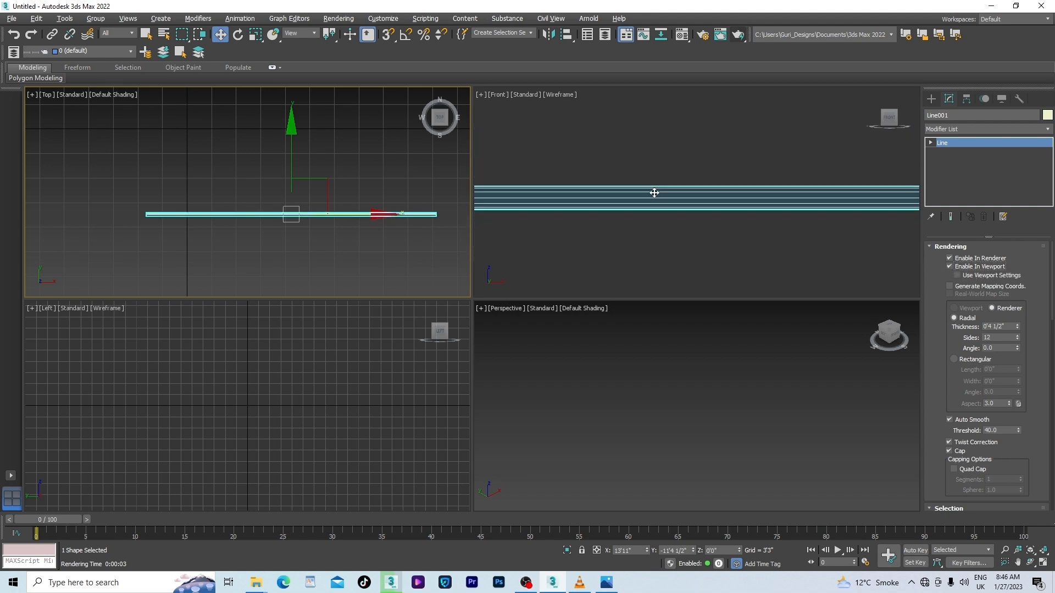
pyautogui.keyDown('alt'); pyautogui.moveTo(654, 193); pyautogui.dragTo(616, 239, button='middle'); pyautogui.keyUp('alt')
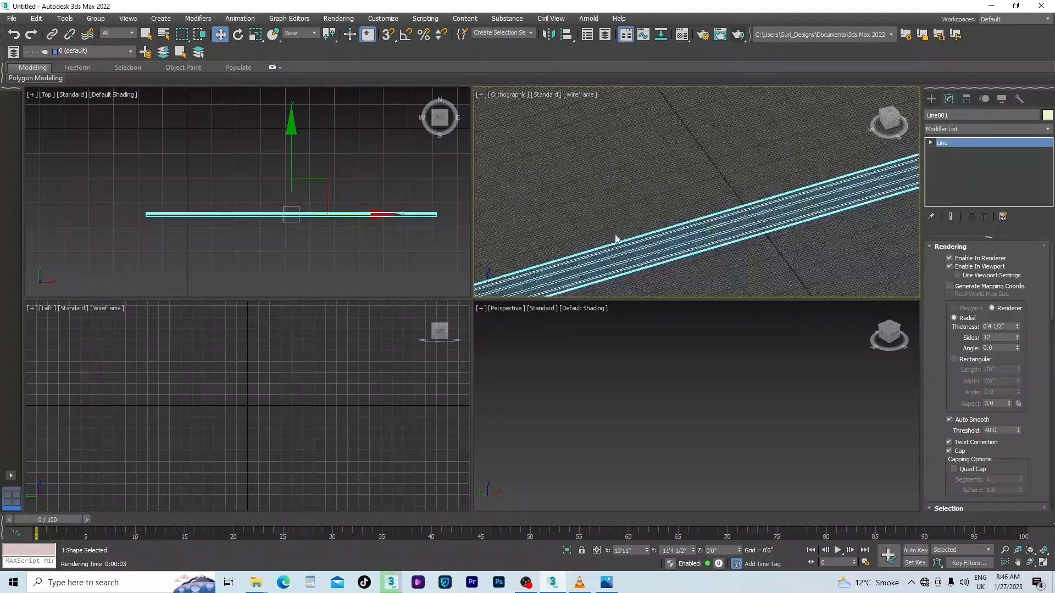
pyautogui.scroll(-3, 615, 239)
pyautogui.moveTo(792, 195); pyautogui.dragTo(706, 238, button='middle')
pyautogui.scroll(-5, 707, 238)
pyautogui.scroll(3, 770, 238)
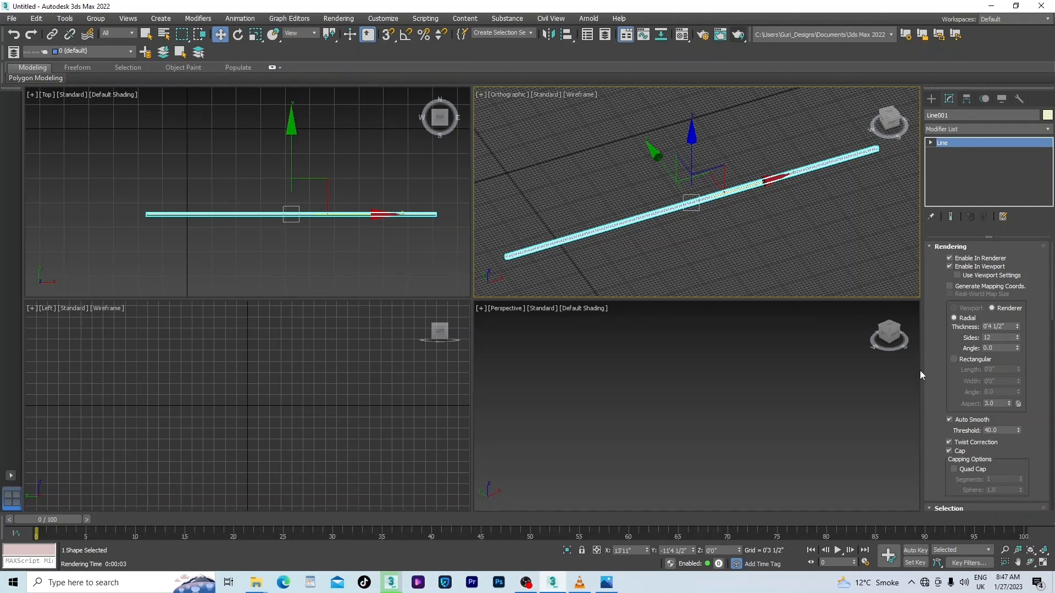
# Step: Switch the line's cross-section to Rectangular and display the orthographic view with Default Shading
pyautogui.click(954, 360)
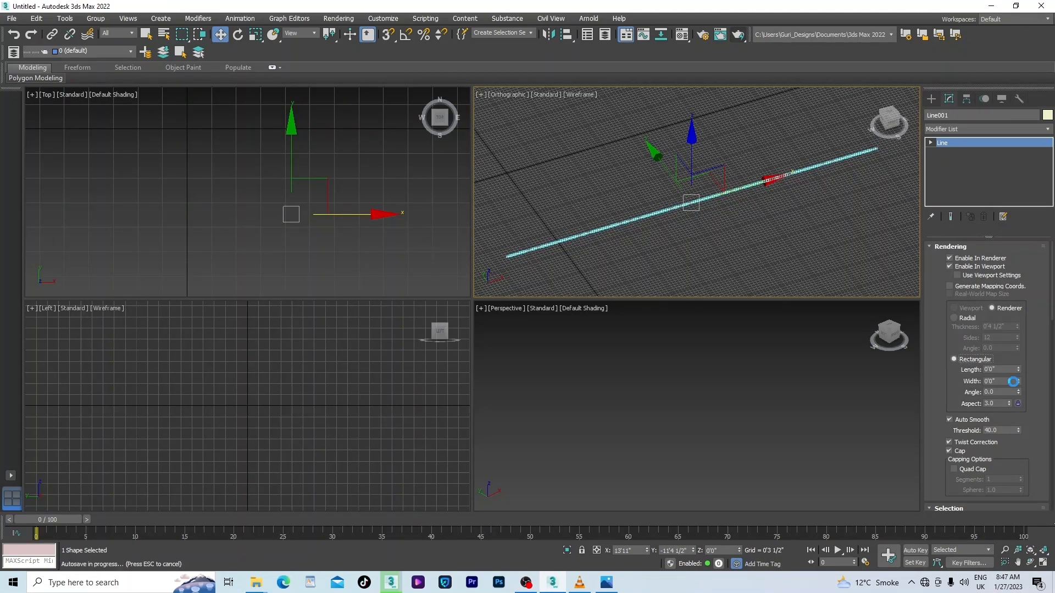
pyautogui.scroll(6, 726, 216)
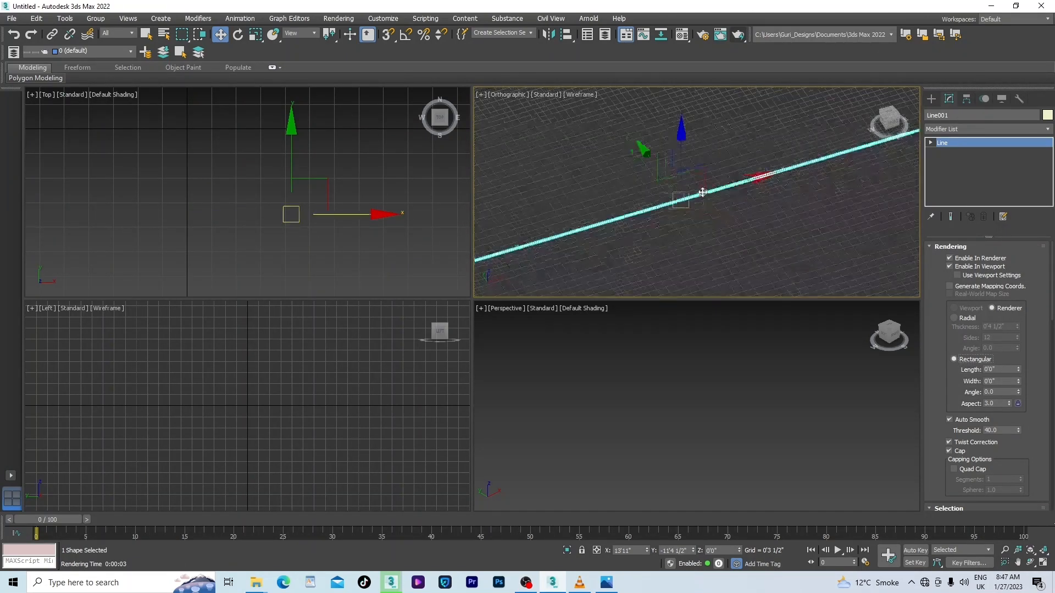
pyautogui.scroll(-2, 678, 195)
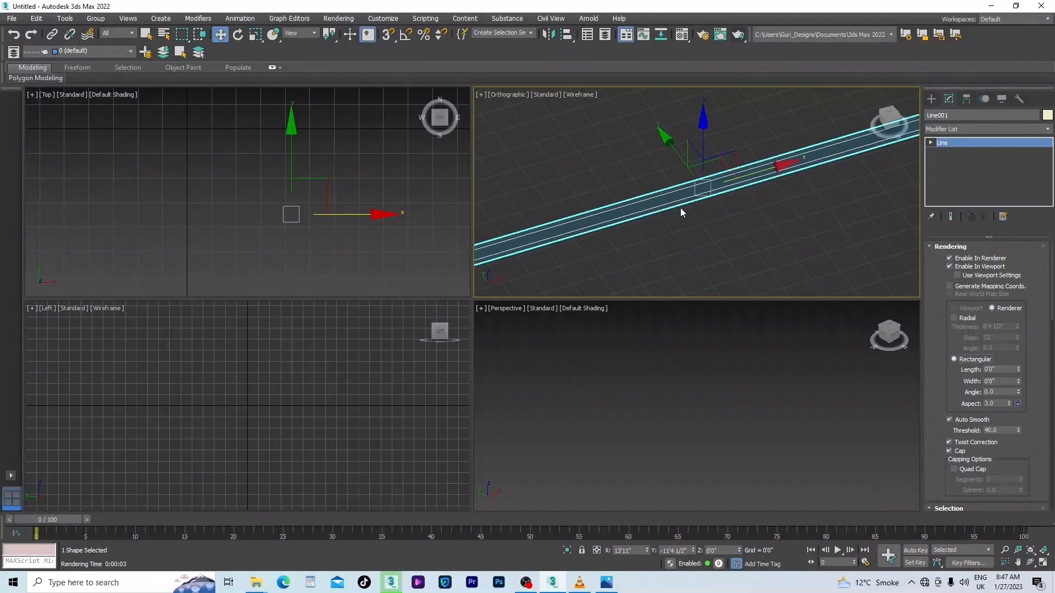
pyautogui.press('F3')
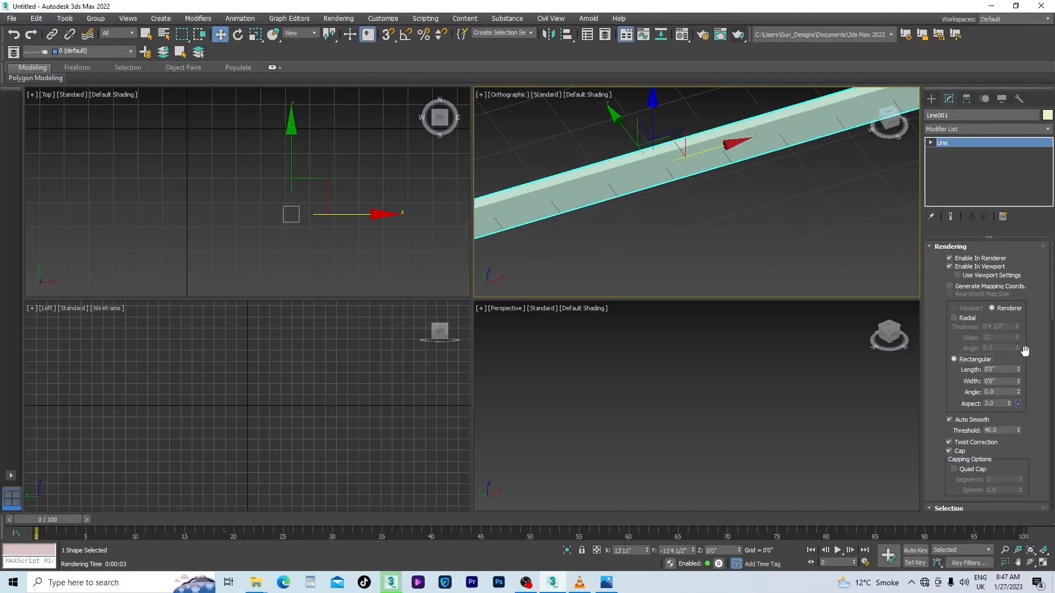
# Step: Enlarge the rectangular section to a length of 0'0 1/2" and an aspect of 2.552, and render the orthographic view
pyautogui.moveTo(1017, 368); pyautogui.dragTo(1013, 196)
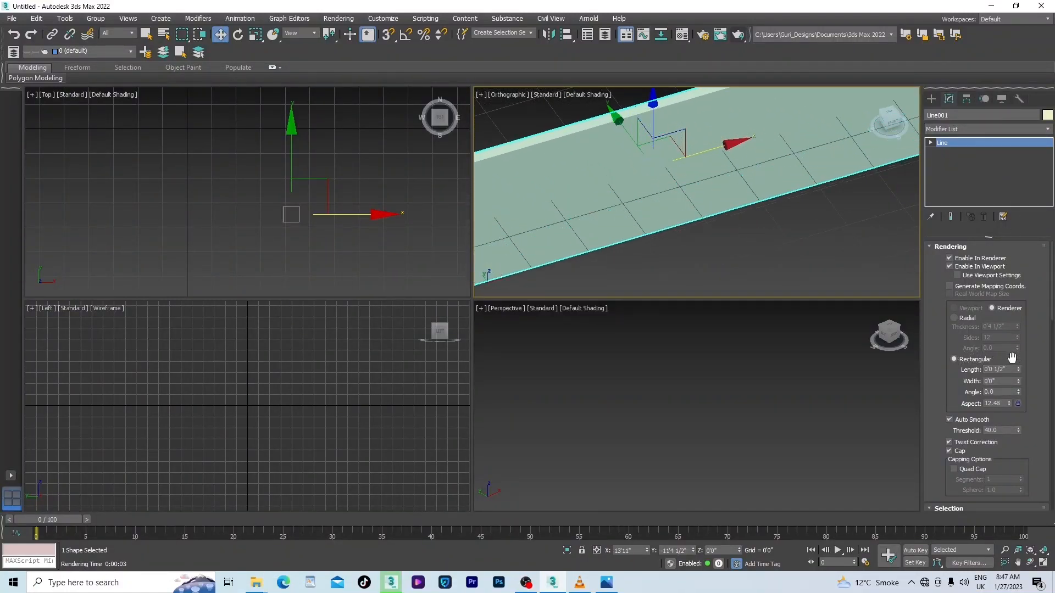
pyautogui.moveTo(1018, 381); pyautogui.dragTo(1016, 165)
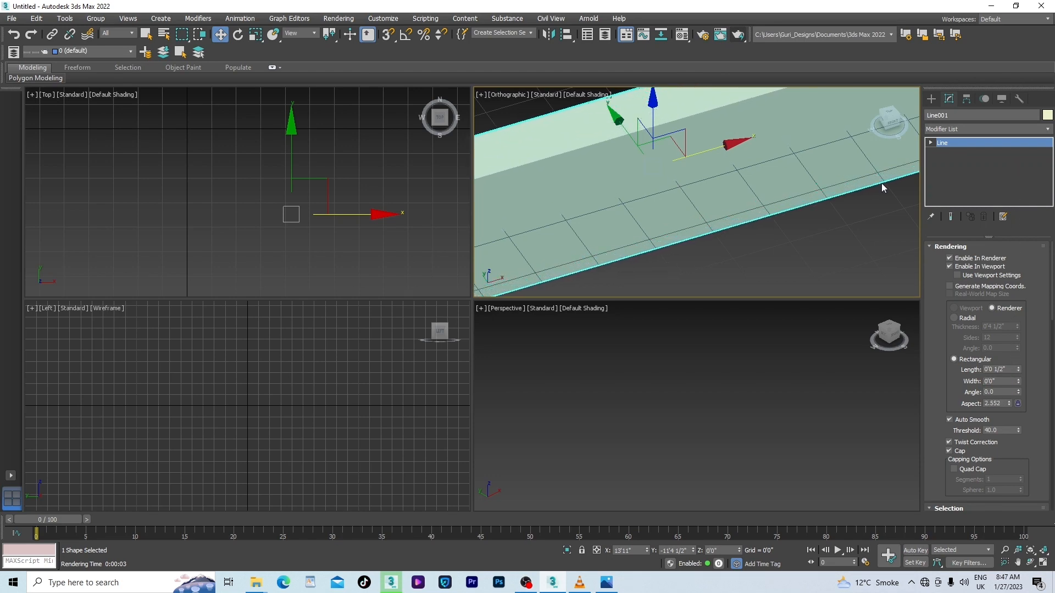
pyautogui.scroll(-8, 721, 248)
pyautogui.scroll(3, 648, 232)
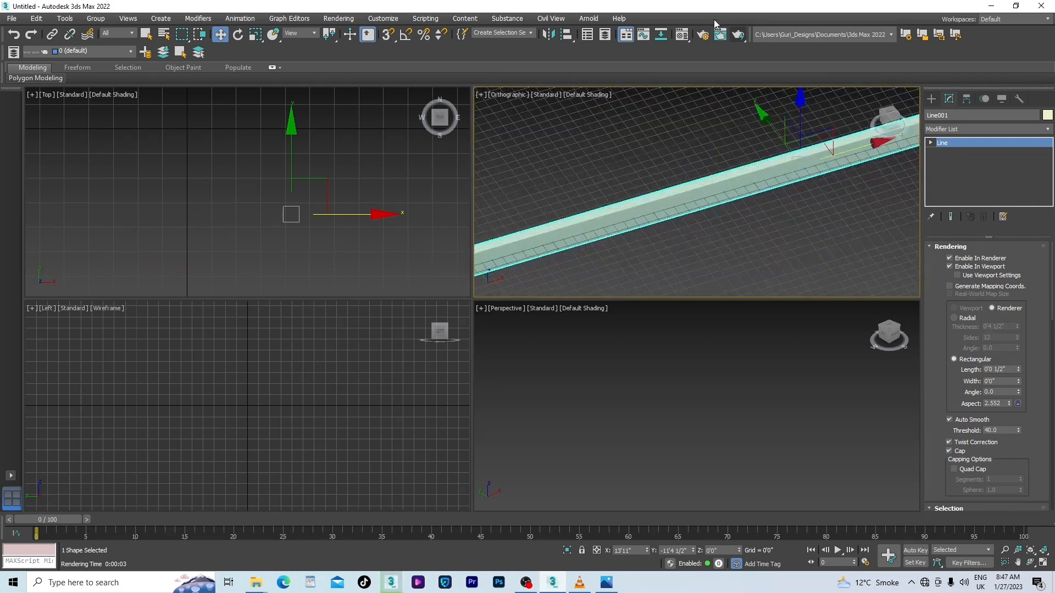
pyautogui.click(735, 36)
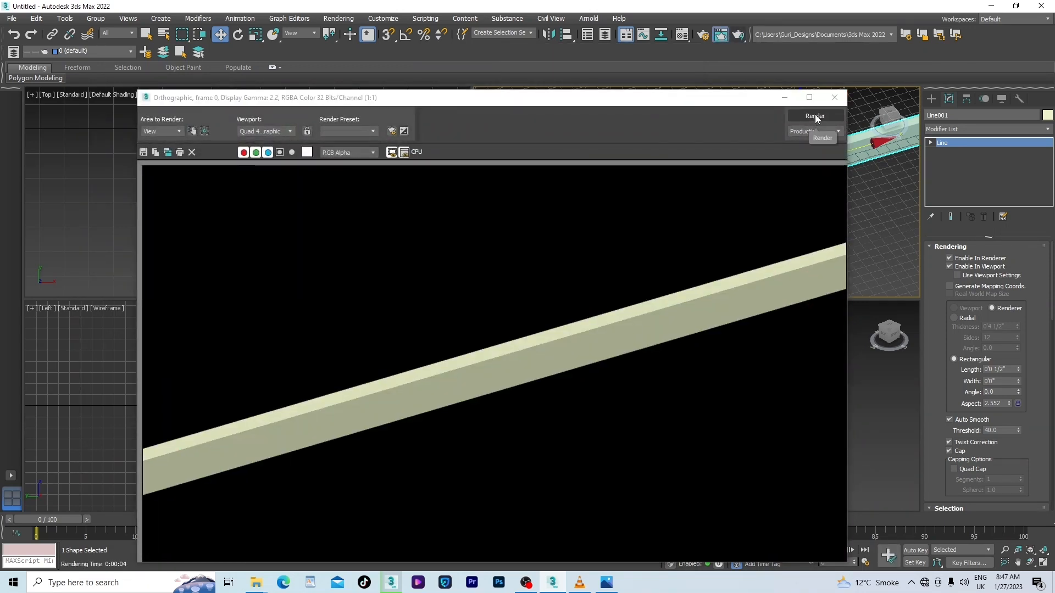
pyautogui.click(835, 99)
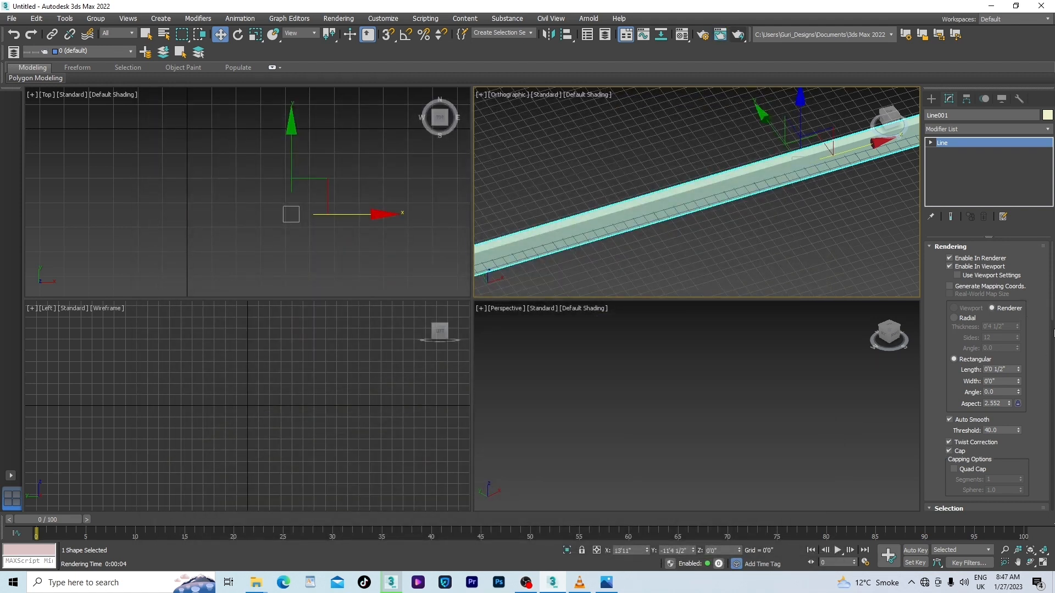
# Step: Turn Auto Smooth off to compare the shading along the line and at its end, and turn it back on
pyautogui.scroll(-3, 1053, 329)
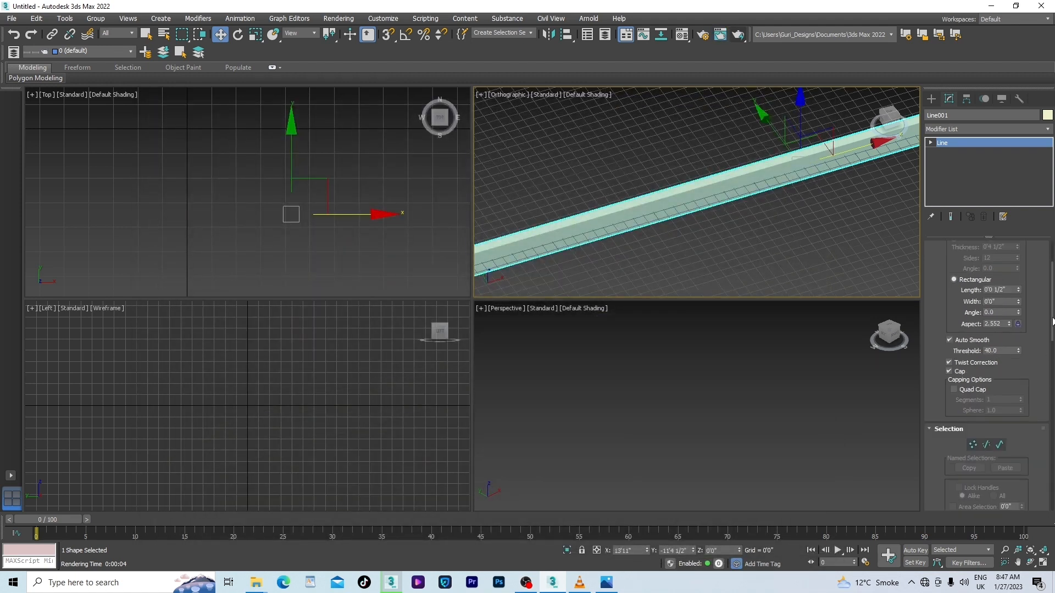
pyautogui.click(949, 339)
pyautogui.scroll(-3, 627, 236)
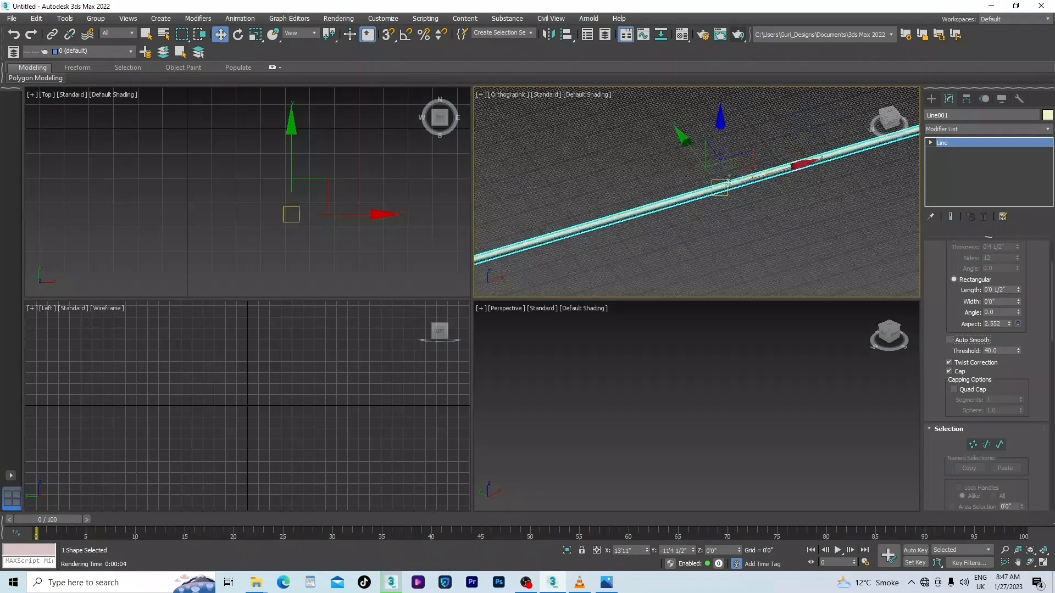
pyautogui.scroll(5, 766, 189)
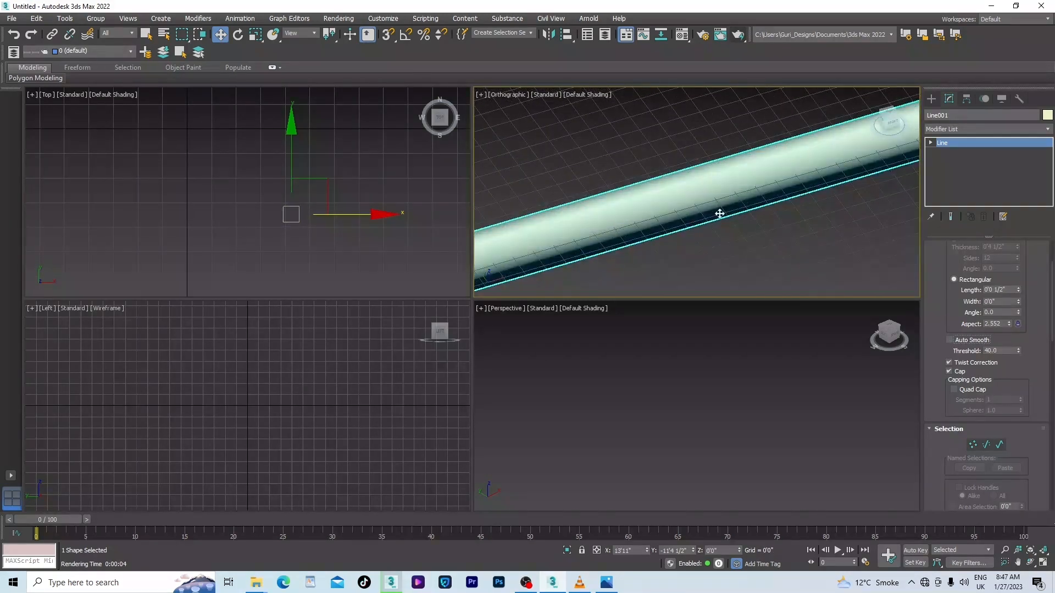
pyautogui.scroll(-5, 720, 214)
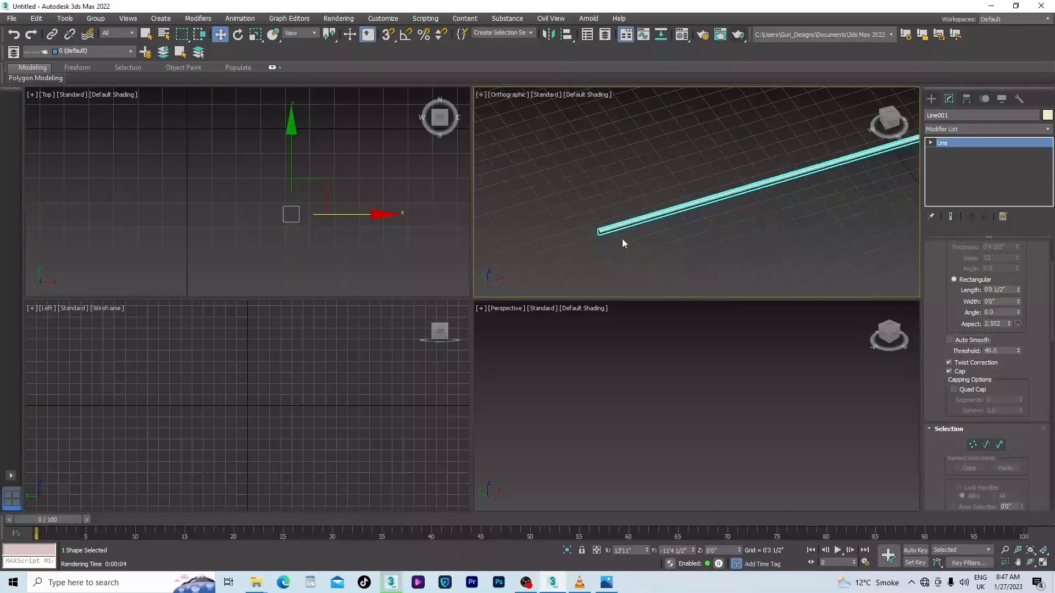
pyautogui.scroll(6, 622, 238)
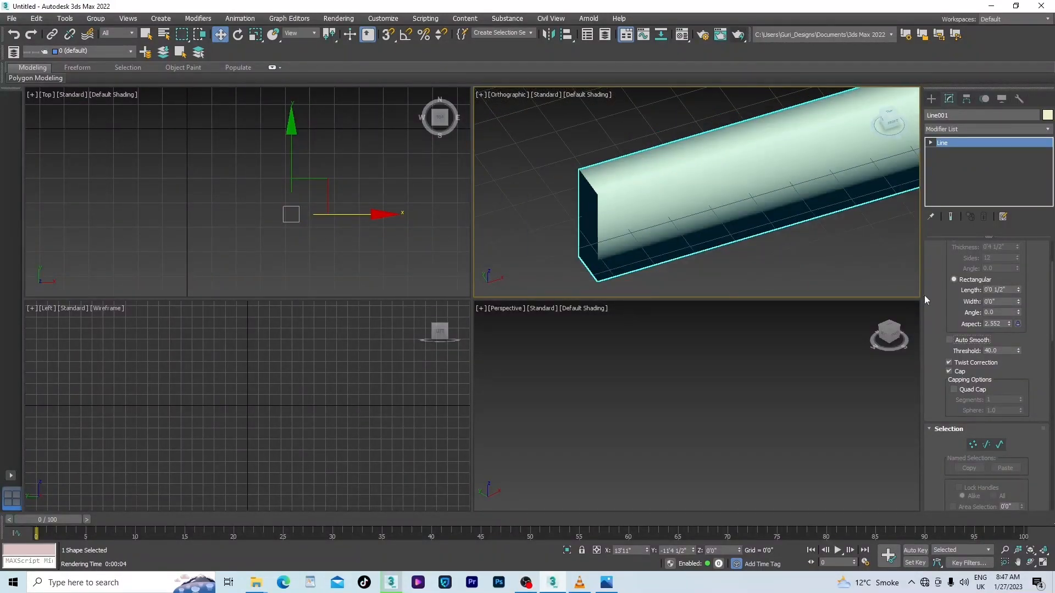
pyautogui.click(949, 340)
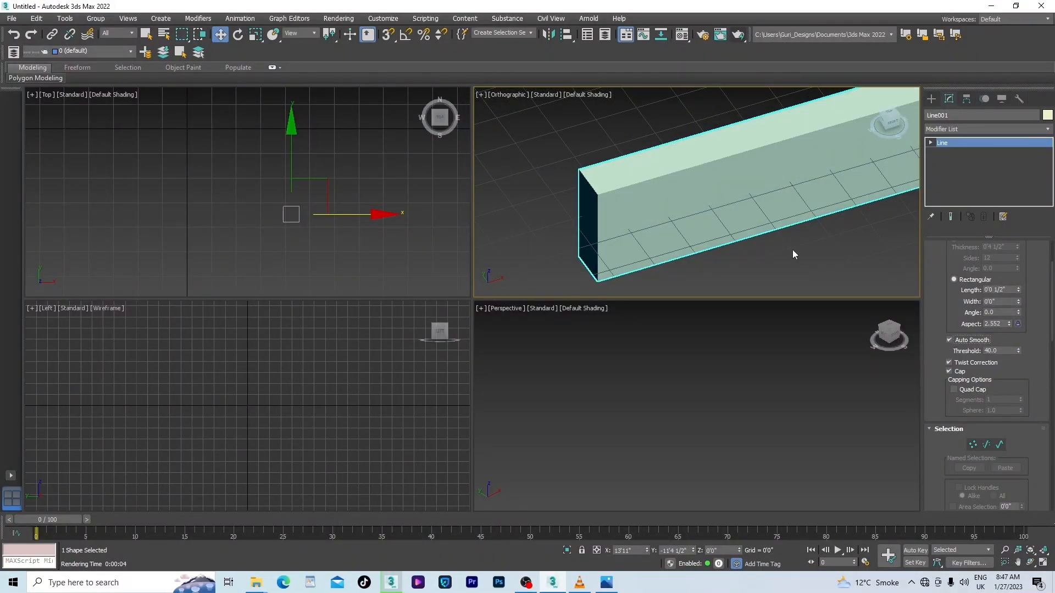
pyautogui.scroll(-2, 651, 180)
pyautogui.scroll(-1, 804, 218)
pyautogui.moveTo(803, 219); pyautogui.dragTo(769, 221, button='middle')
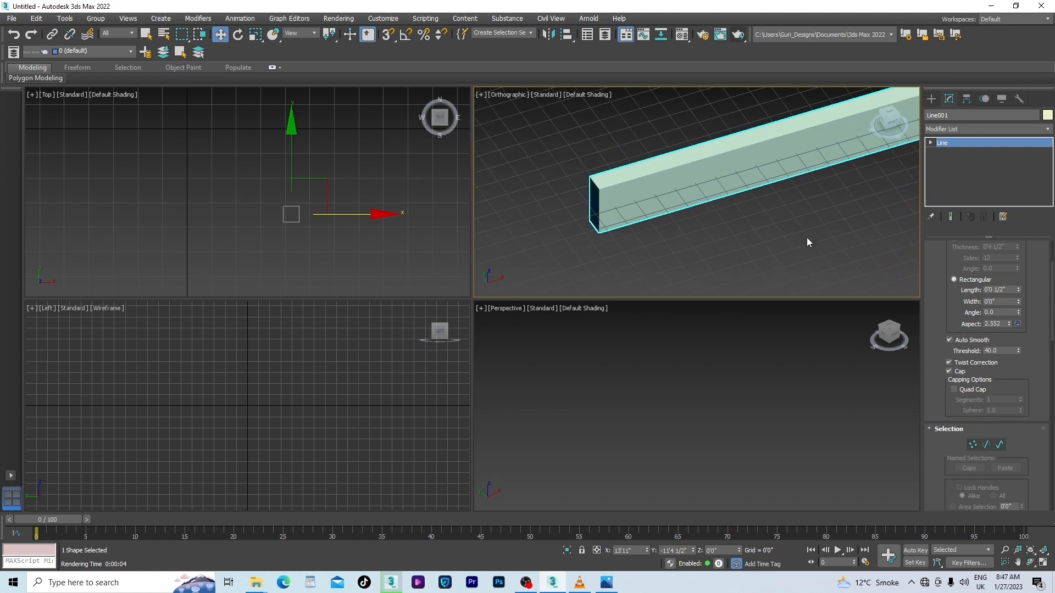
pyautogui.moveTo(1052, 309); pyautogui.dragTo(1052, 345)
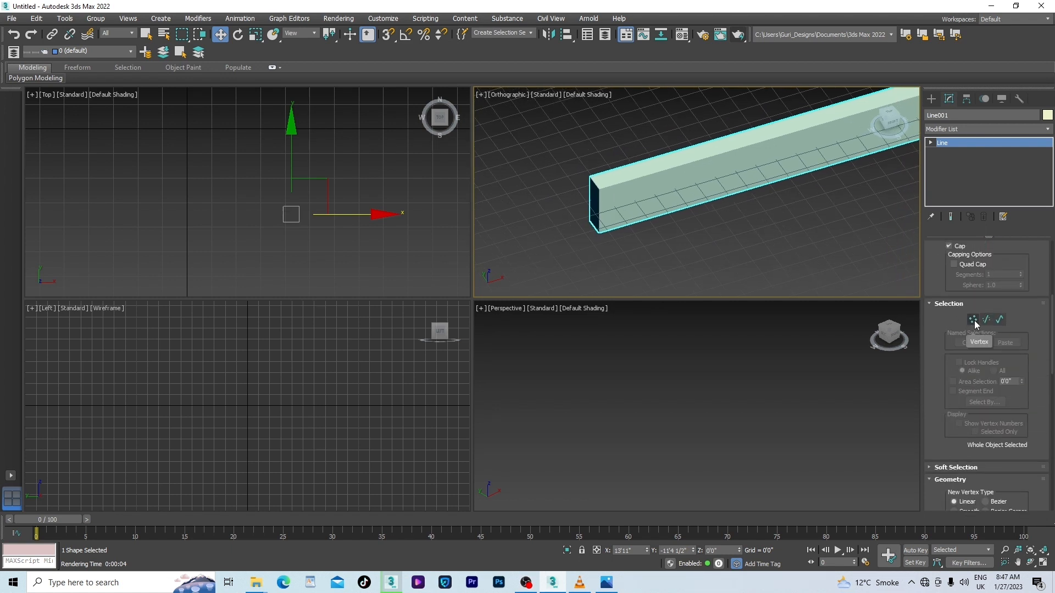
pyautogui.moveTo(336, 226); pyautogui.dragTo(347, 231, button='middle')
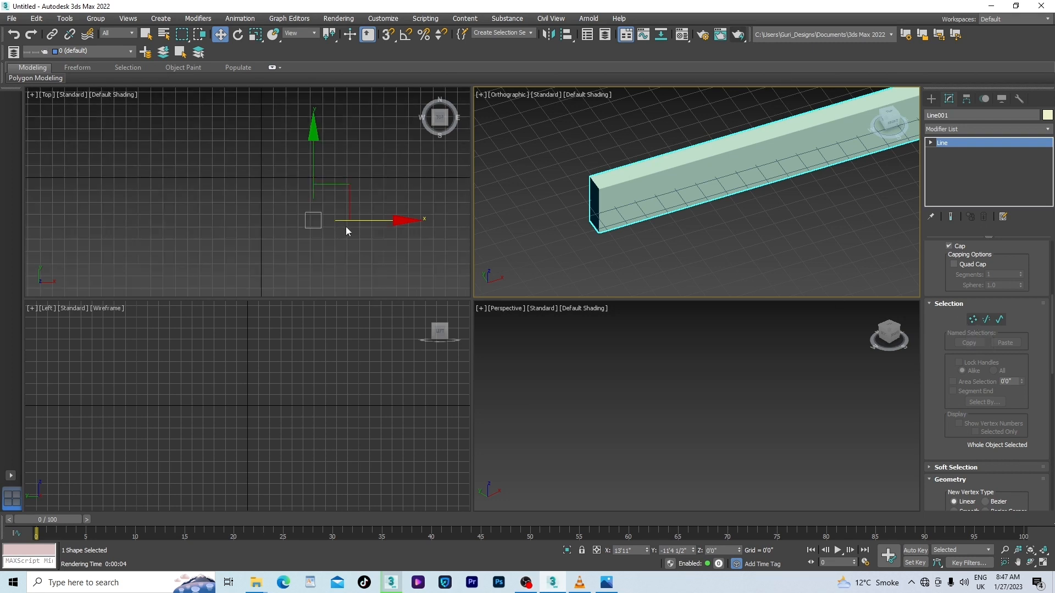
pyautogui.scroll(-3, 575, 215)
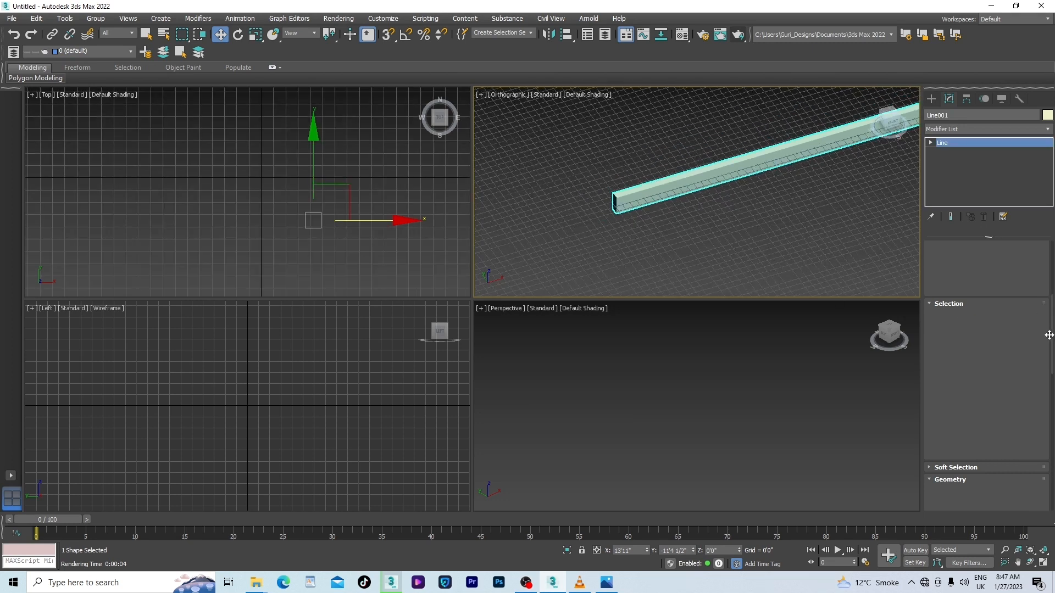
pyautogui.moveTo(1053, 334); pyautogui.dragTo(1046, 225)
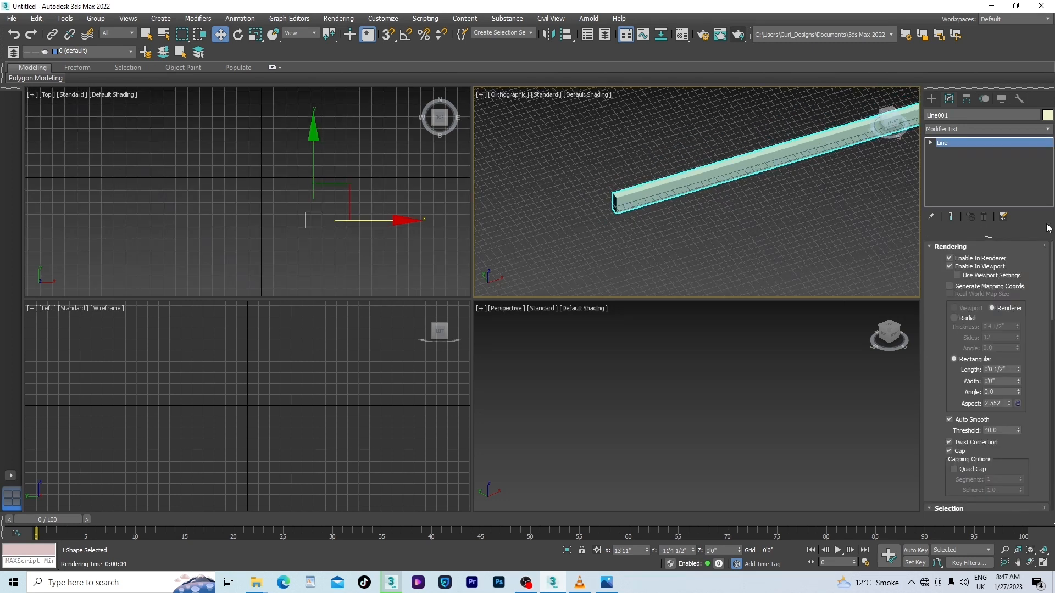
# Step: Turn off Enable In Renderer and Enable In Viewport for the line, and show its end points at Vertex level
pyautogui.click(949, 258)
pyautogui.click(950, 266)
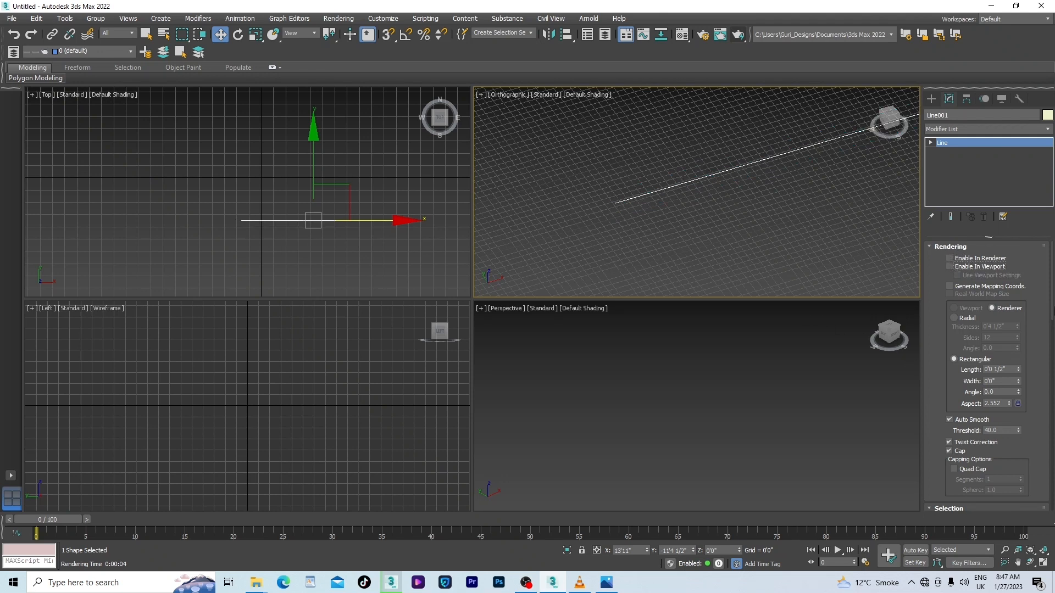
pyautogui.scroll(-5, 997, 323)
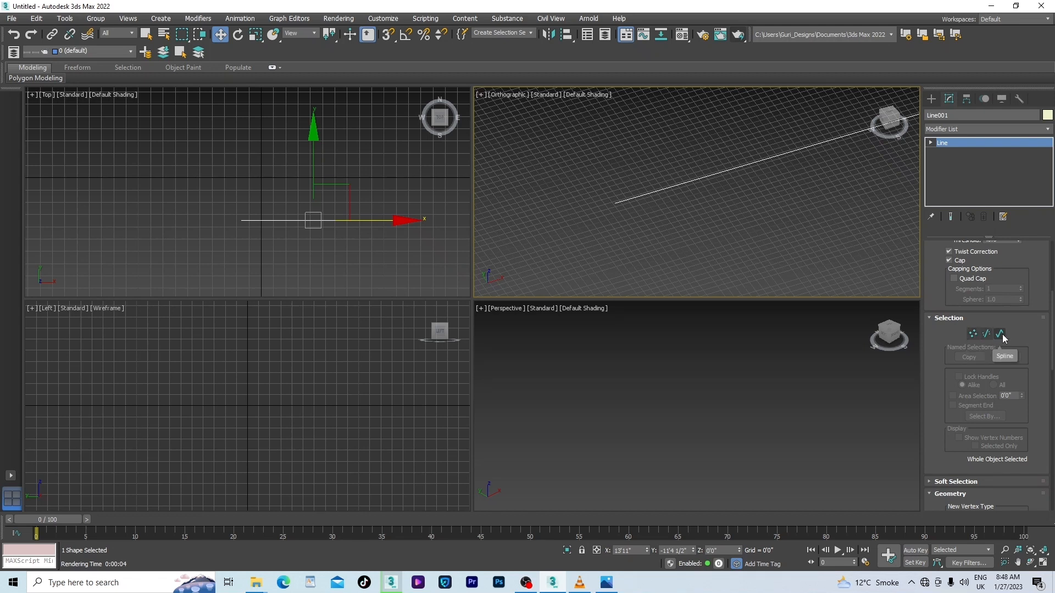
pyautogui.click(972, 333)
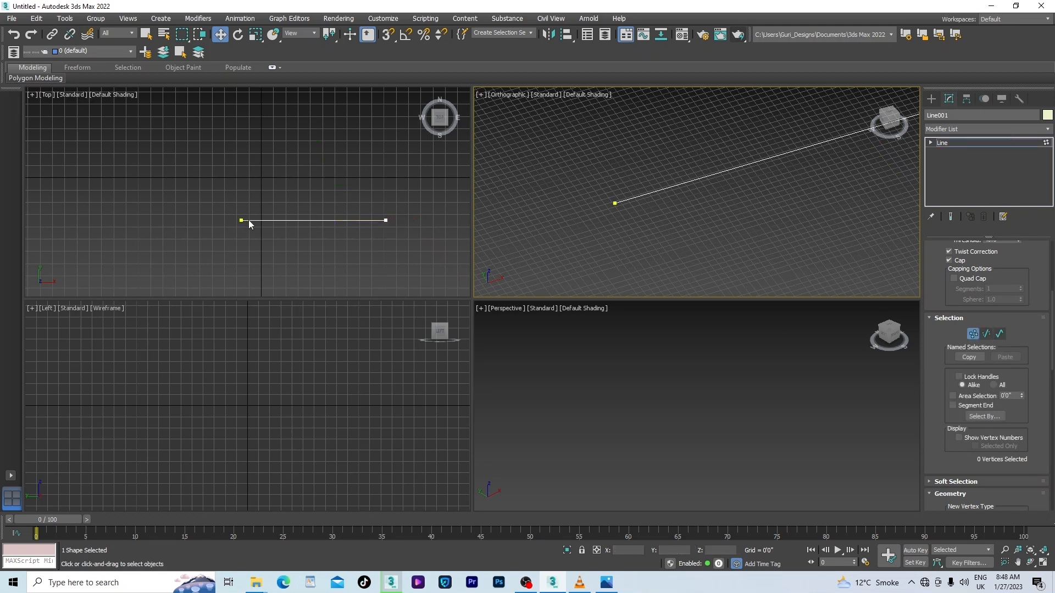
pyautogui.scroll(5, 248, 220)
pyautogui.scroll(-4, 253, 220)
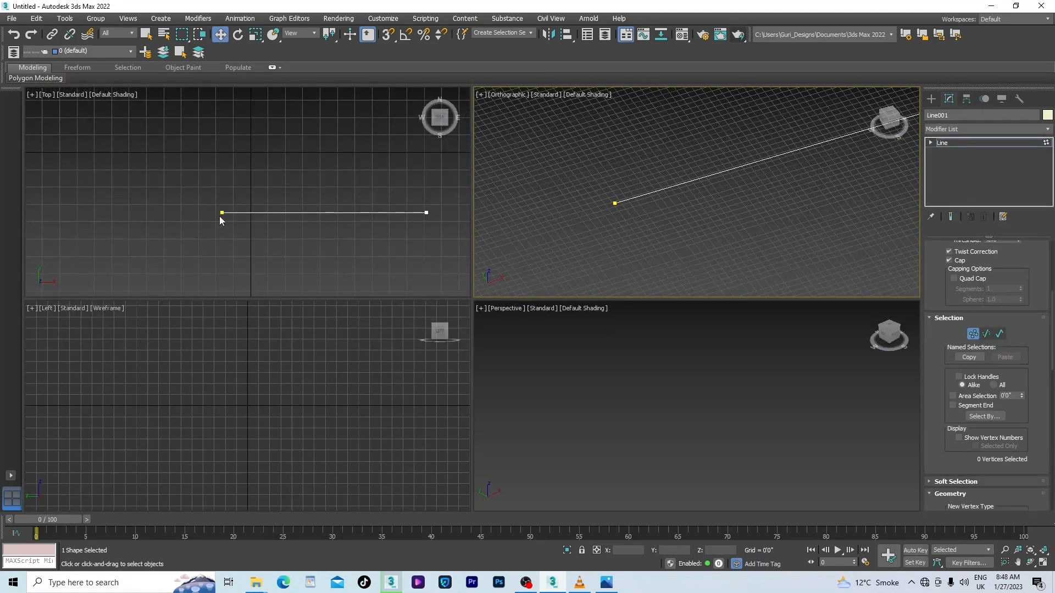
# Step: Select the straight line's only segment at Segment level, and leave the sub-object level
pyautogui.click(987, 334)
pyautogui.click(363, 212)
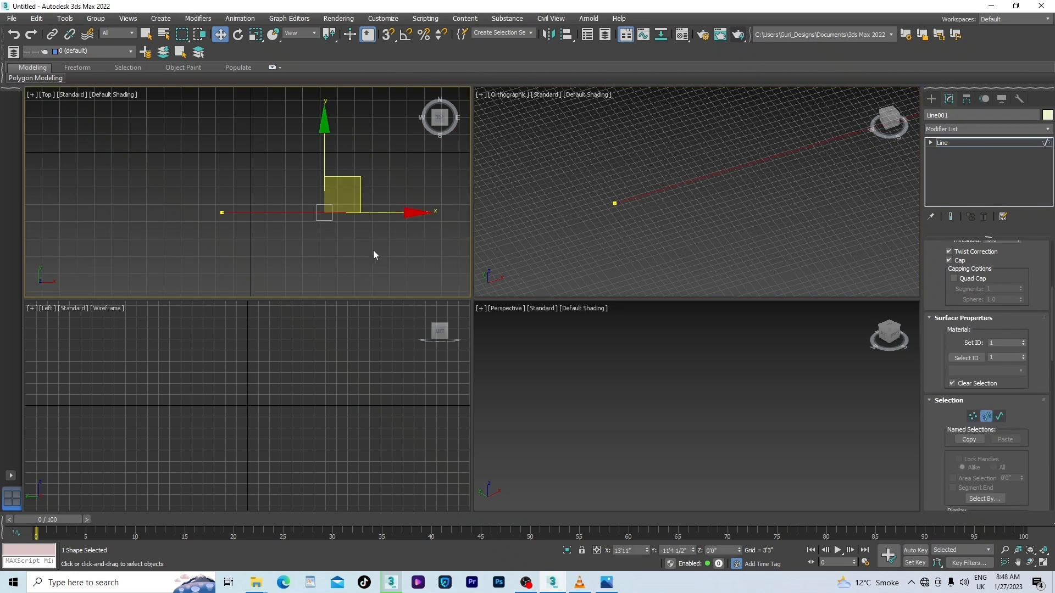
pyautogui.click(987, 416)
# Step: Draw an open zigzag line with six vertices around the straight line in the Top viewport
pyautogui.click(931, 99)
pyautogui.click(948, 100)
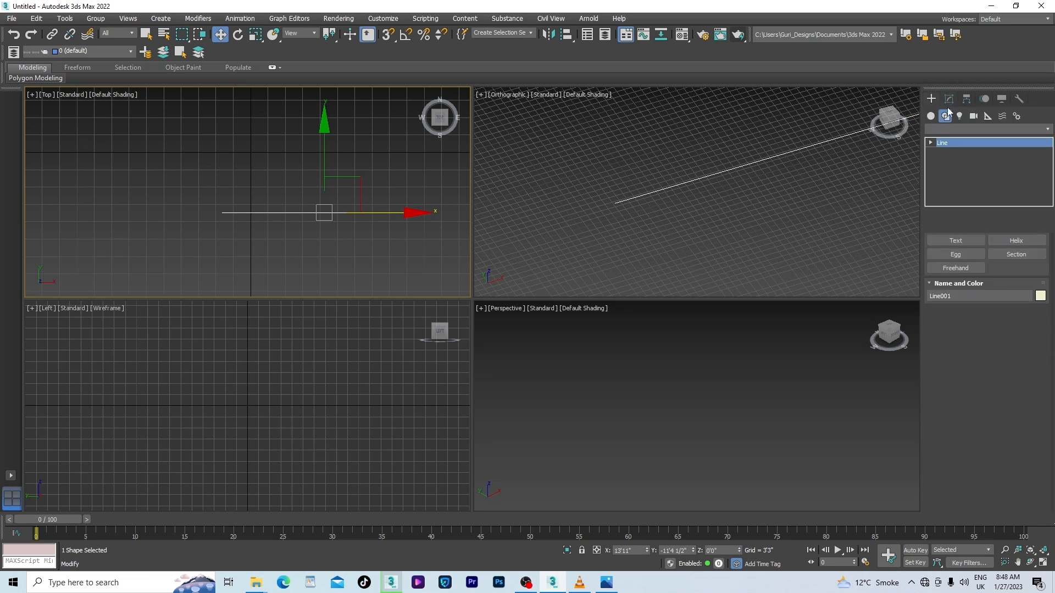
pyautogui.click(931, 100)
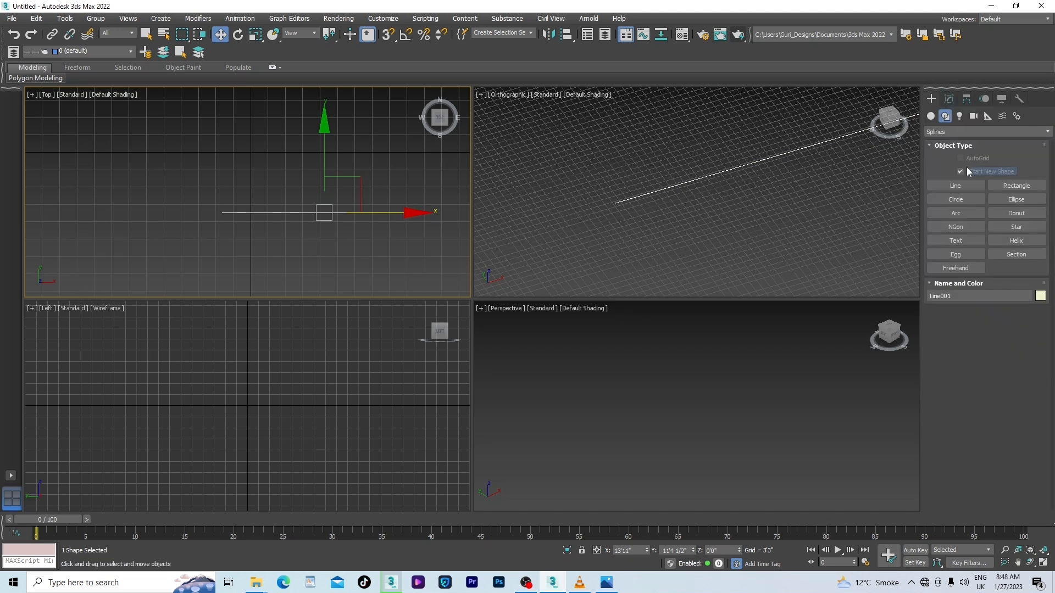
pyautogui.click(963, 184)
pyautogui.click(217, 228)
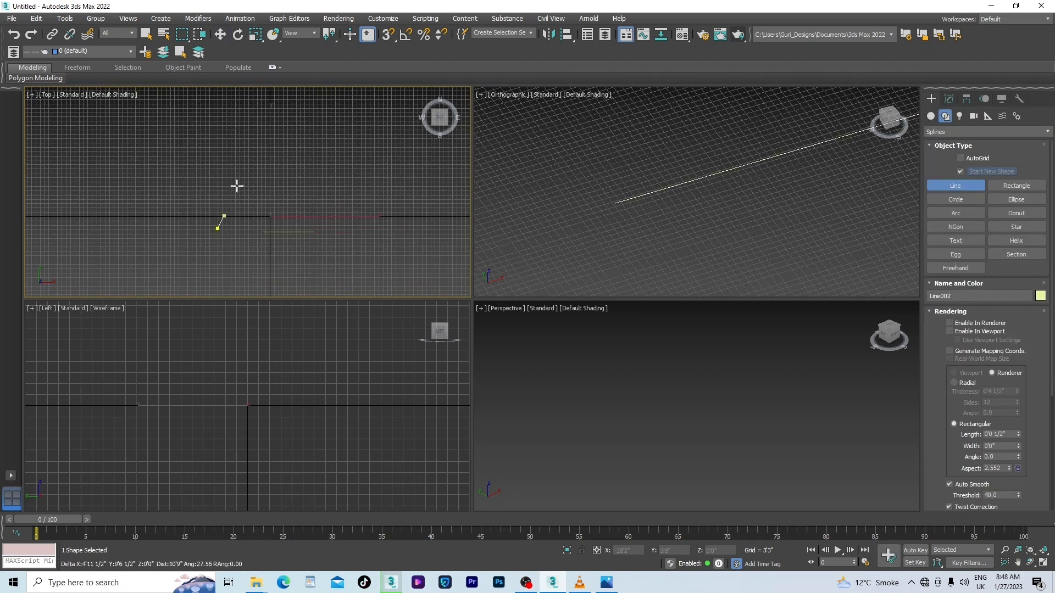
pyautogui.click(256, 160)
pyautogui.click(327, 212)
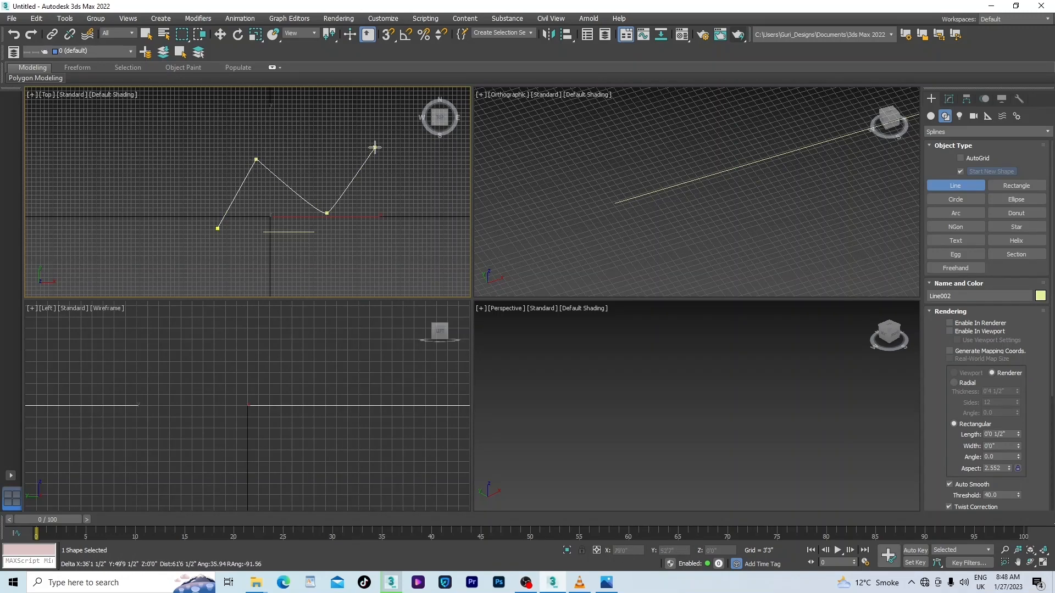
pyautogui.click(374, 148)
pyautogui.click(430, 215)
pyautogui.scroll(-3, 312, 200)
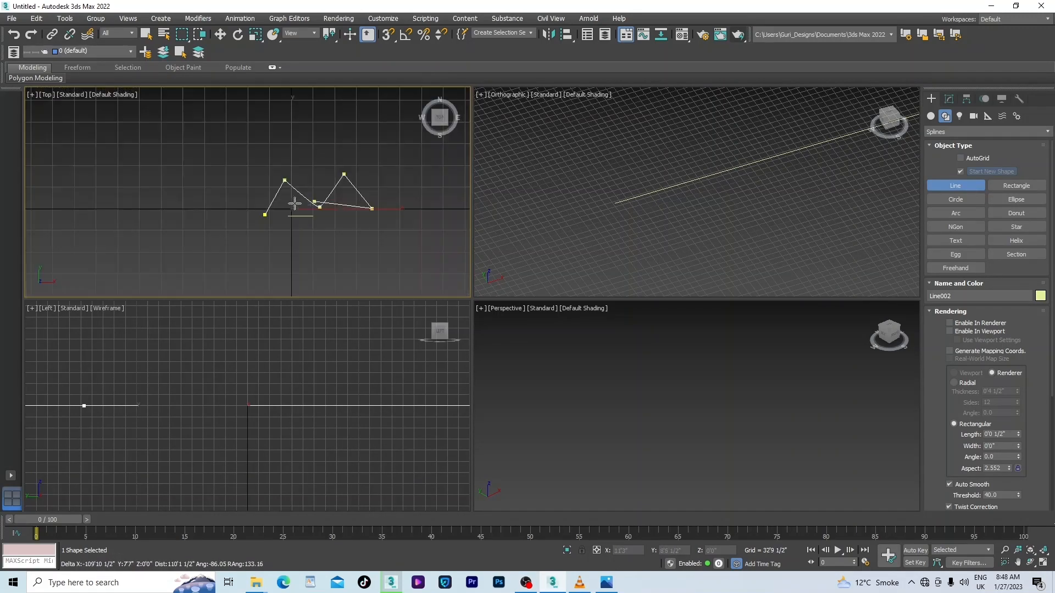
pyautogui.click(410, 170)
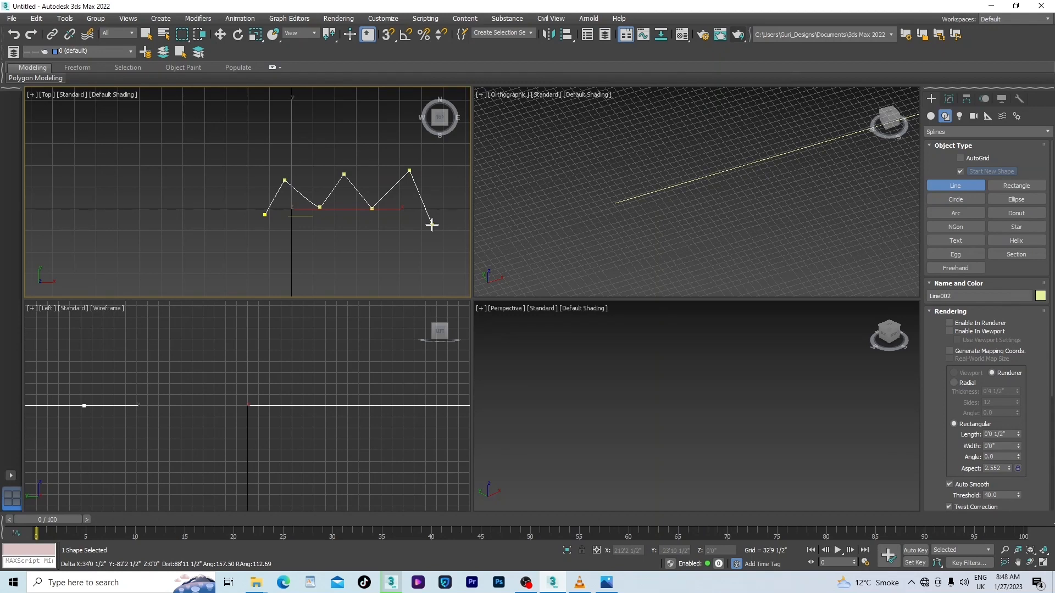
pyautogui.rightClick(432, 225)
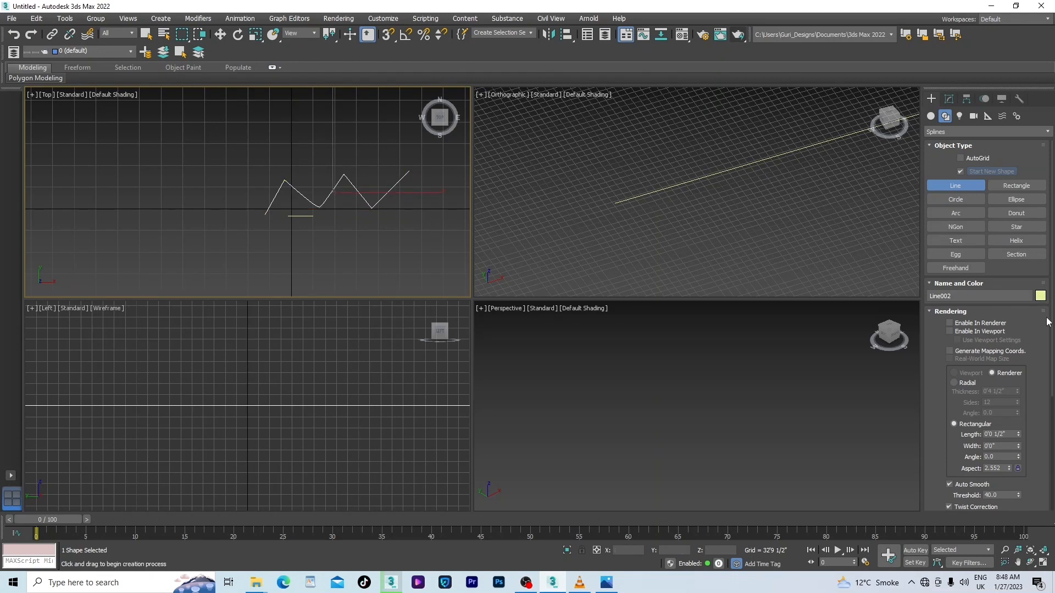
# Step: Move the zigzag's middle peak vertex slightly downward along Y at Vertex level
pyautogui.moveTo(1052, 324); pyautogui.dragTo(1052, 289)
pyautogui.click(950, 99)
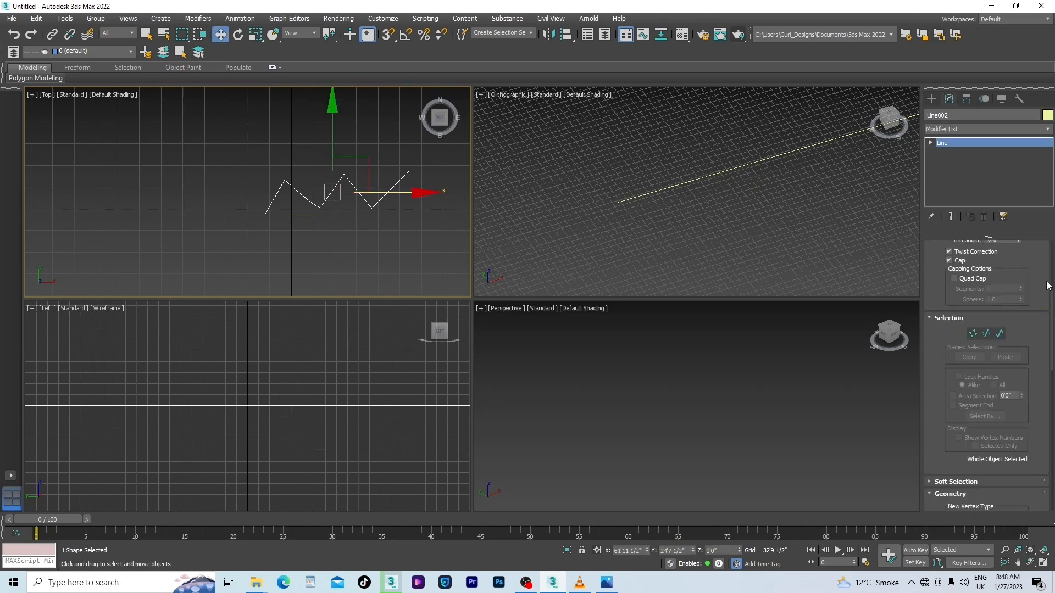
pyautogui.click(973, 334)
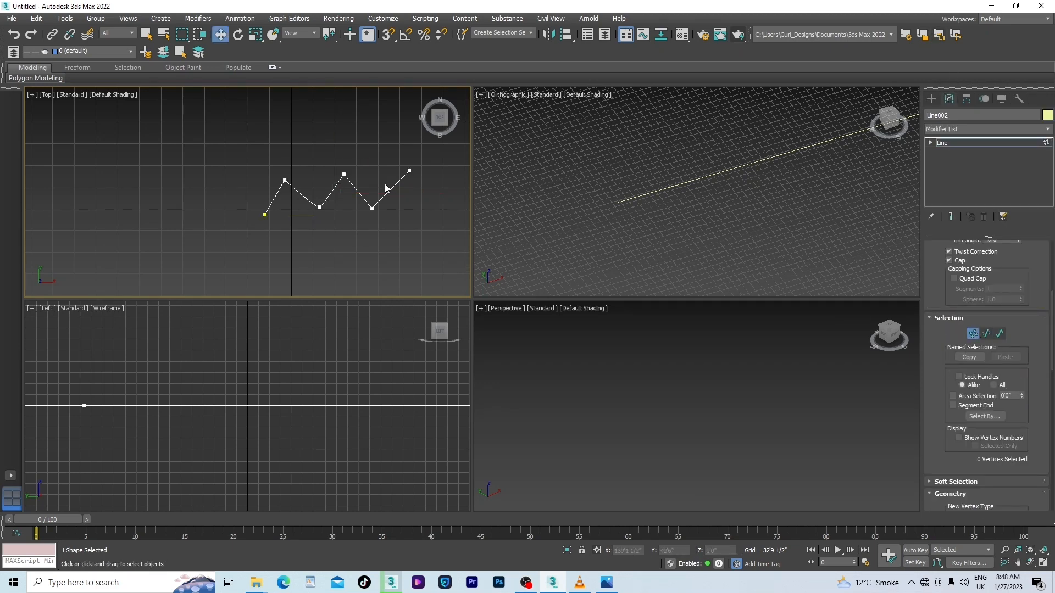
pyautogui.scroll(4, 384, 183)
pyautogui.scroll(-2, 249, 185)
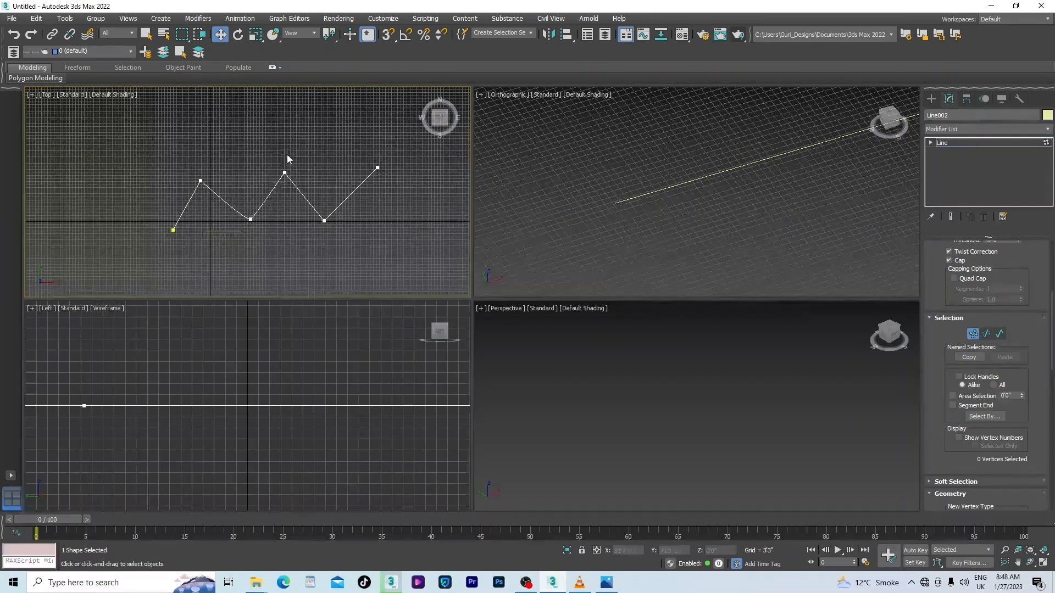
pyautogui.click(285, 154)
pyautogui.moveTo(291, 106); pyautogui.dragTo(293, 128)
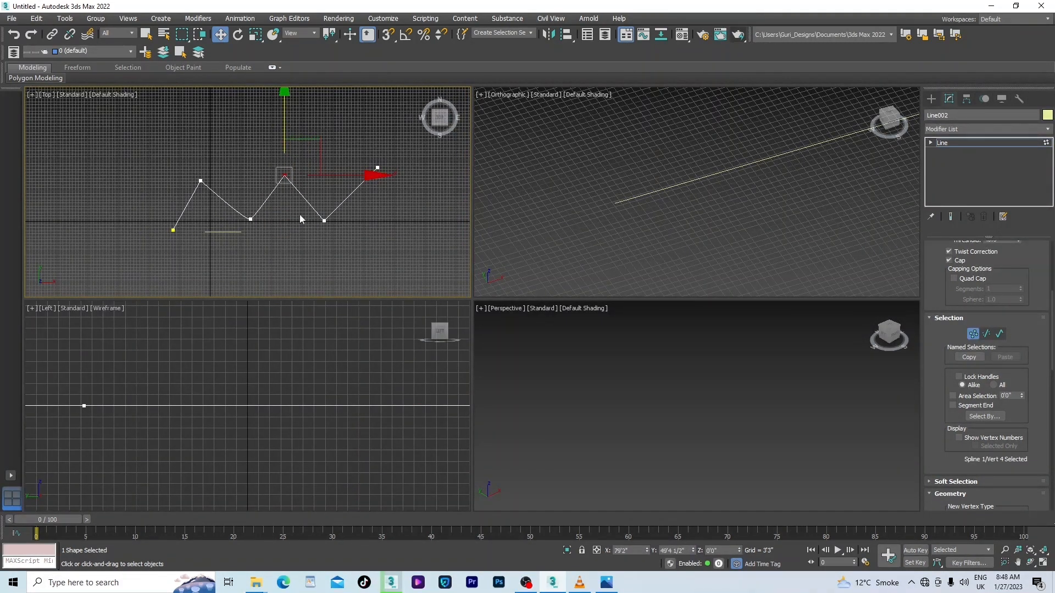
# Step: Select the zigzag's last four segments together at Segment level, and clear the selection
pyautogui.click(986, 333)
pyautogui.click(355, 192)
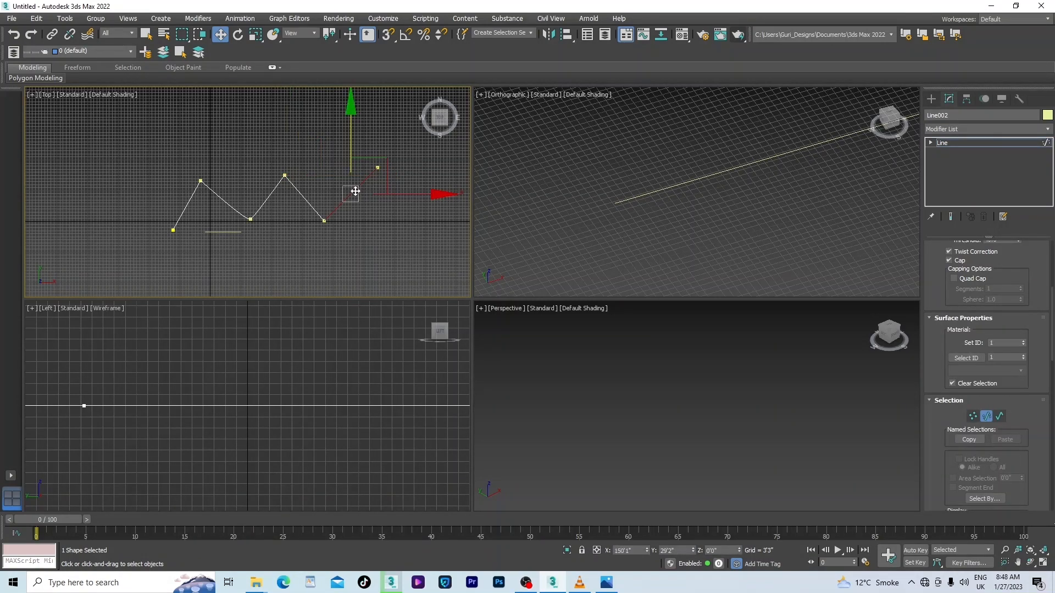
pyautogui.keyDown('ctrl'); pyautogui.click(301, 197); pyautogui.keyUp('ctrl')
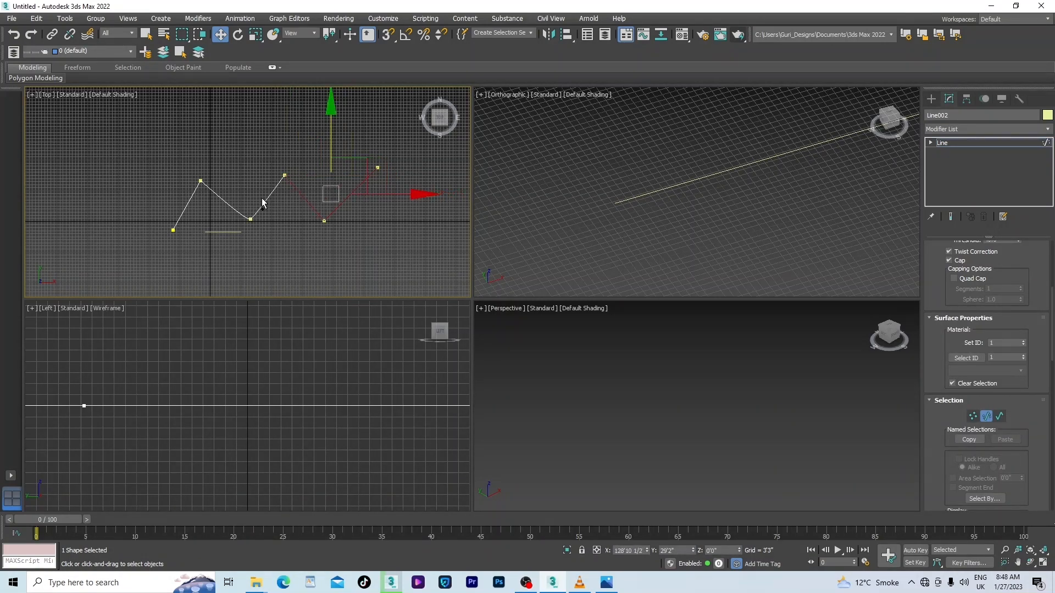
pyautogui.keyDown('ctrl'); pyautogui.click(265, 199); pyautogui.keyUp('ctrl')
pyautogui.keyDown('ctrl'); pyautogui.click(228, 201); pyautogui.keyUp('ctrl')
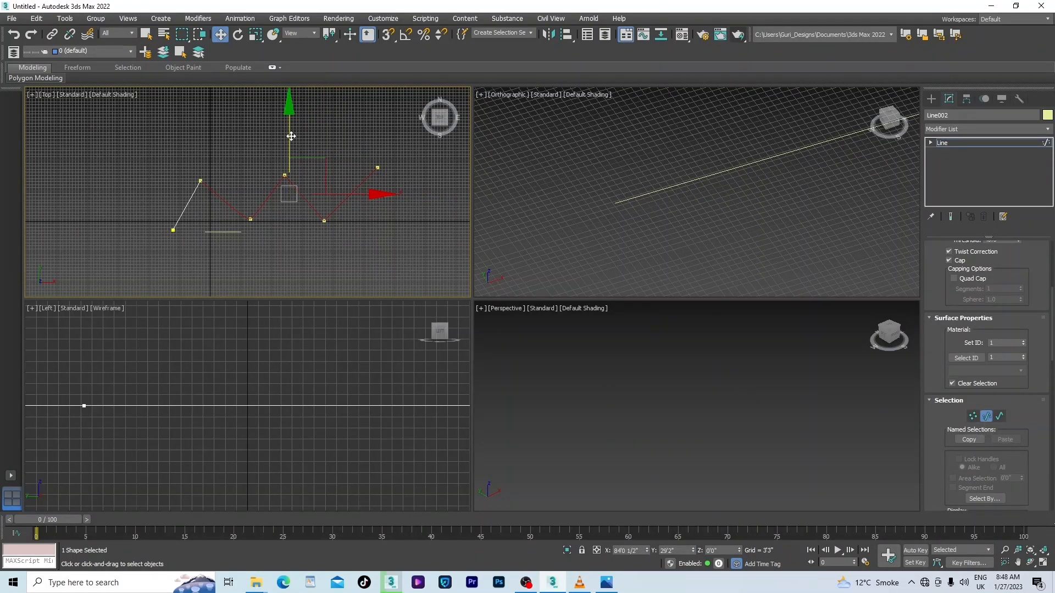
pyautogui.moveTo(291, 140); pyautogui.dragTo(305, 136)
pyautogui.click(384, 232)
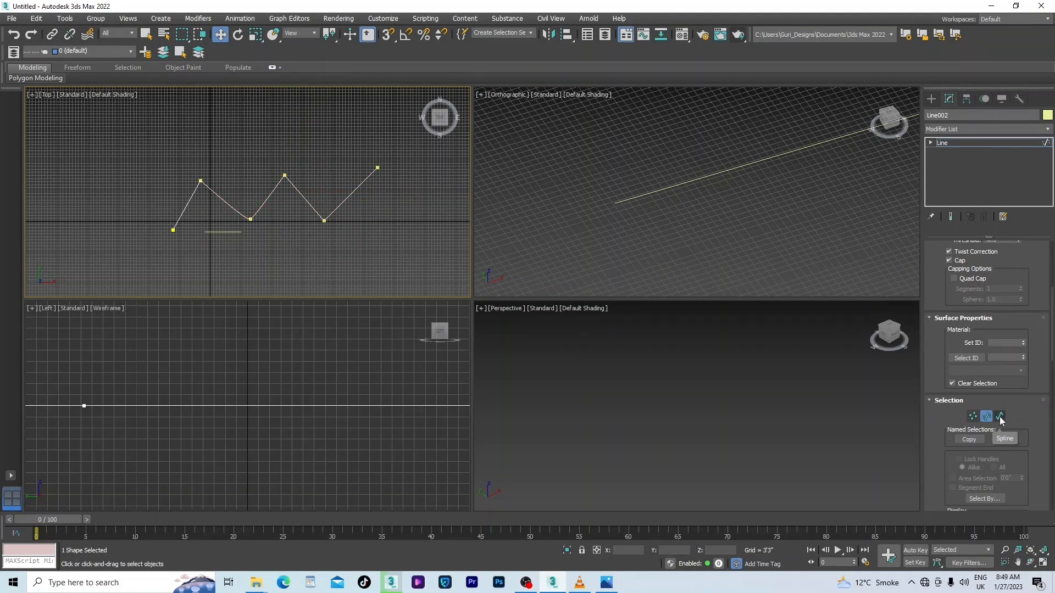
# Step: Select the entire zigzag at Spline level, and clear the selection
pyautogui.click(999, 417)
pyautogui.click(189, 224)
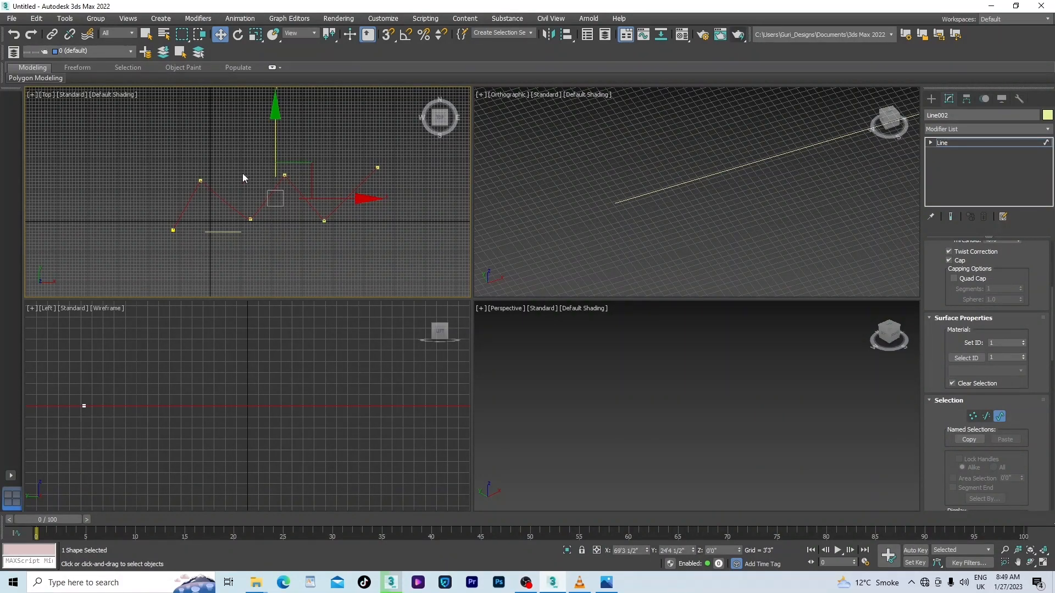
pyautogui.scroll(4, 213, 232)
pyautogui.click(223, 232)
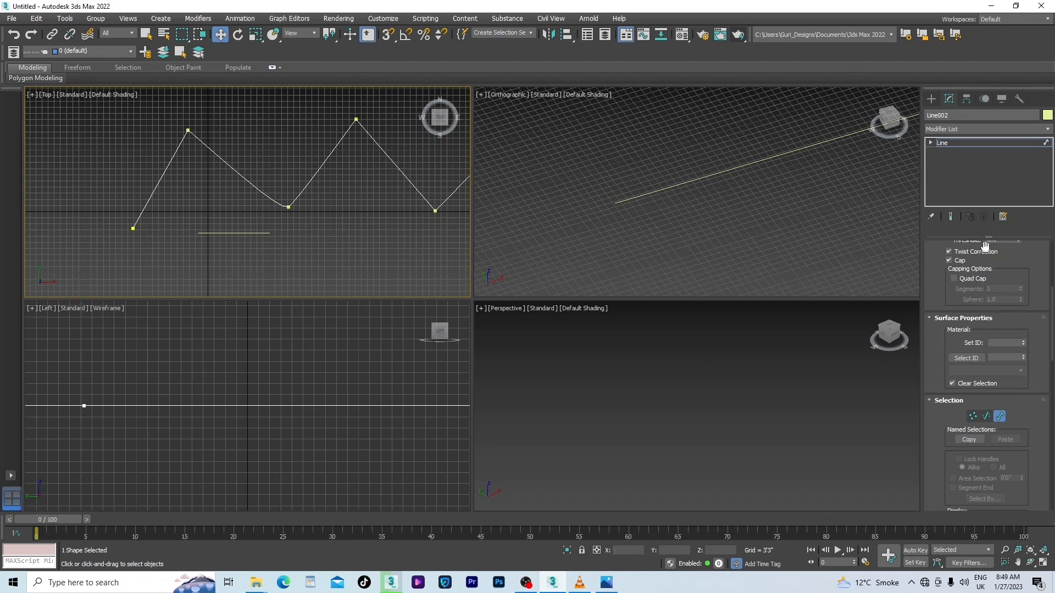
# Step: Open the Copy Named Selection dialog for the zigzag's splines, and cancel it
pyautogui.moveTo(1052, 313); pyautogui.dragTo(1053, 342)
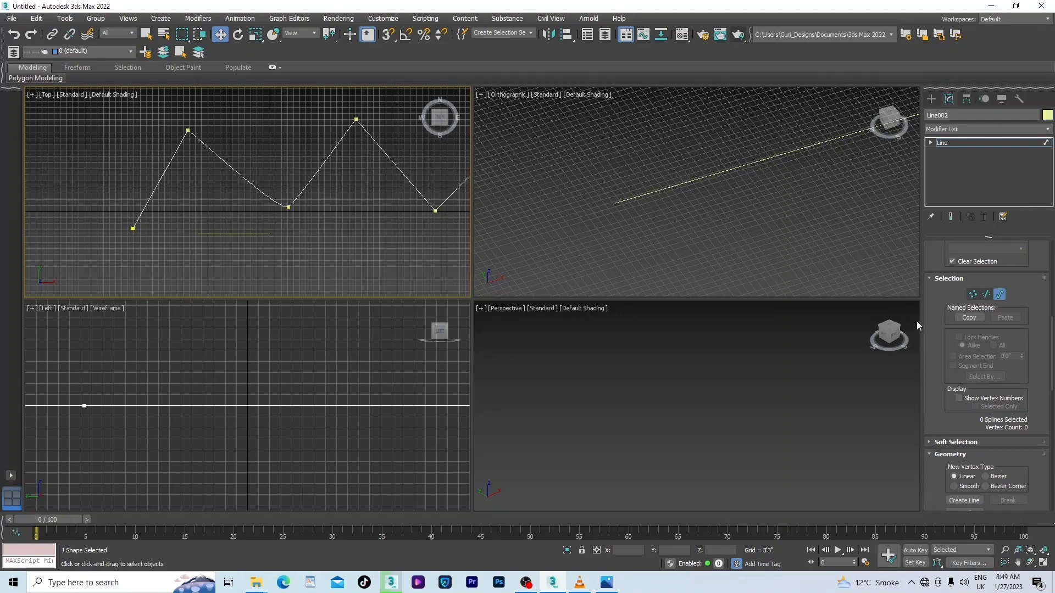
pyautogui.click(969, 318)
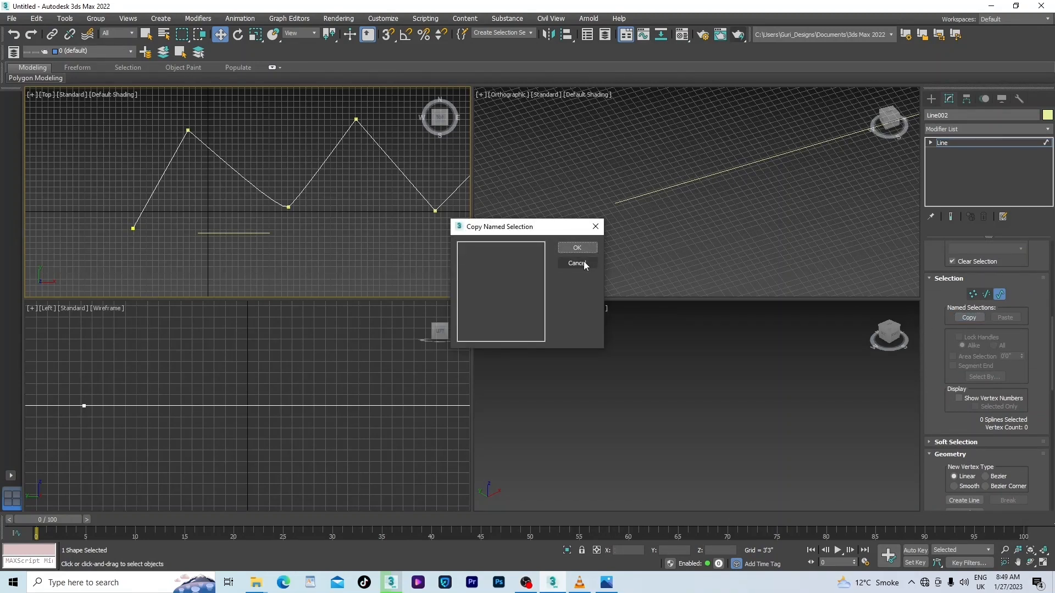
pyautogui.click(577, 263)
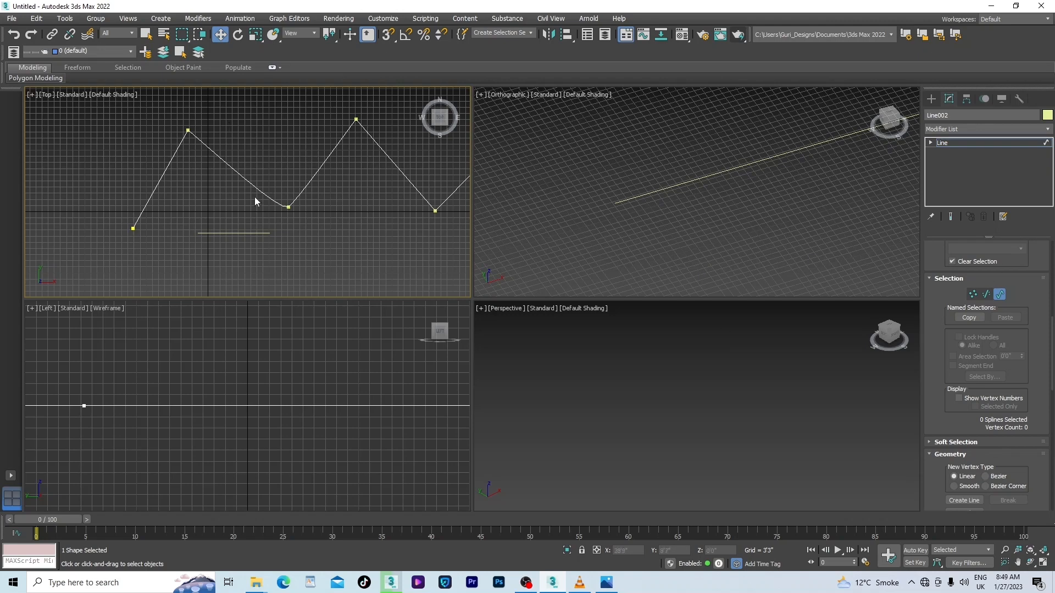
# Step: Expand the Soft Selection settings and set the zigzag's New Vertex Type to Bezier Corner
pyautogui.scroll(-5, 256, 201)
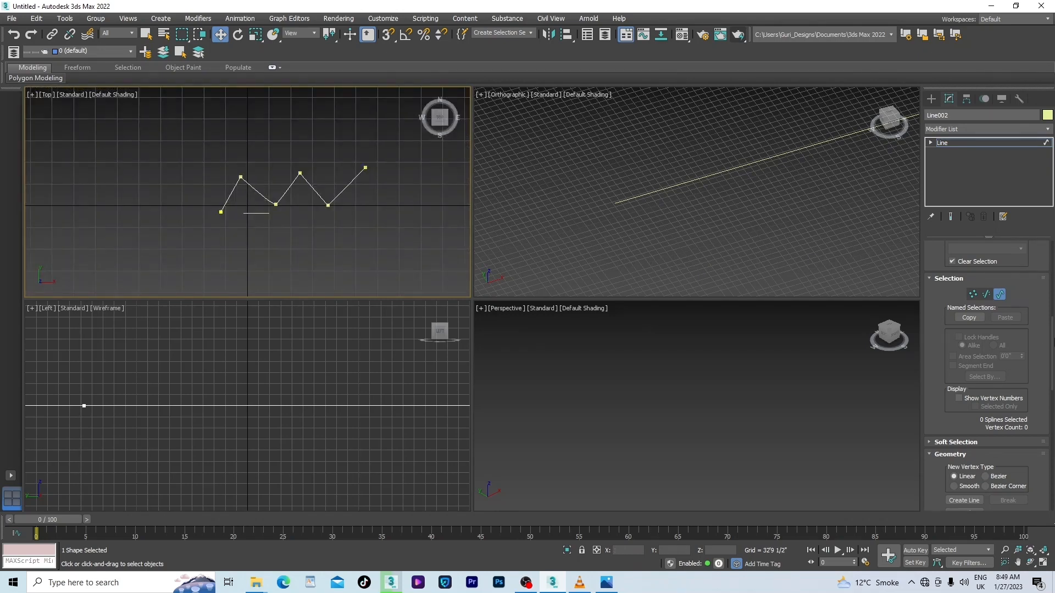
pyautogui.scroll(-3, 1052, 352)
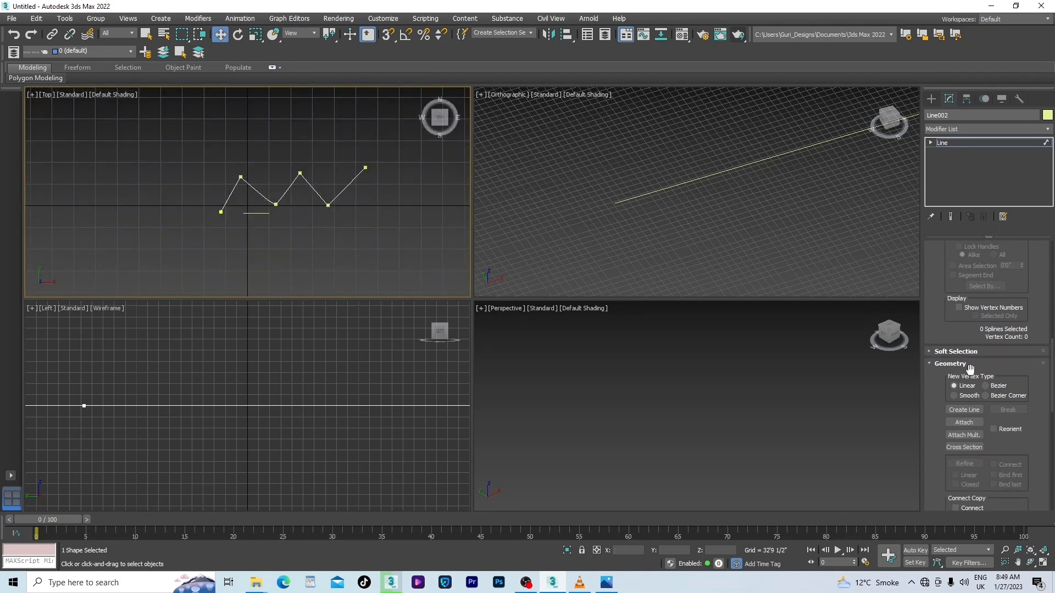
pyautogui.click(934, 354)
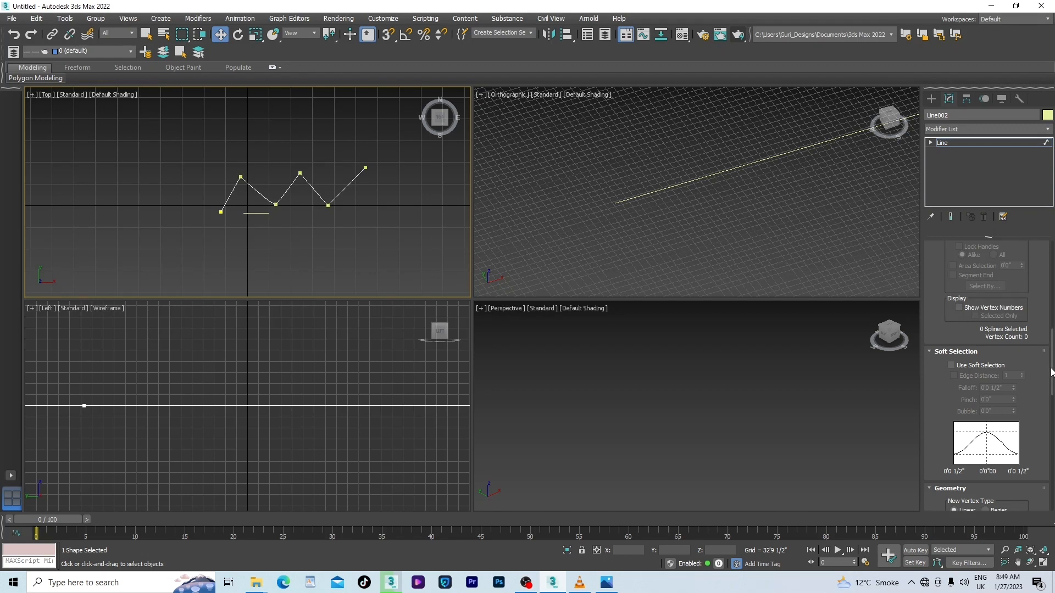
pyautogui.moveTo(1051, 373); pyautogui.dragTo(1053, 412)
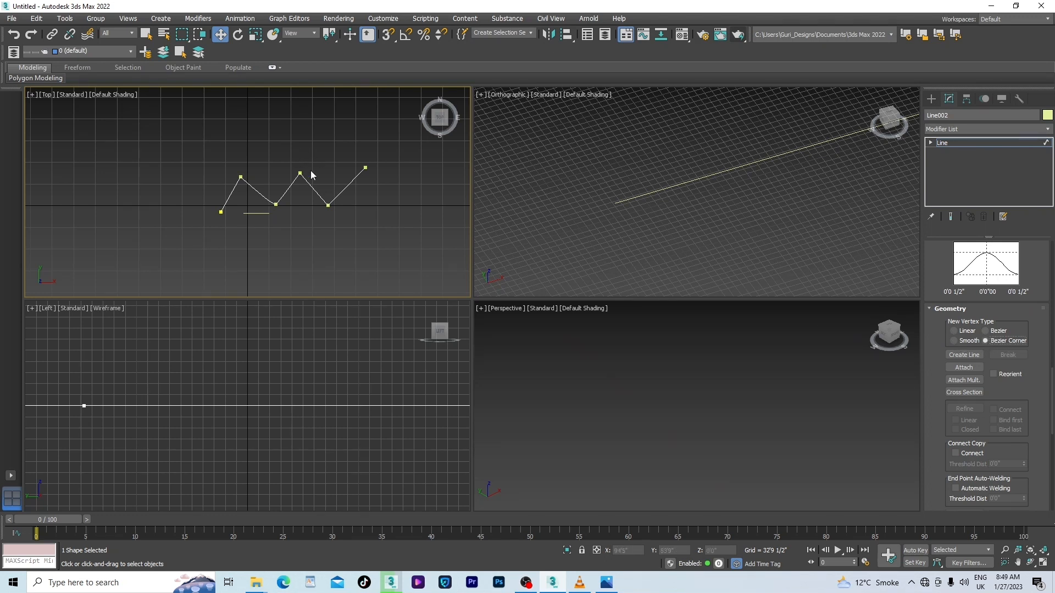
# Step: Select the whole zigzag spline and try to add another line across its middle peak with Create Line
pyautogui.scroll(5, 312, 170)
pyautogui.hotkey('ctrl', 'a')
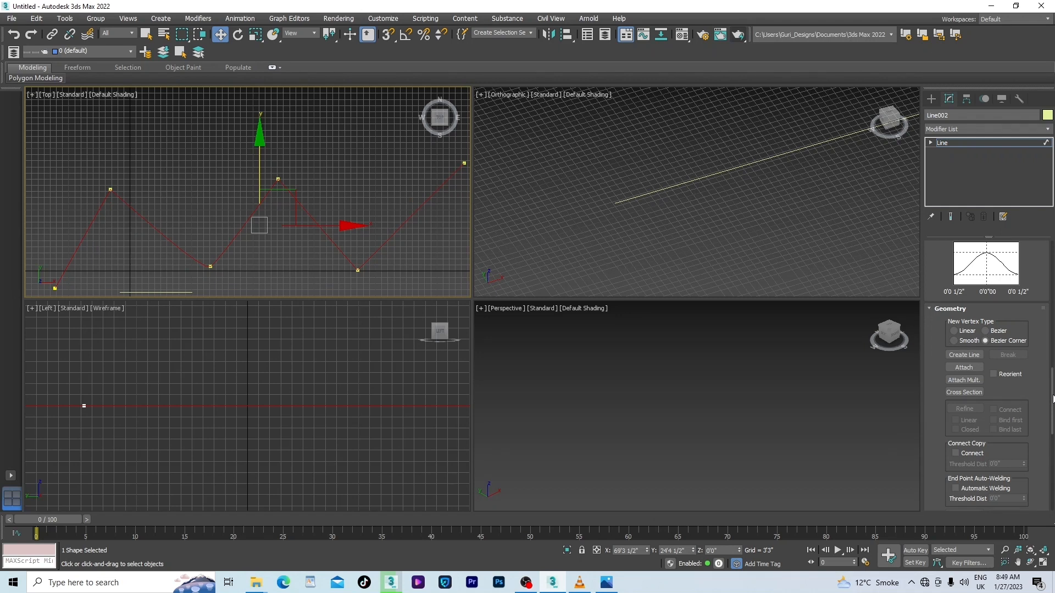
pyautogui.scroll(-2, 1053, 399)
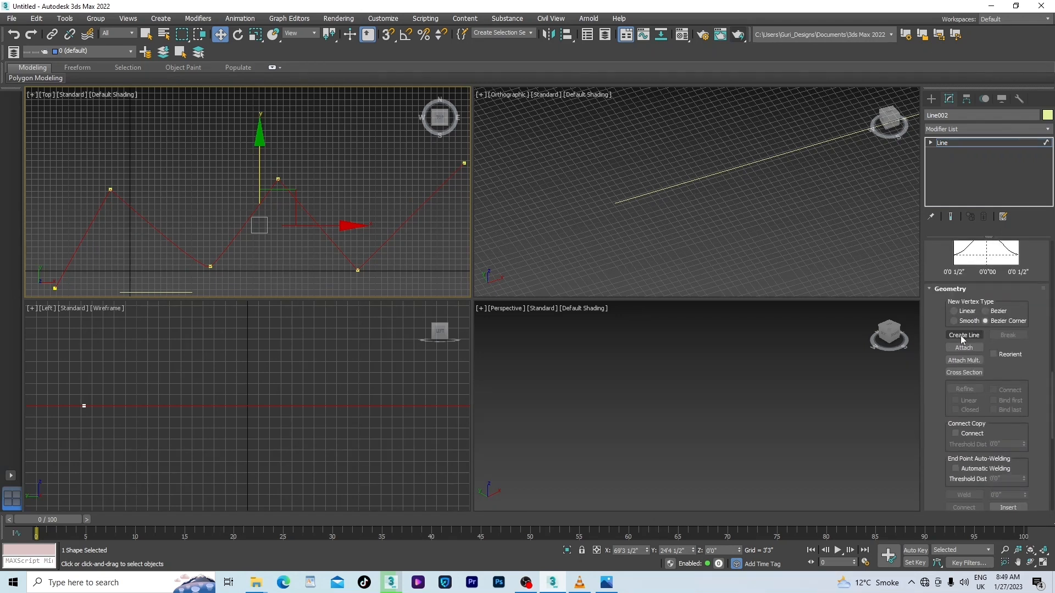
pyautogui.click(959, 341)
pyautogui.click(320, 159)
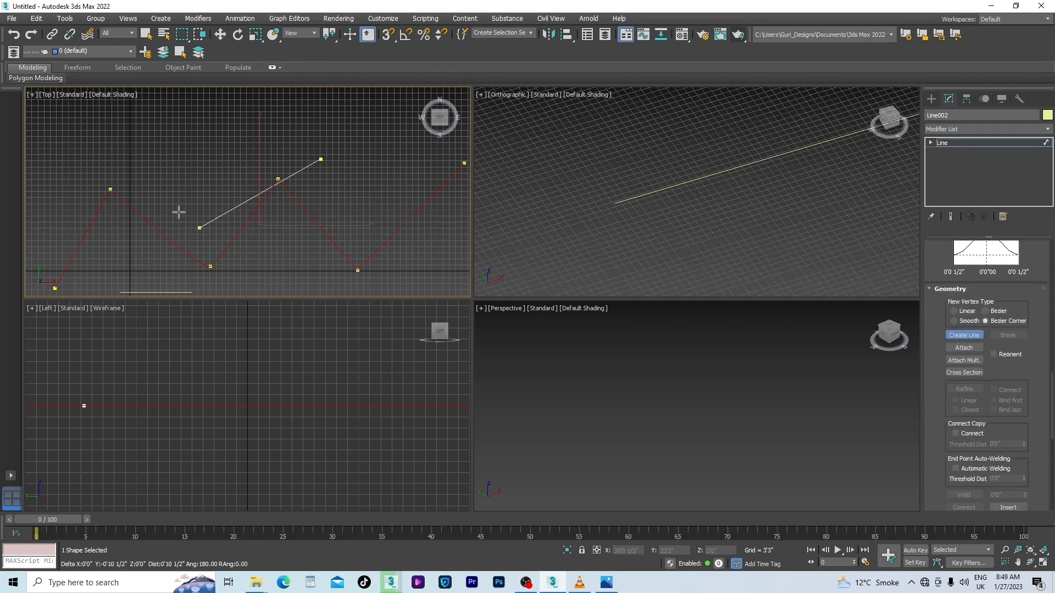
pyautogui.rightClick(374, 174)
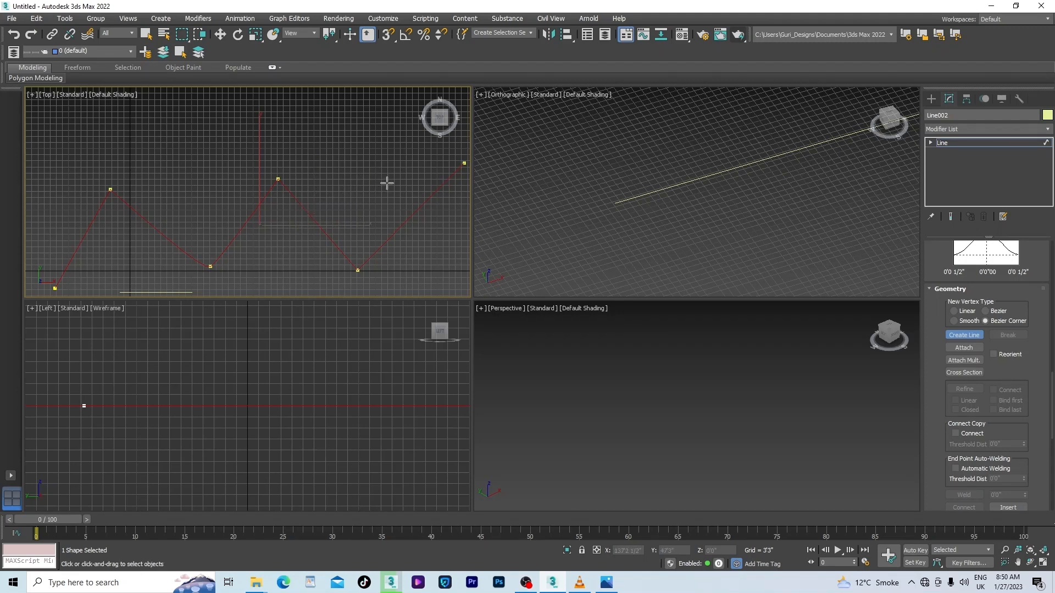
# Step: Expand the Line's sub-object levels in the modifier stack and choose Spline
pyautogui.scroll(-3, 386, 184)
pyautogui.scroll(3, 349, 199)
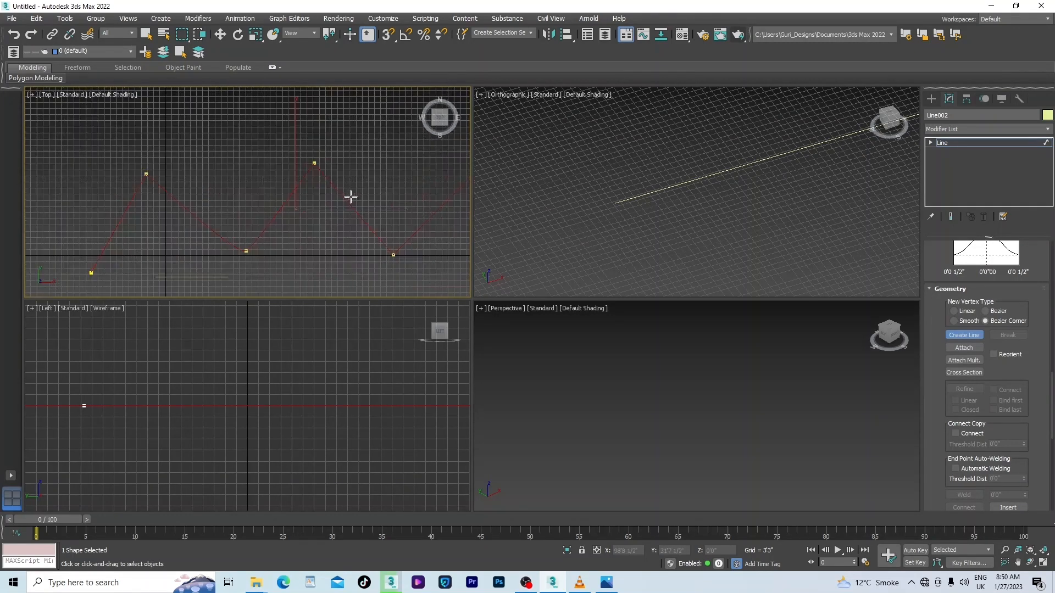
pyautogui.click(931, 143)
pyautogui.click(950, 171)
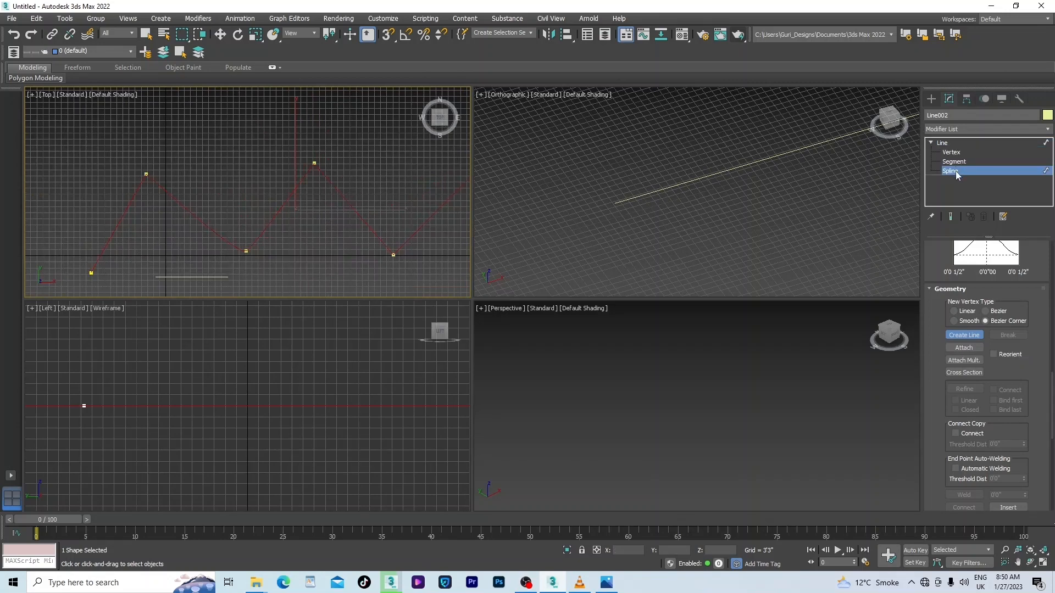
# Step: Try to add a line branching off the zigzag's right-hand segment with Create Line at Segment level
pyautogui.click(955, 170)
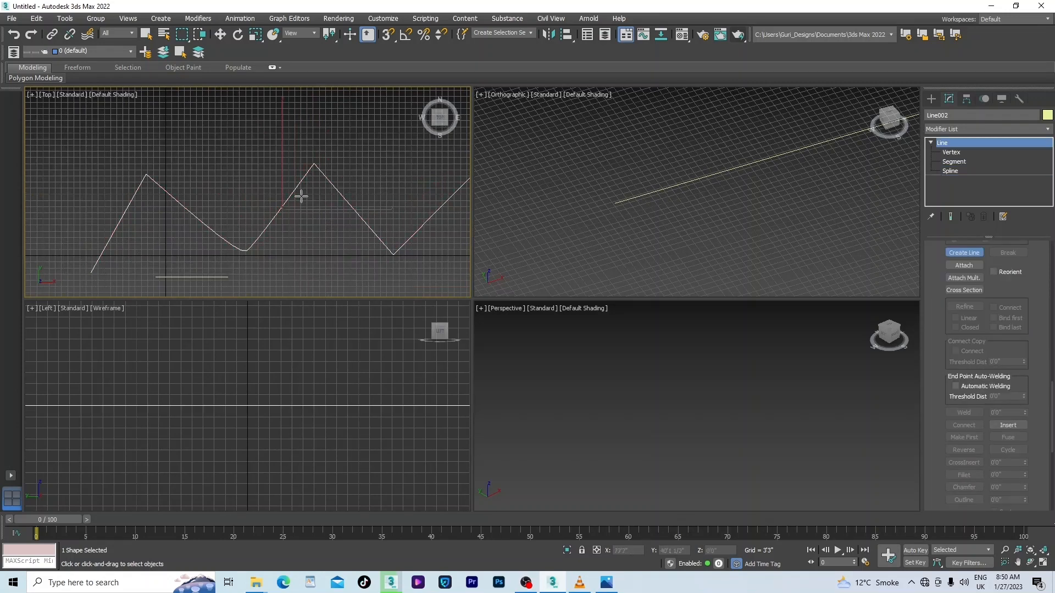
pyautogui.click(954, 162)
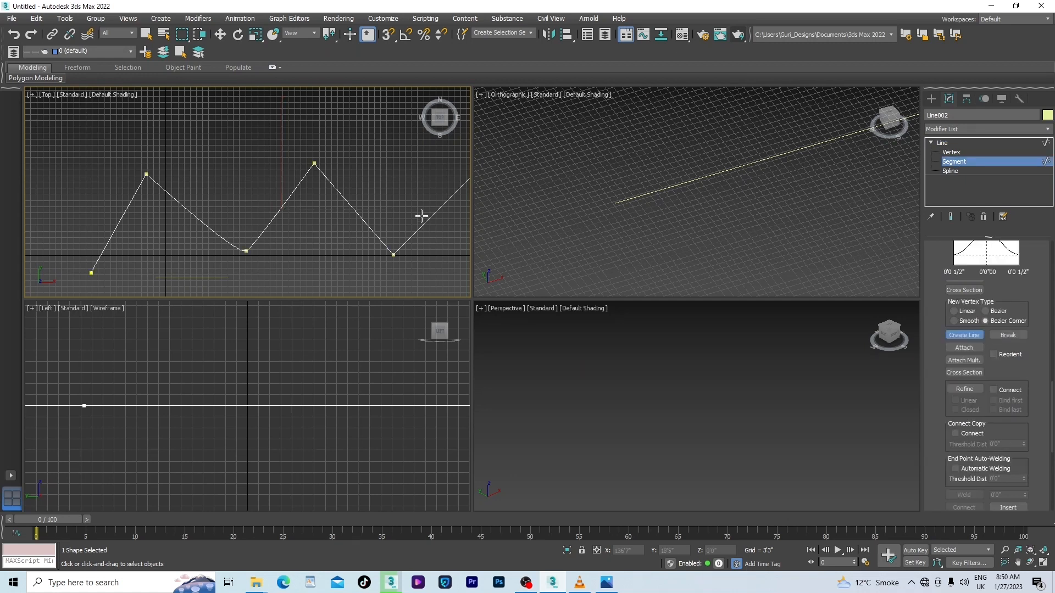
pyautogui.moveTo(429, 219); pyautogui.dragTo(383, 234)
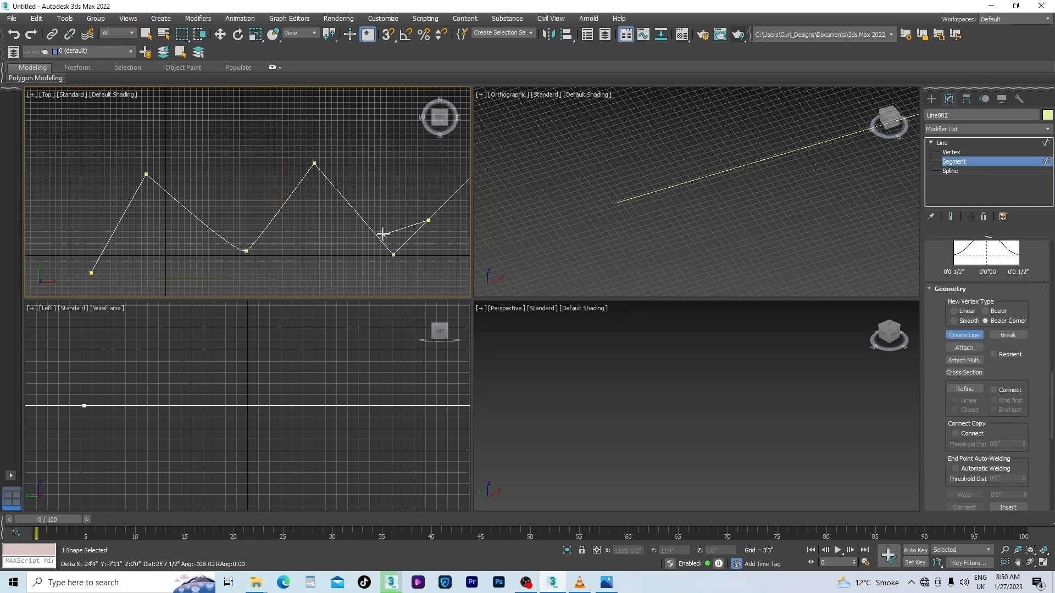
pyautogui.rightClick(428, 233)
pyautogui.rightClick(427, 228)
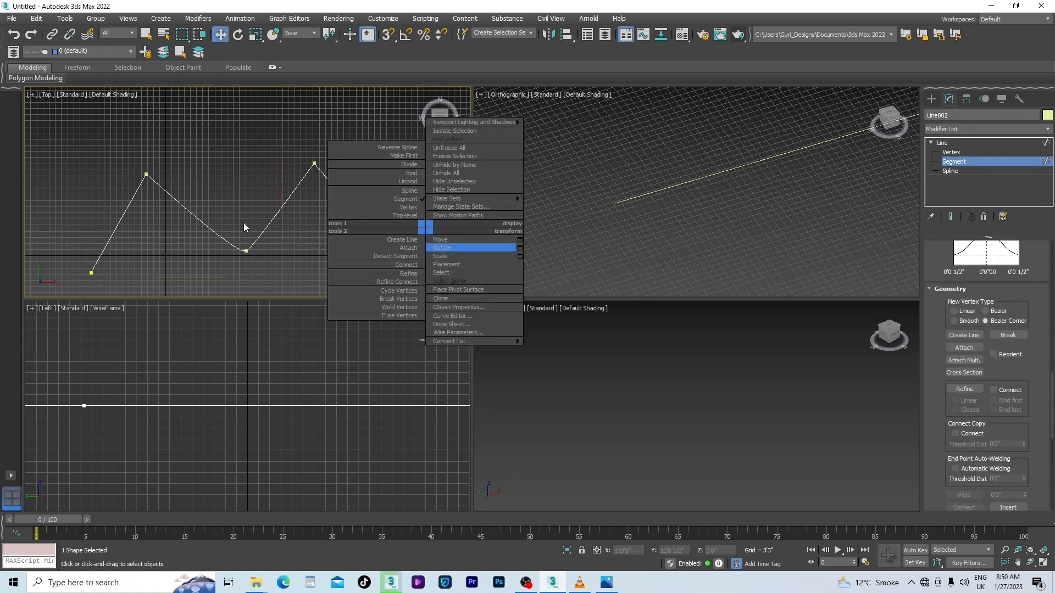
pyautogui.click(270, 251)
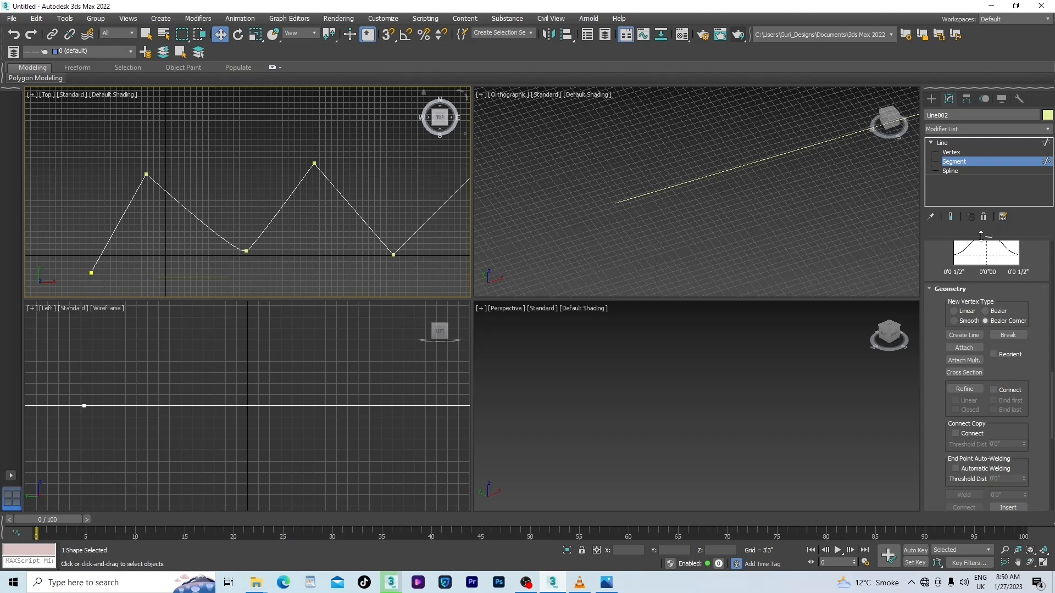
# Step: Select the zigzag's segment descending from its middle peak, and leave the Segment sub-object level
pyautogui.click(343, 196)
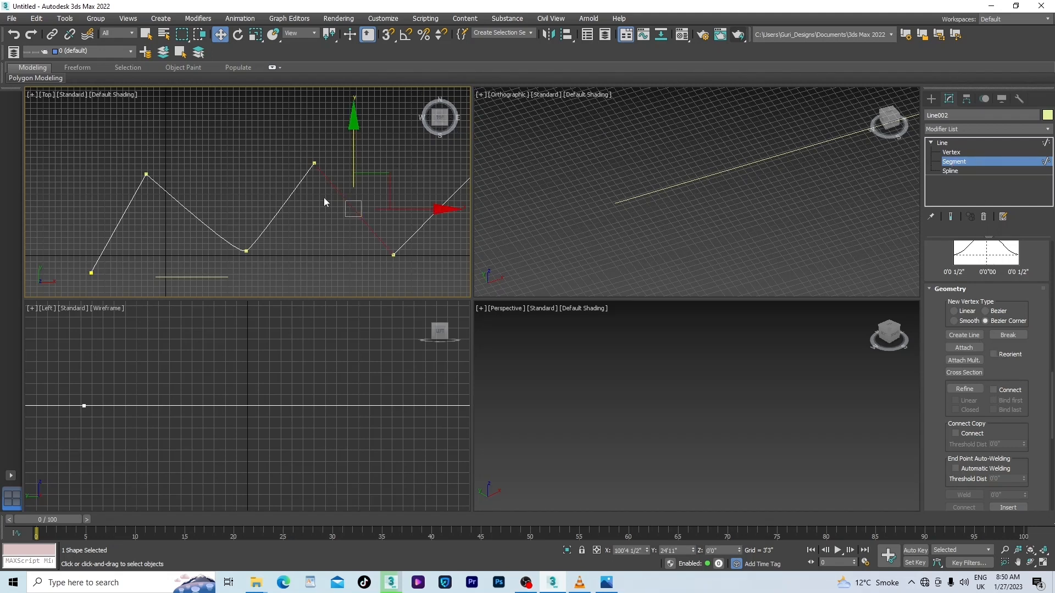
pyautogui.click(982, 158)
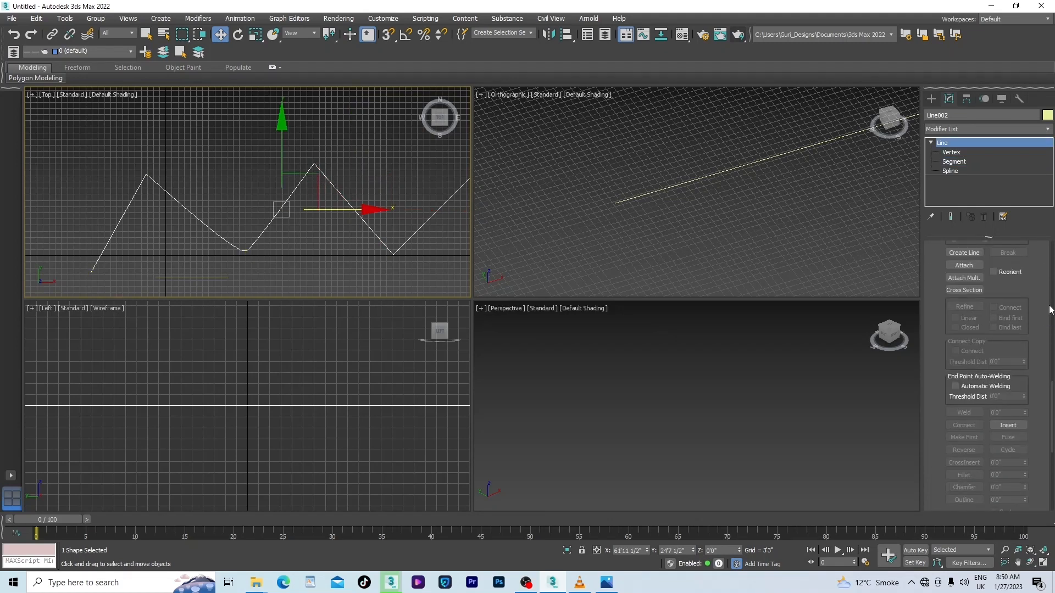
# Step: Attach the short horizontal line below the zigzag to the zigzag shape
pyautogui.scroll(5, 988, 374)
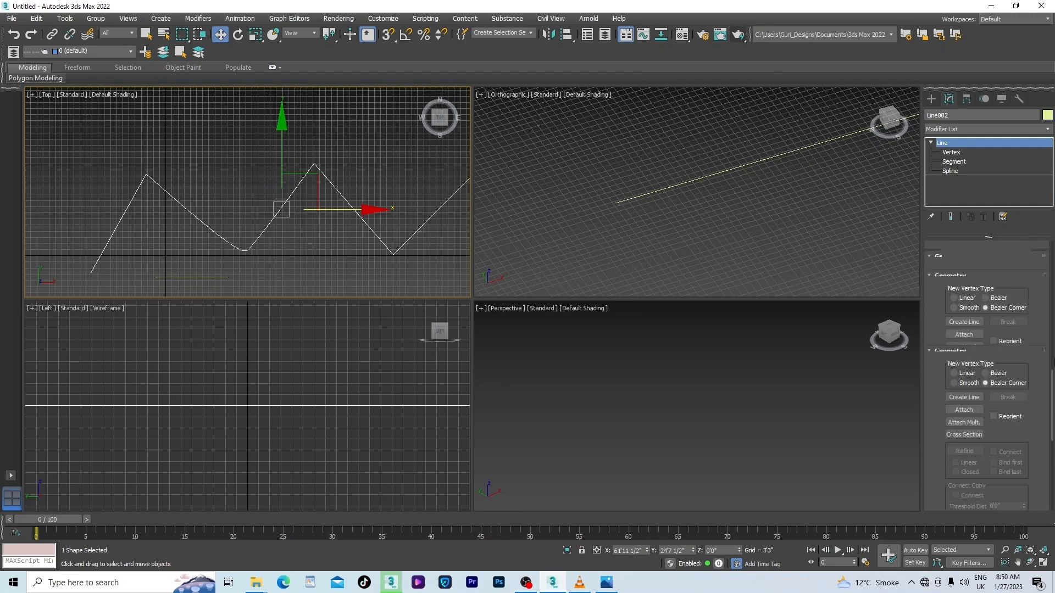
pyautogui.scroll(-5, 977, 371)
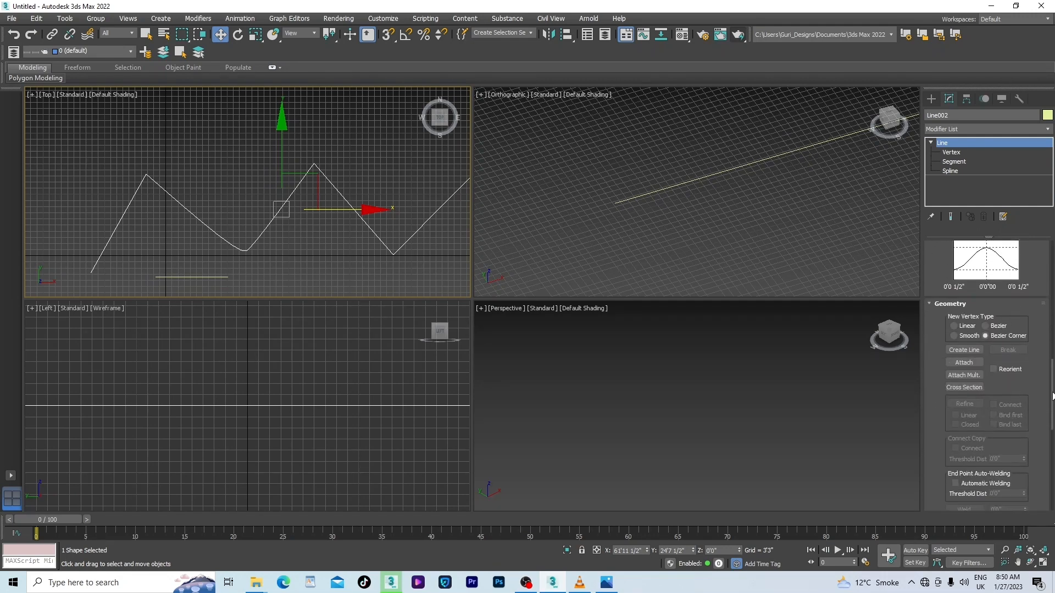
pyautogui.click(964, 362)
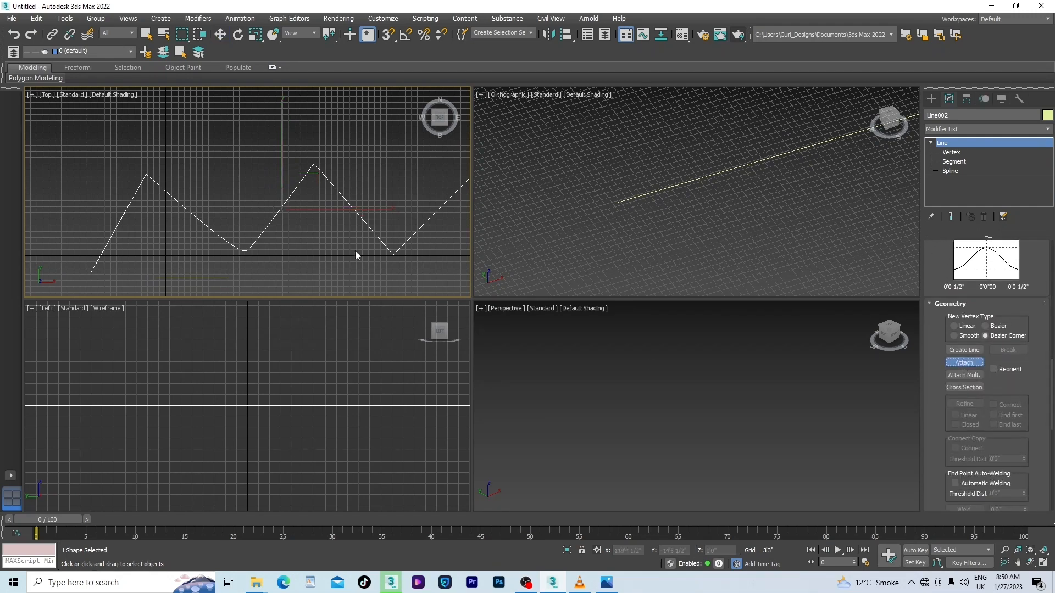
pyautogui.scroll(-3, 330, 162)
pyautogui.scroll(3, 312, 176)
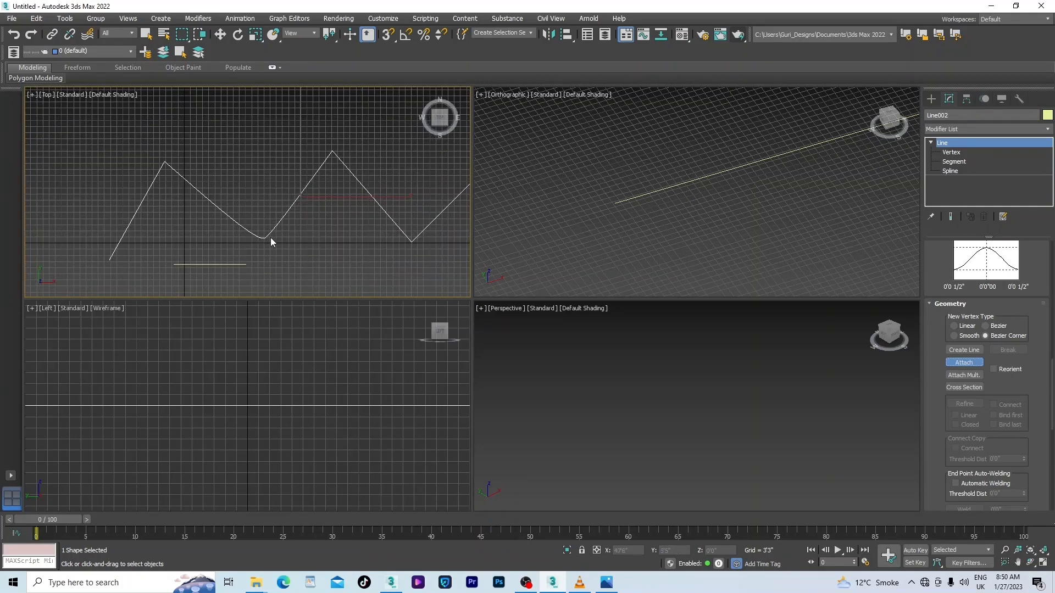
pyautogui.scroll(-2, 352, 177)
pyautogui.scroll(4, 282, 229)
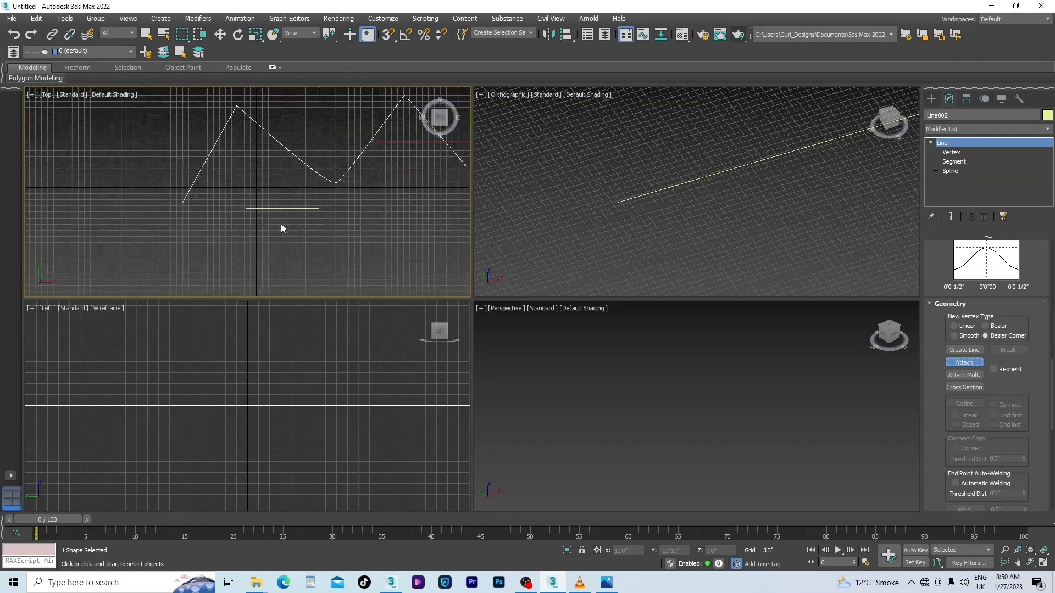
pyautogui.scroll(-2, 258, 235)
pyautogui.scroll(2, 267, 228)
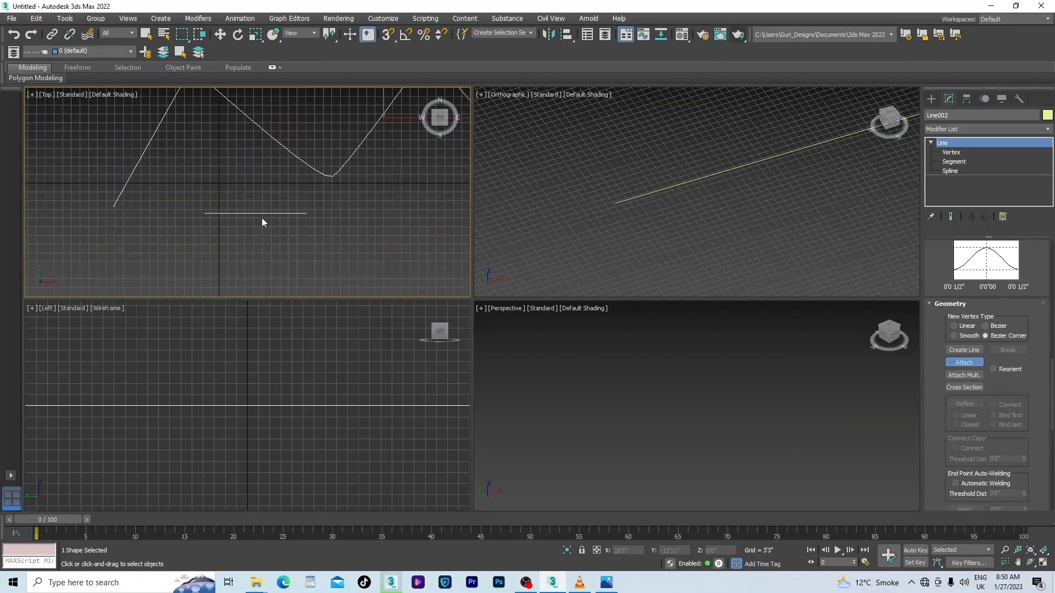
pyautogui.scroll(-2, 263, 221)
pyautogui.click(262, 216)
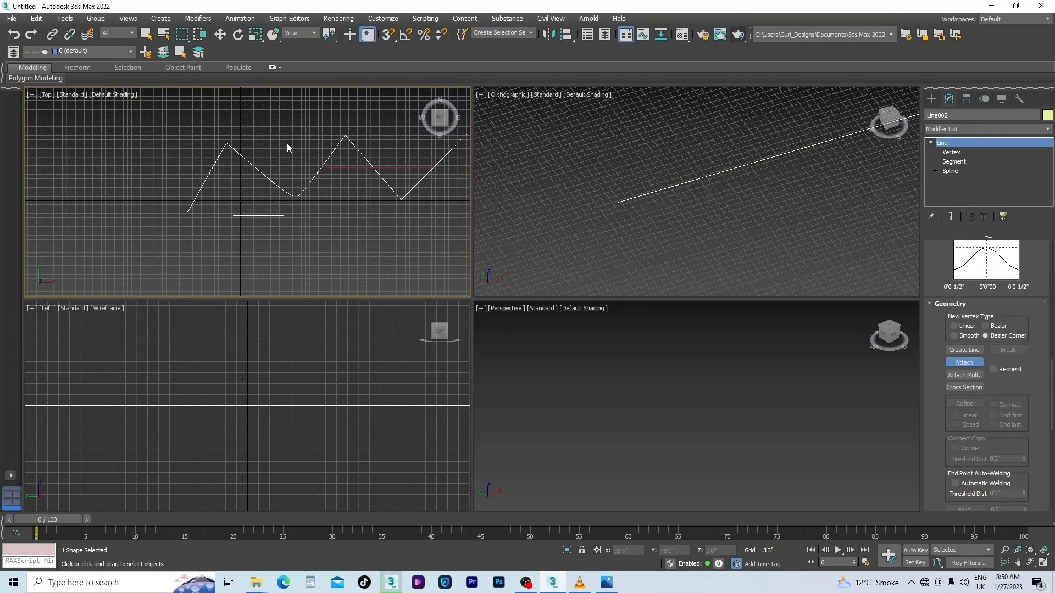
pyautogui.scroll(-2, 245, 230)
pyautogui.scroll(1, 259, 219)
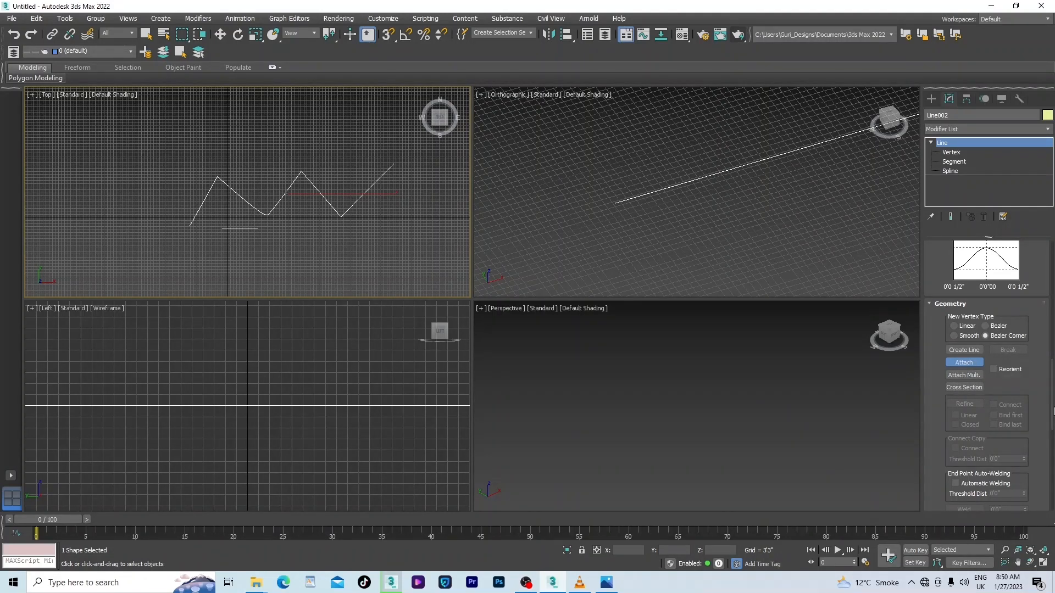
# Step: Delete the zigzag shape together with its attached horizontal line
pyautogui.scroll(-3, 1053, 409)
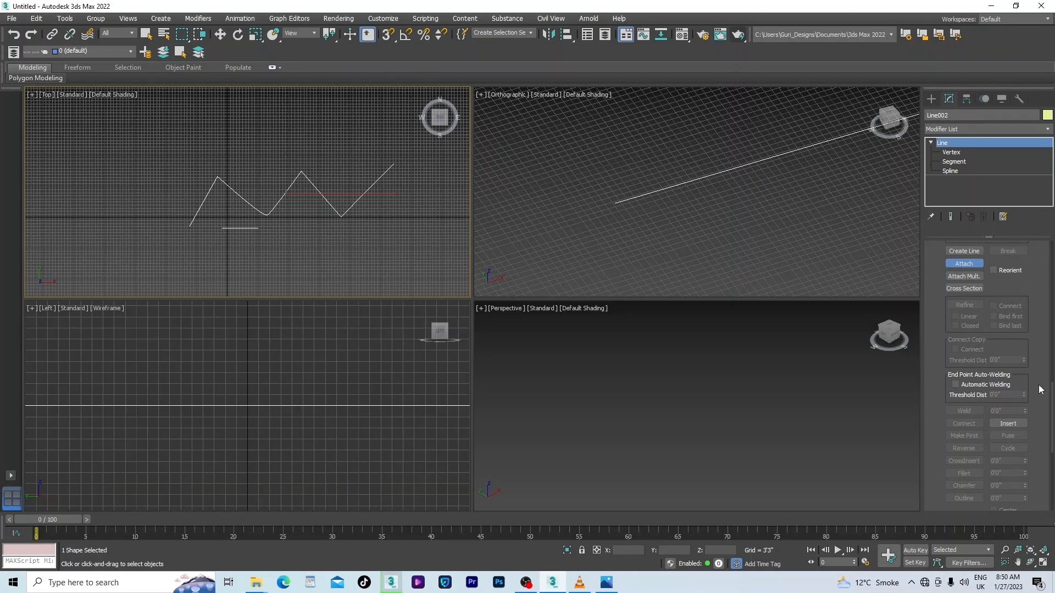
pyautogui.scroll(-3, 311, 228)
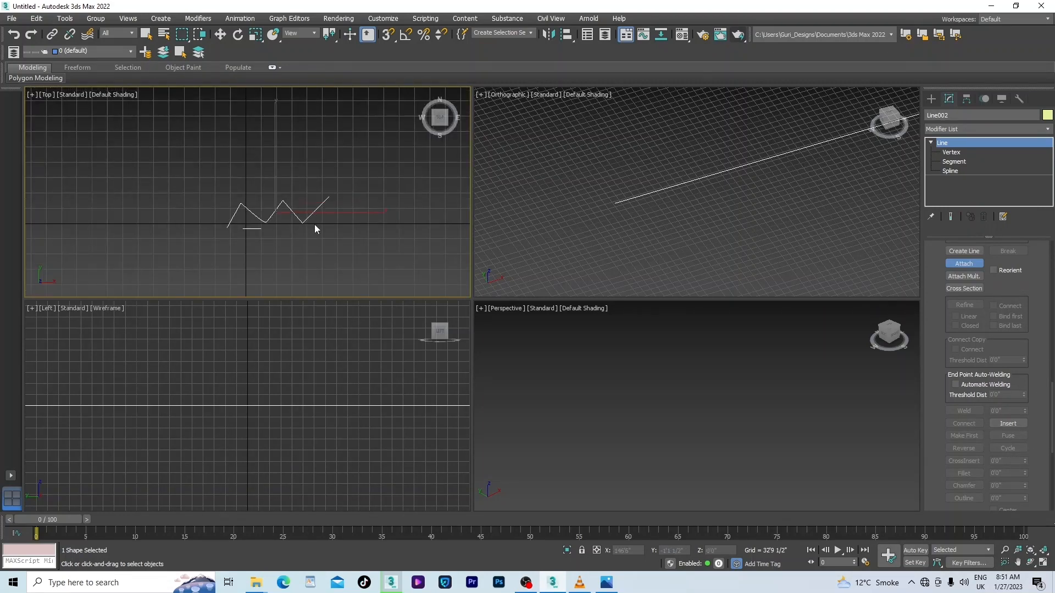
pyautogui.press('Delete')
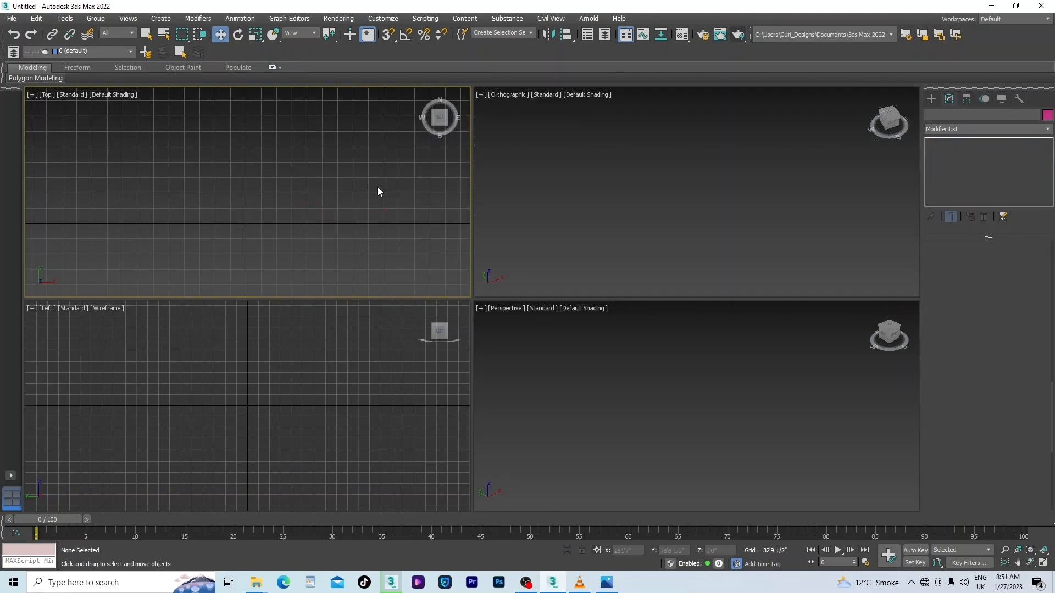
# Step: Draw two separate diagonal lines in the Top viewport, sloping apart from a central peak, with Start New Shape enabled
pyautogui.click(932, 99)
pyautogui.click(959, 186)
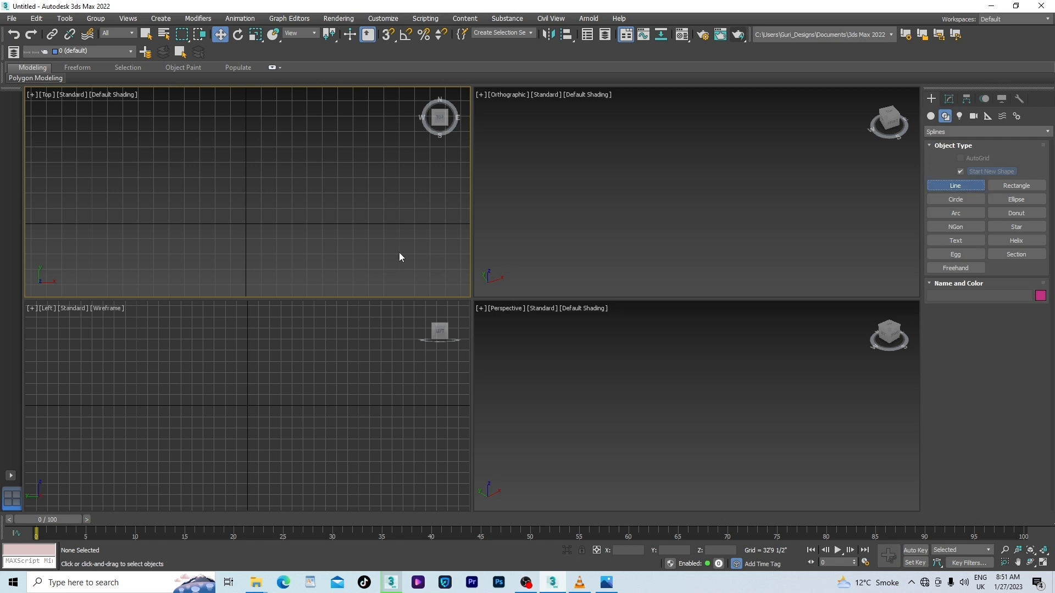
pyautogui.click(294, 156)
pyautogui.click(186, 261)
pyautogui.rightClick(236, 276)
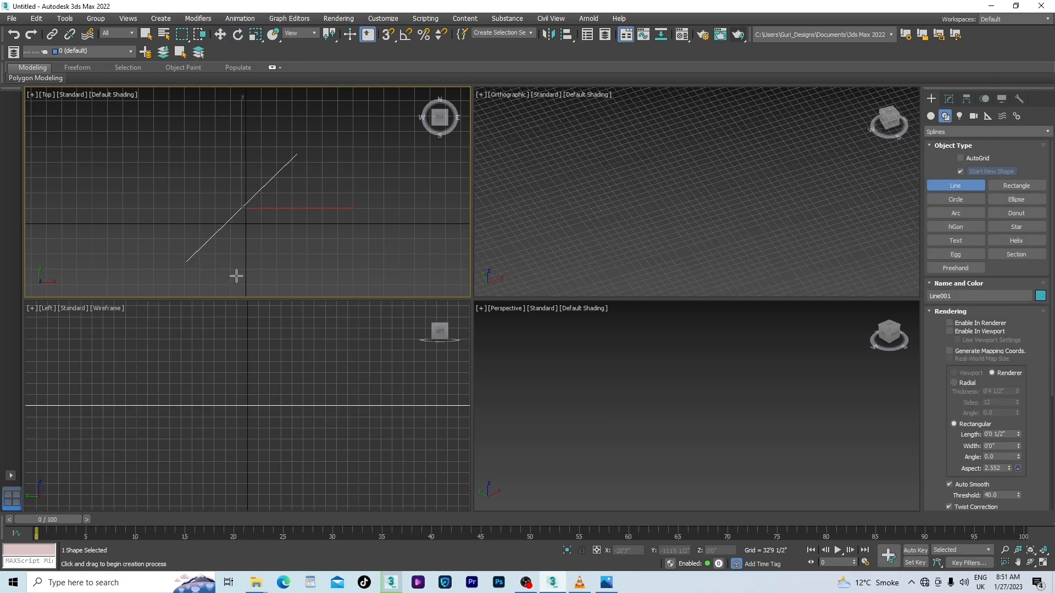
pyautogui.click(309, 154)
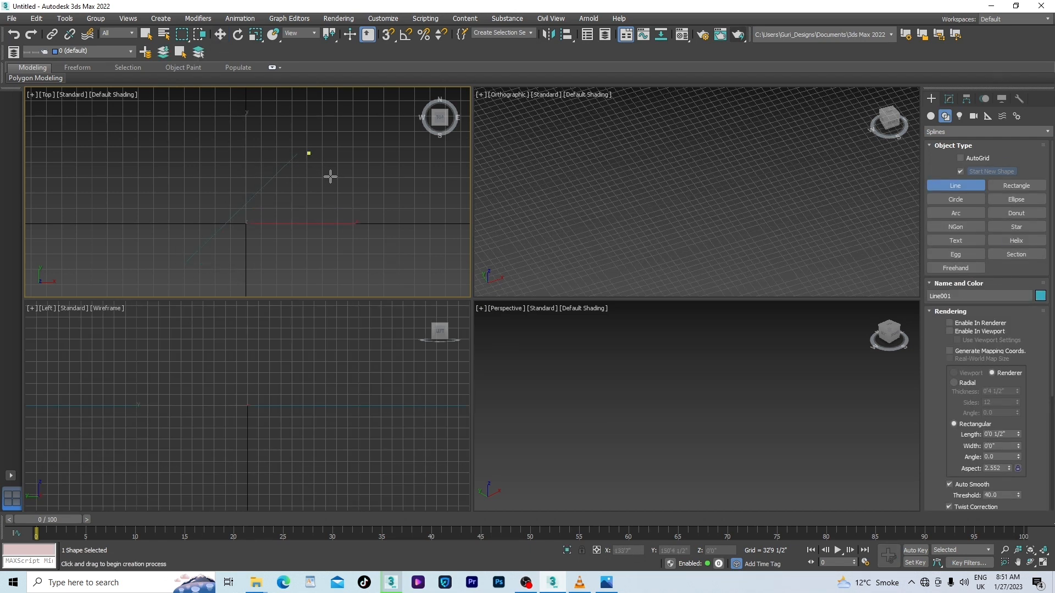
pyautogui.click(400, 271)
pyautogui.rightClick(400, 271)
pyautogui.rightClick(401, 271)
# Step: Select only the diagonal line on the right and display its modifier parameters
pyautogui.click(409, 246)
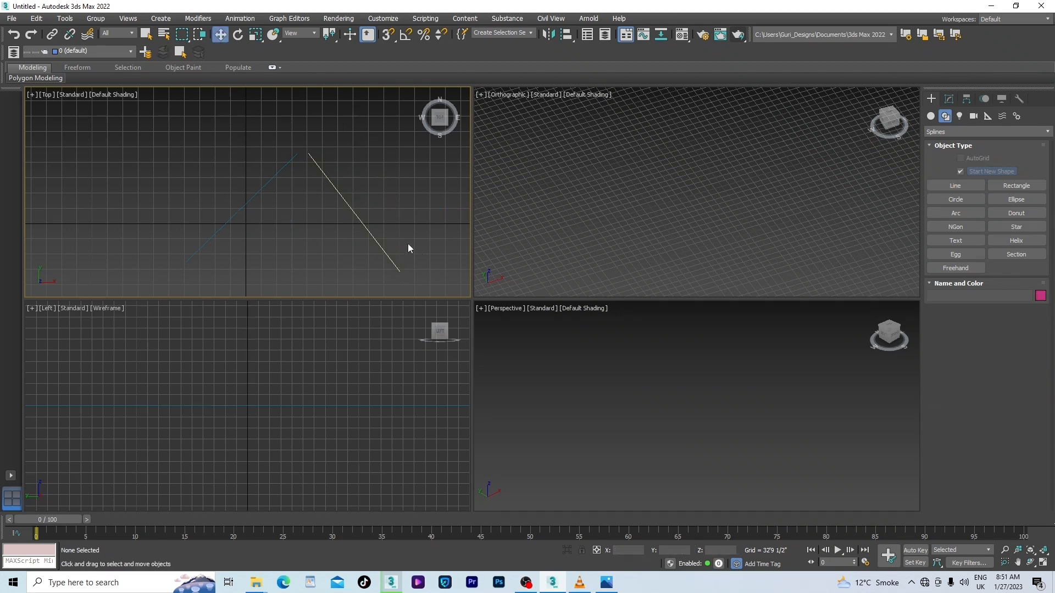
pyautogui.click(372, 236)
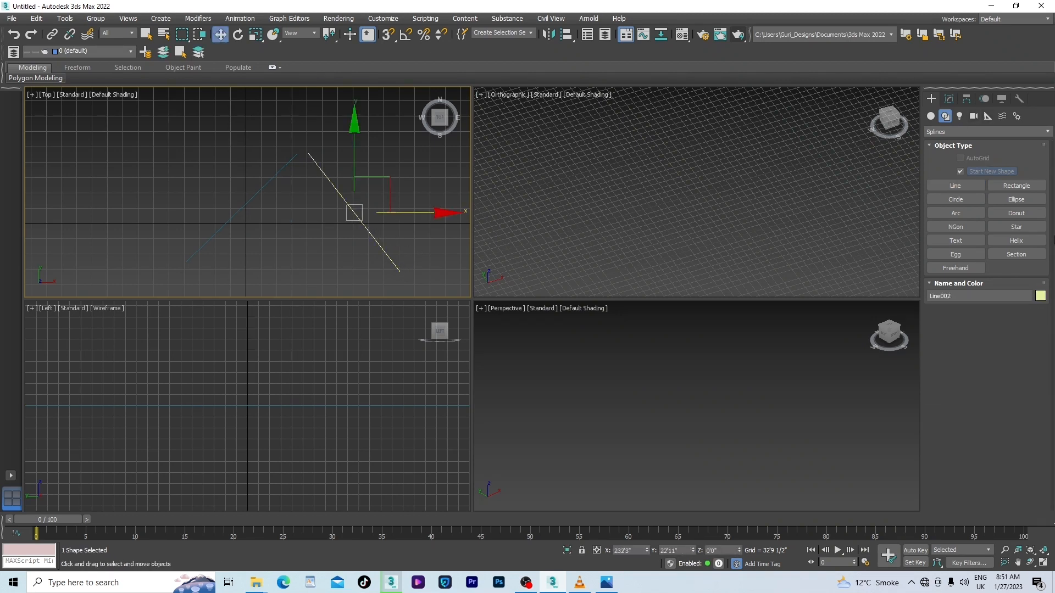
pyautogui.click(949, 100)
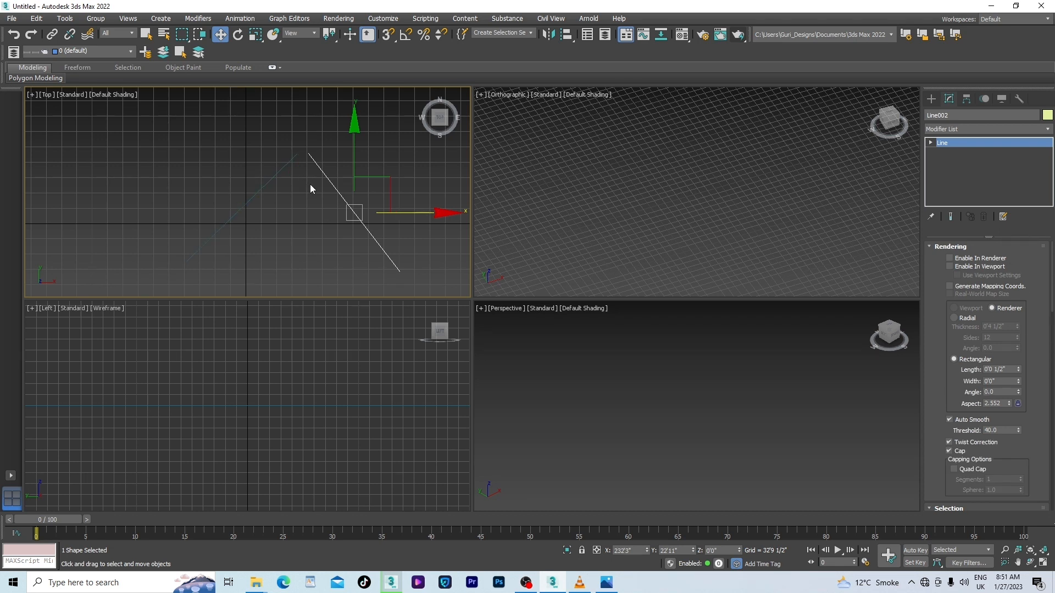
# Step: Delete both separate diagonal lines
pyautogui.press('Delete')
pyautogui.moveTo(344, 179); pyautogui.dragTo(185, 191)
pyautogui.press('Delete')
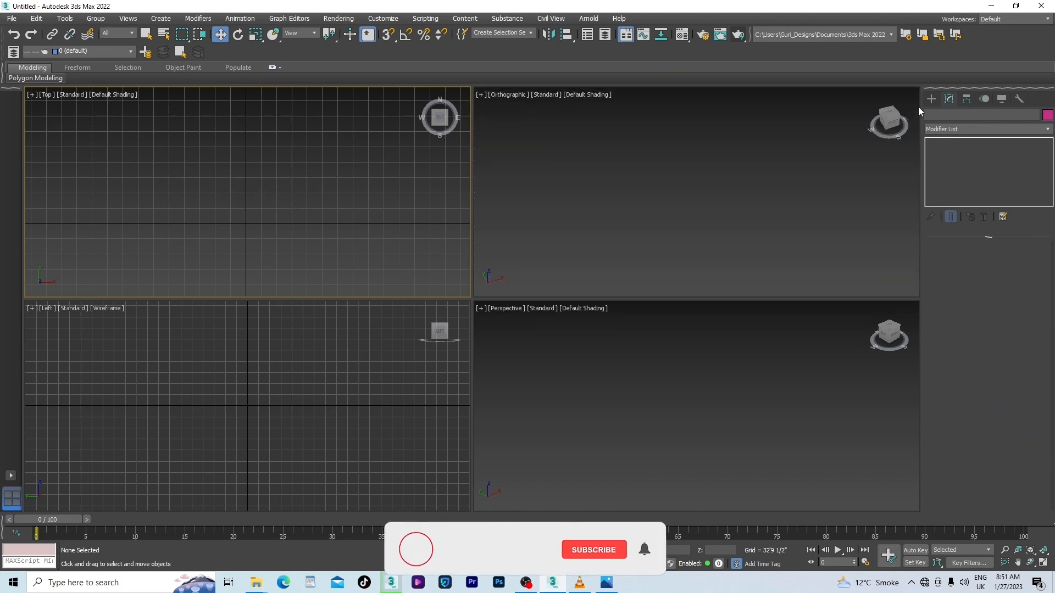
# Step: Draw two diagonal lines as a single shape in the Top viewport with Start New Shape disabled, and move the shape slightly left along X
pyautogui.click(931, 98)
pyautogui.click(956, 186)
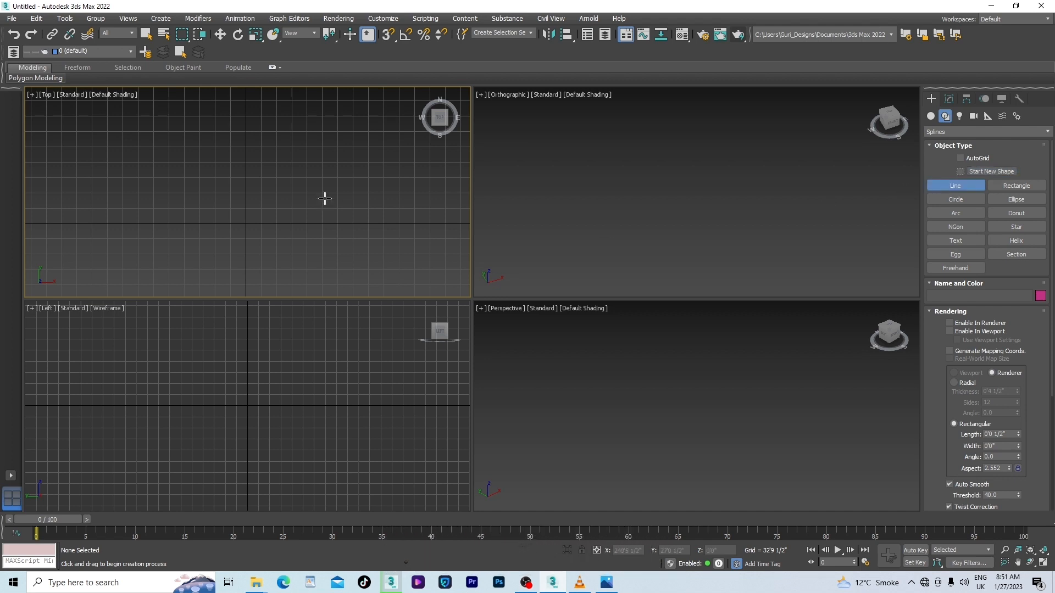
pyautogui.click(286, 150)
pyautogui.click(131, 266)
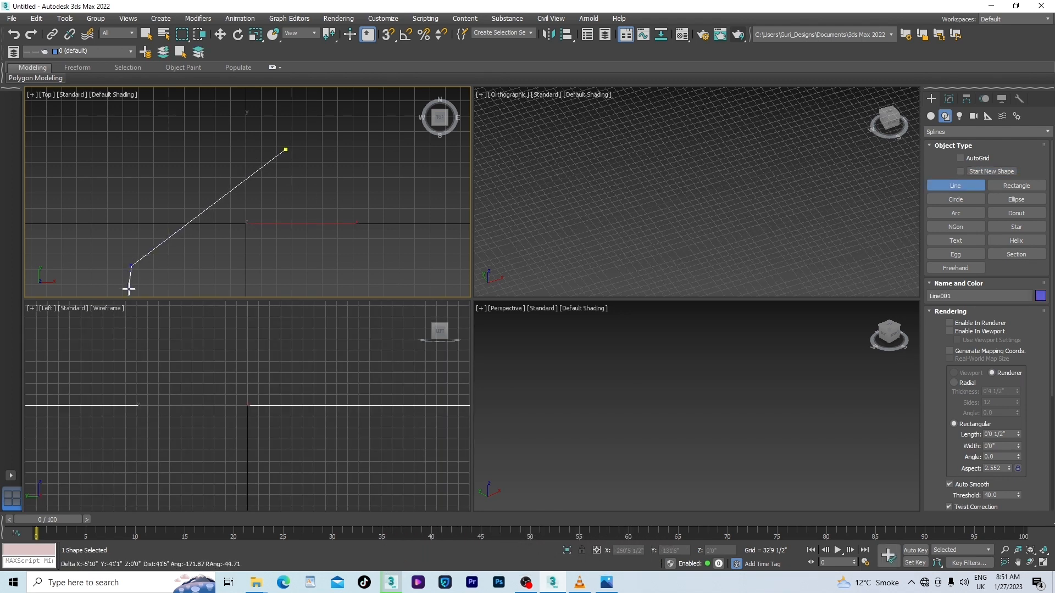
pyautogui.rightClick(215, 245)
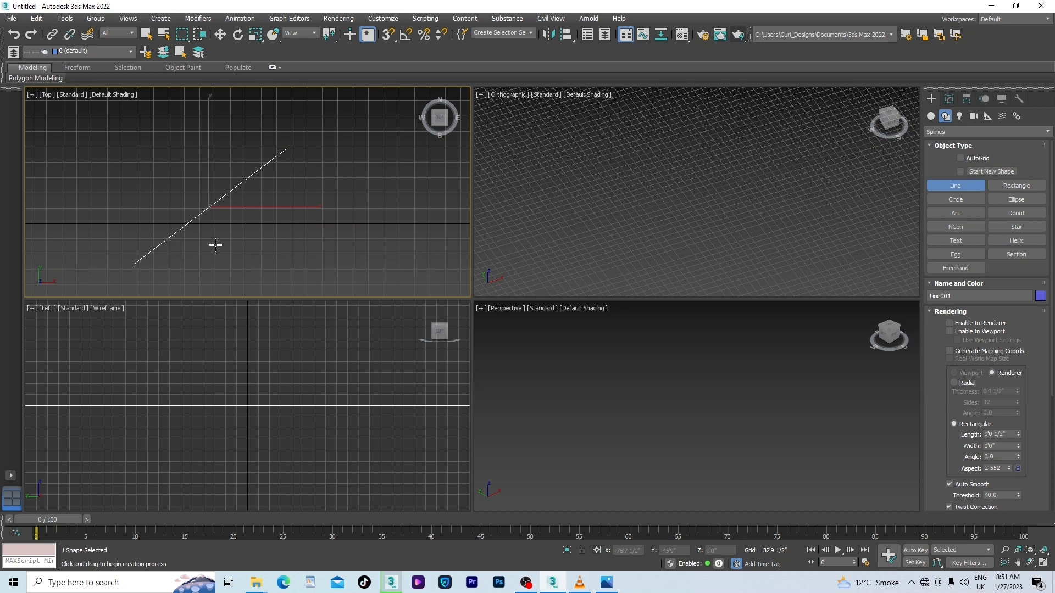
pyautogui.click(304, 154)
pyautogui.click(379, 291)
pyautogui.rightClick(377, 288)
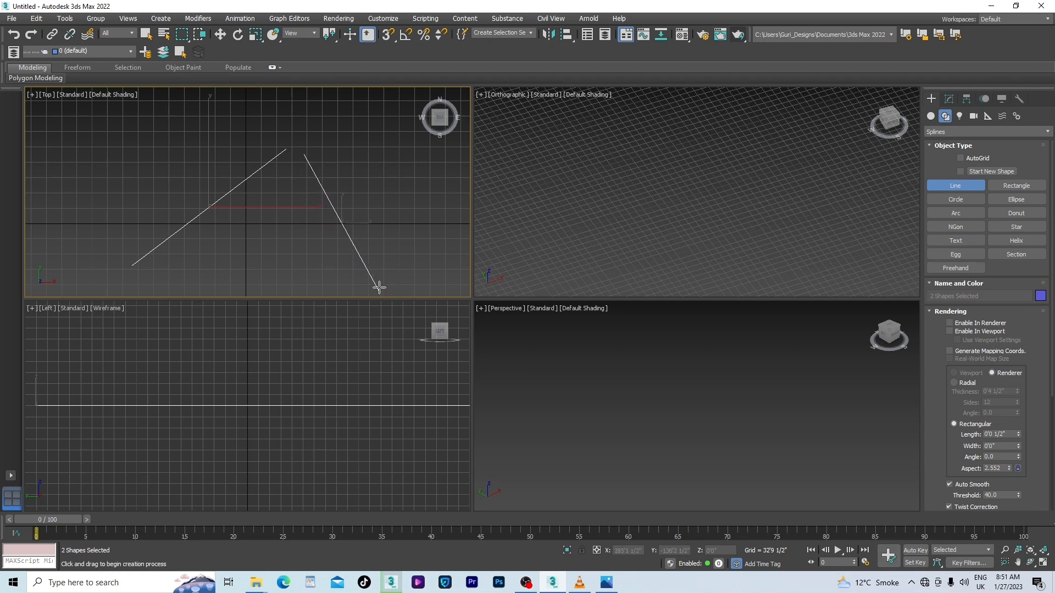
pyautogui.press('w')
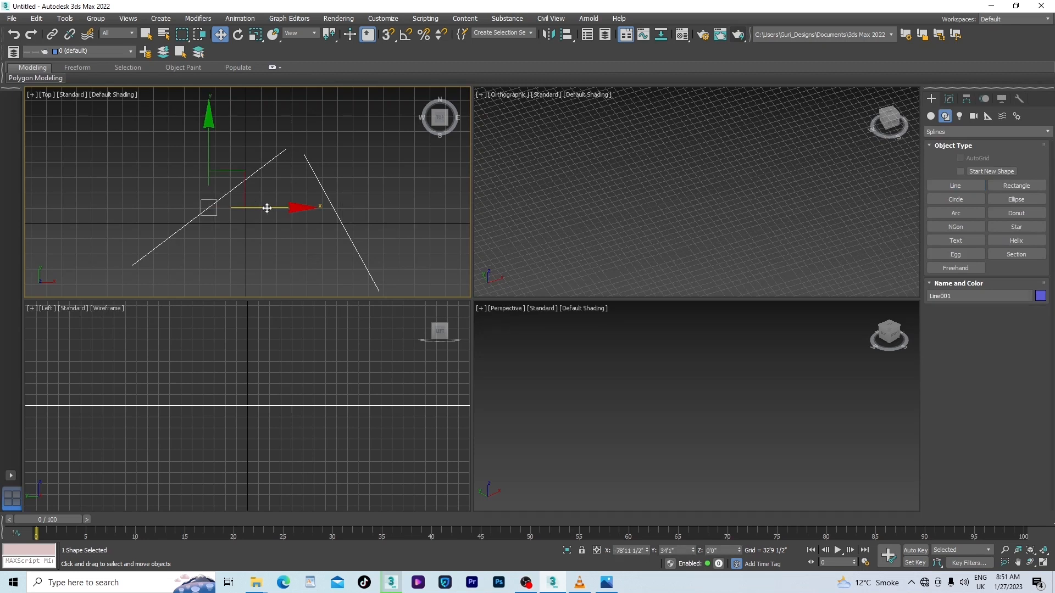
pyautogui.moveTo(266, 207); pyautogui.dragTo(251, 231)
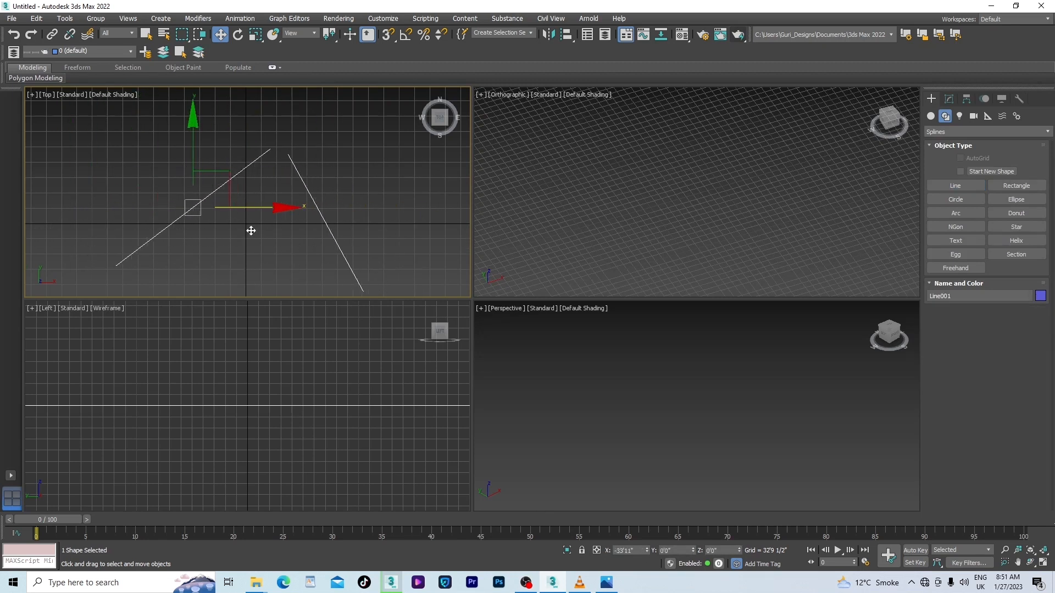
# Step: Enable Start New Shape and draw a separate diagonal line about 602' long to the right of the two-line shape
pyautogui.click(956, 185)
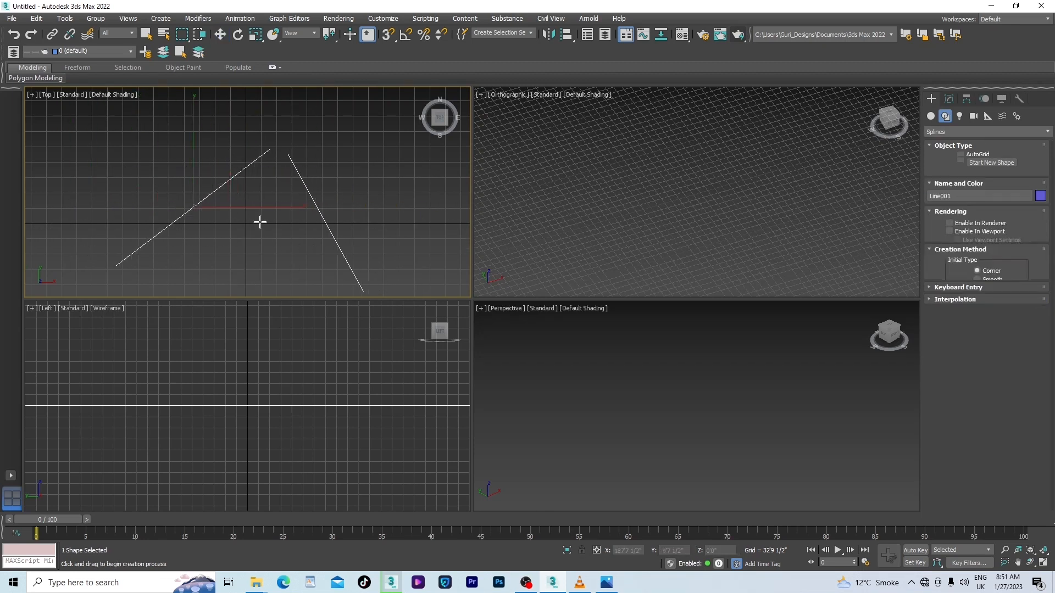
pyautogui.scroll(-5, 259, 222)
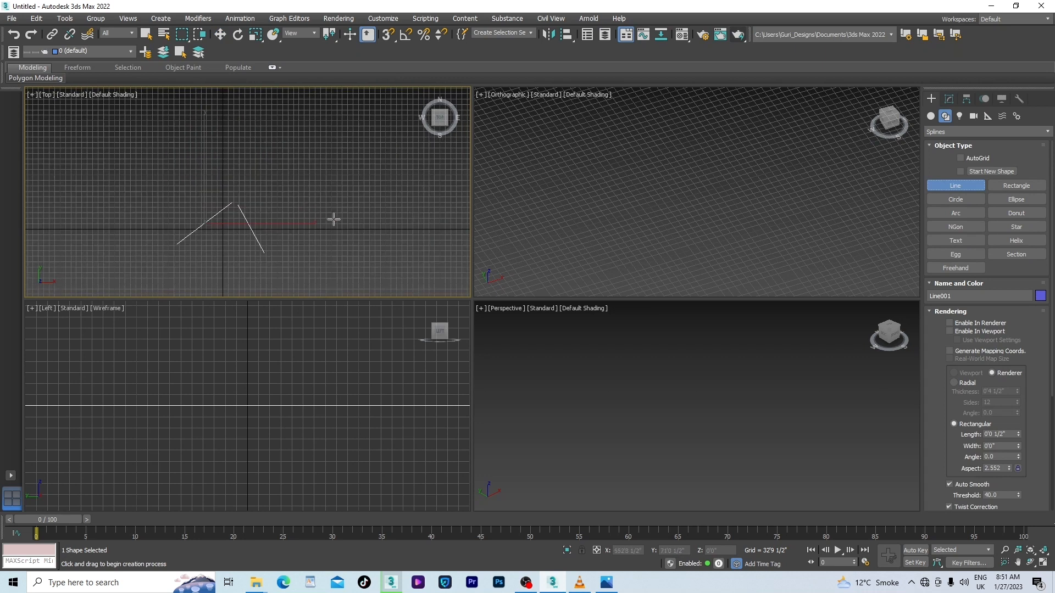
pyautogui.click(960, 172)
pyautogui.click(376, 189)
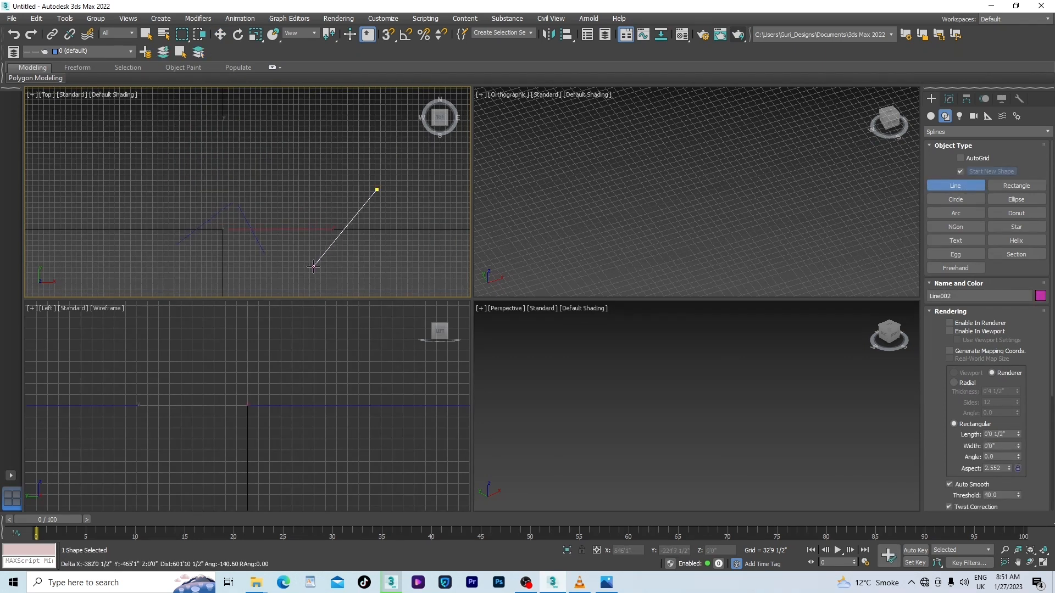
pyautogui.click(313, 268)
pyautogui.rightClick(374, 258)
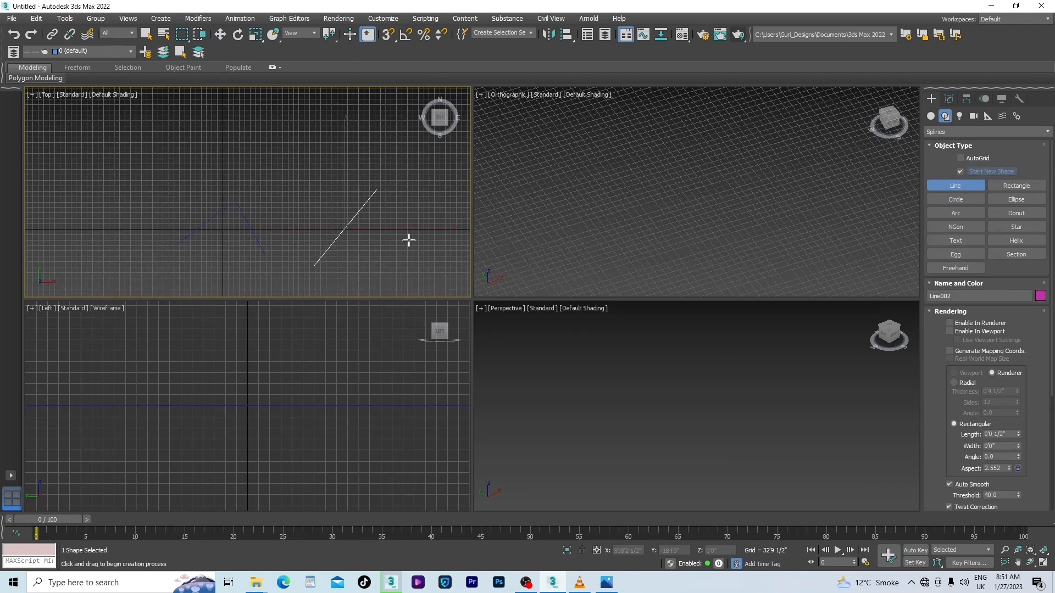
# Step: Draw another separate diagonal line sloping down to the right of the previous line in the Top viewport
pyautogui.click(384, 194)
pyautogui.click(423, 269)
pyautogui.rightClick(424, 267)
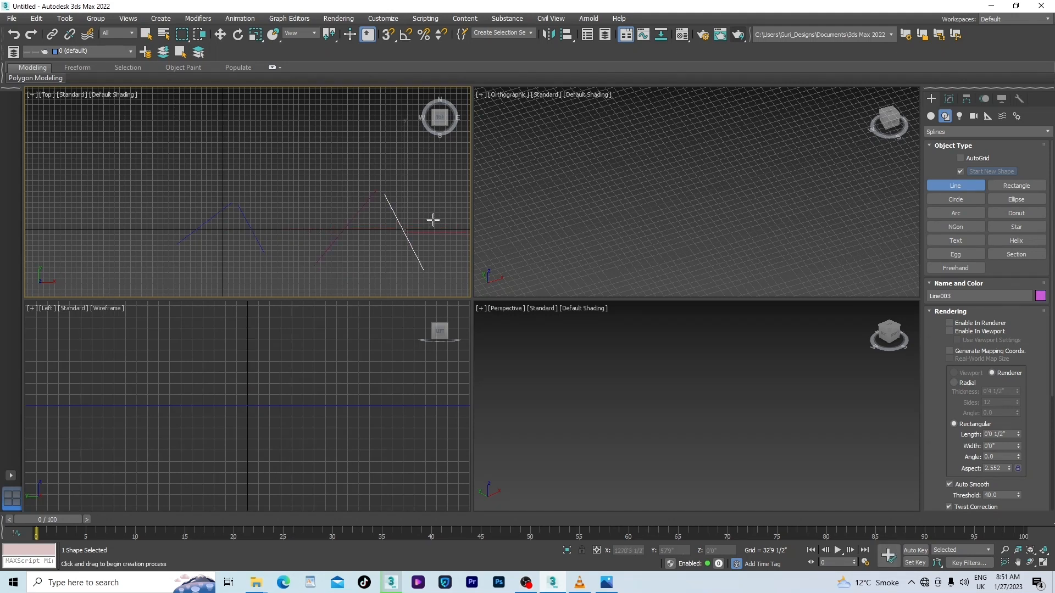
# Step: Select the two-line shape and then the separate lines to compare how they are grouped
pyautogui.press('w')
pyautogui.click(250, 221)
pyautogui.click(246, 220)
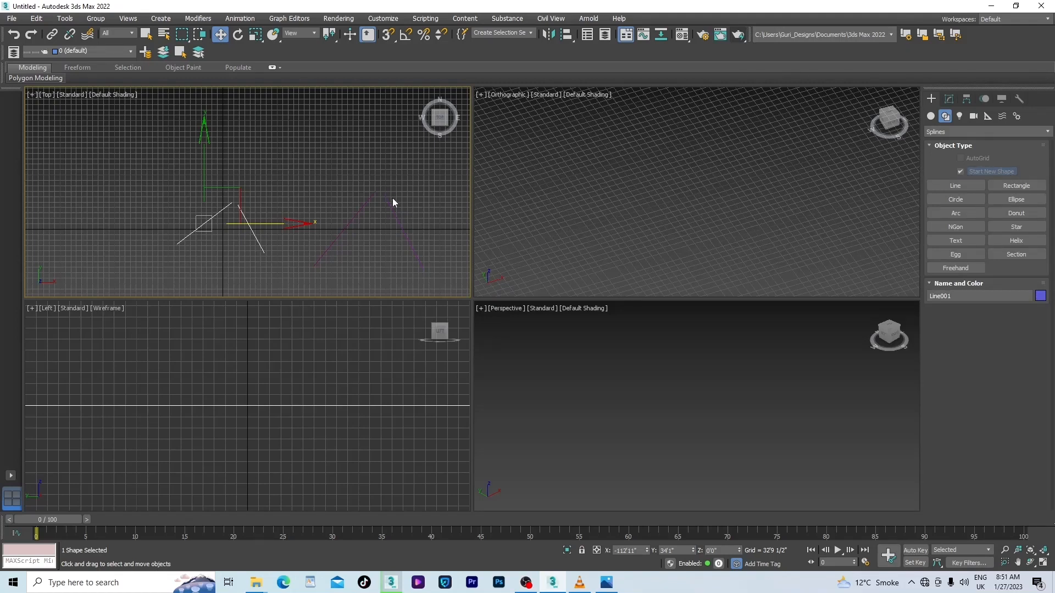
pyautogui.click(364, 205)
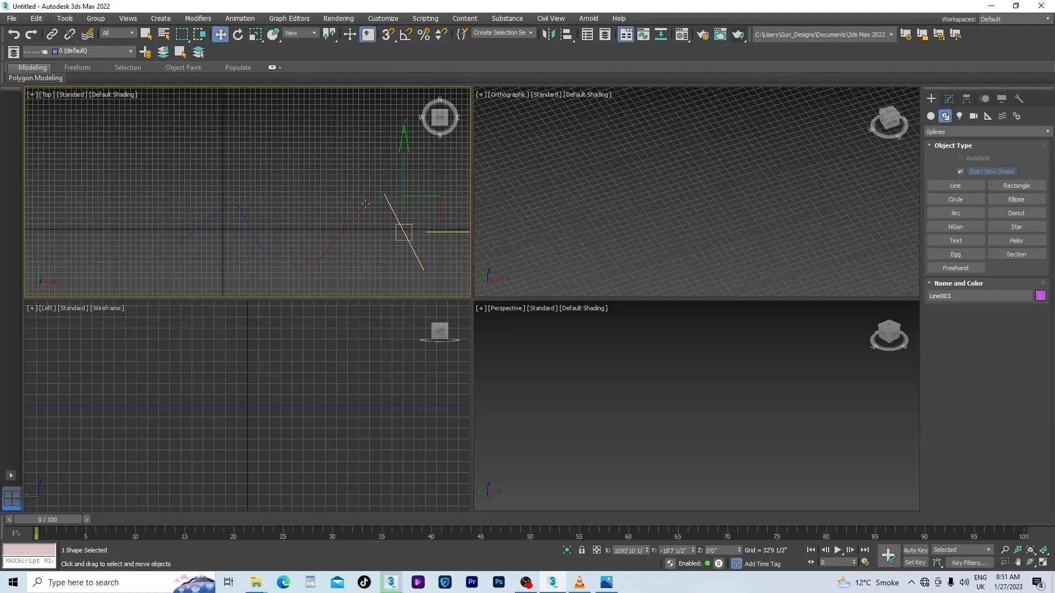
# Step: Attach the adjacent separate diagonal line to the rightmost line so both form one shape
pyautogui.click(394, 212)
pyautogui.click(949, 99)
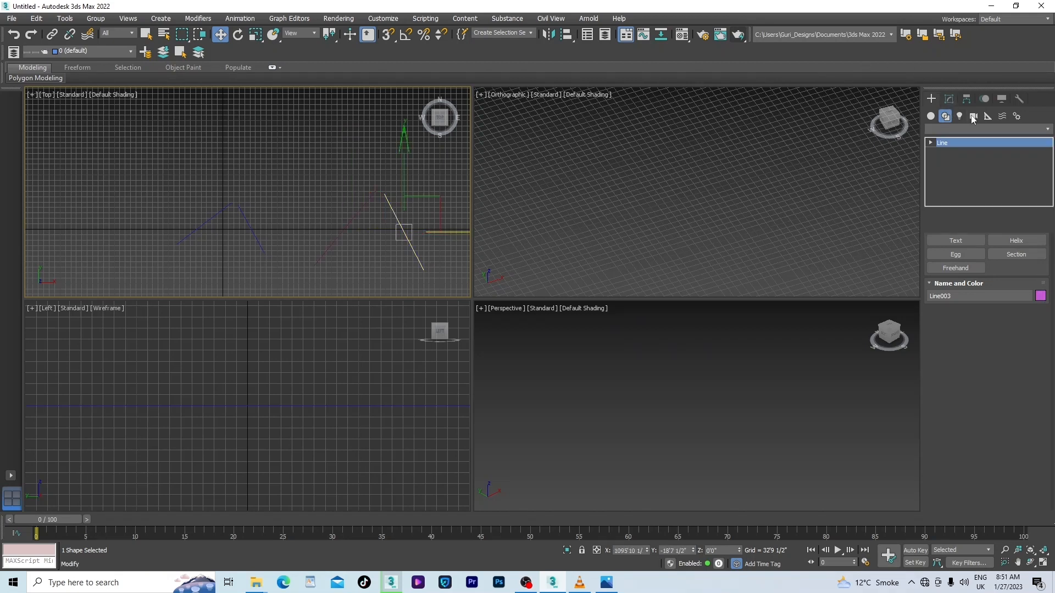
pyautogui.moveTo(1051, 297); pyautogui.dragTo(1053, 386)
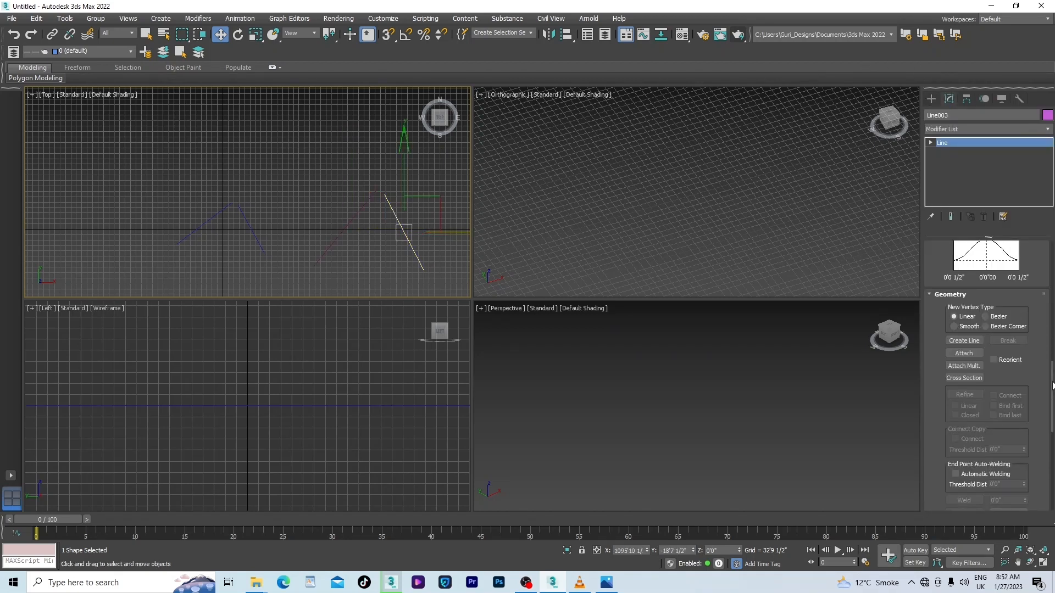
pyautogui.click(966, 354)
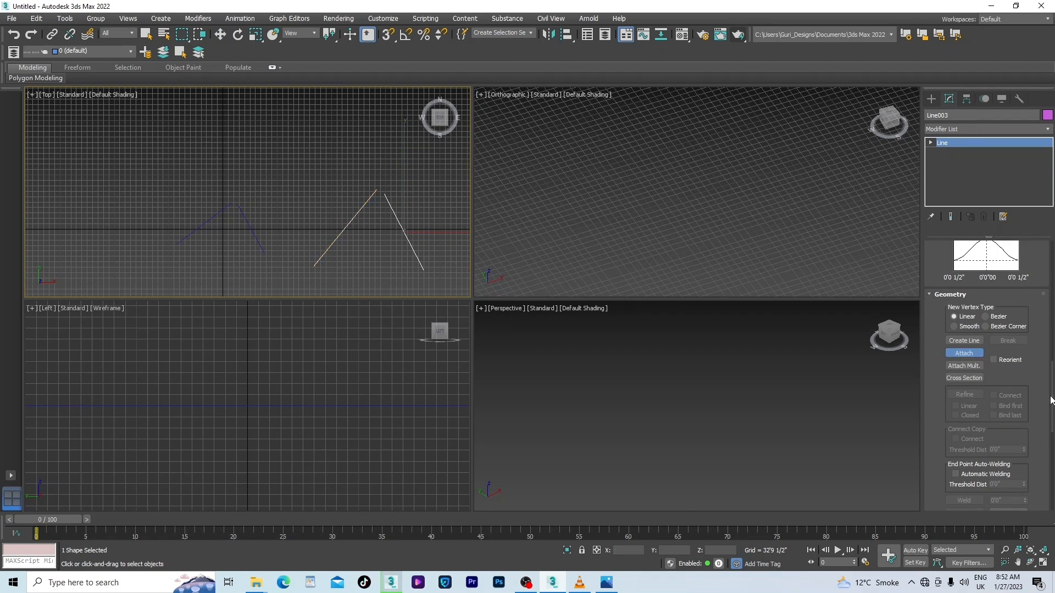
pyautogui.scroll(-4, 989, 348)
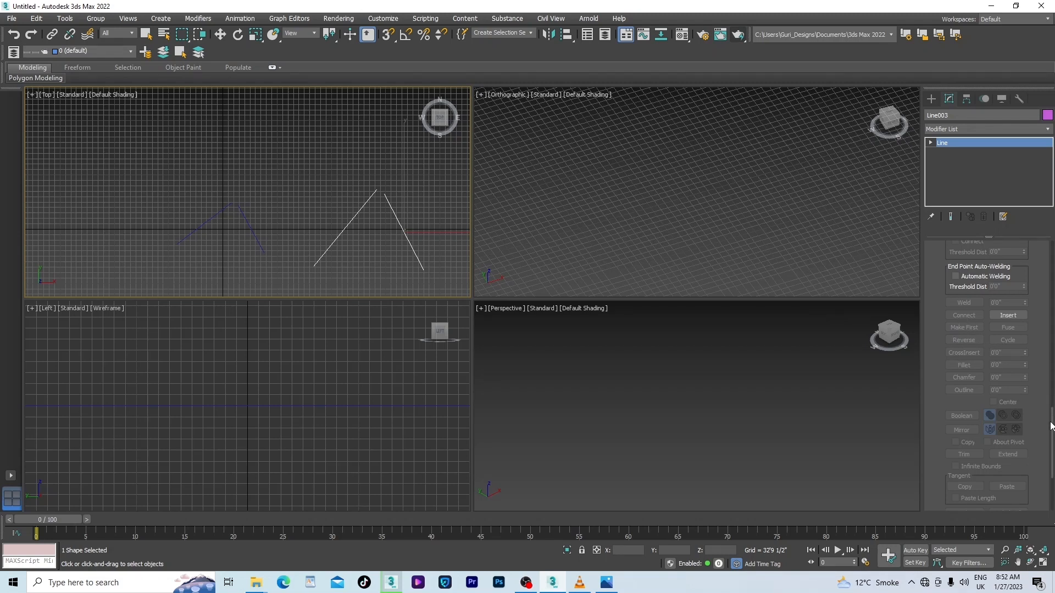
pyautogui.moveTo(1051, 426); pyautogui.dragTo(1053, 246)
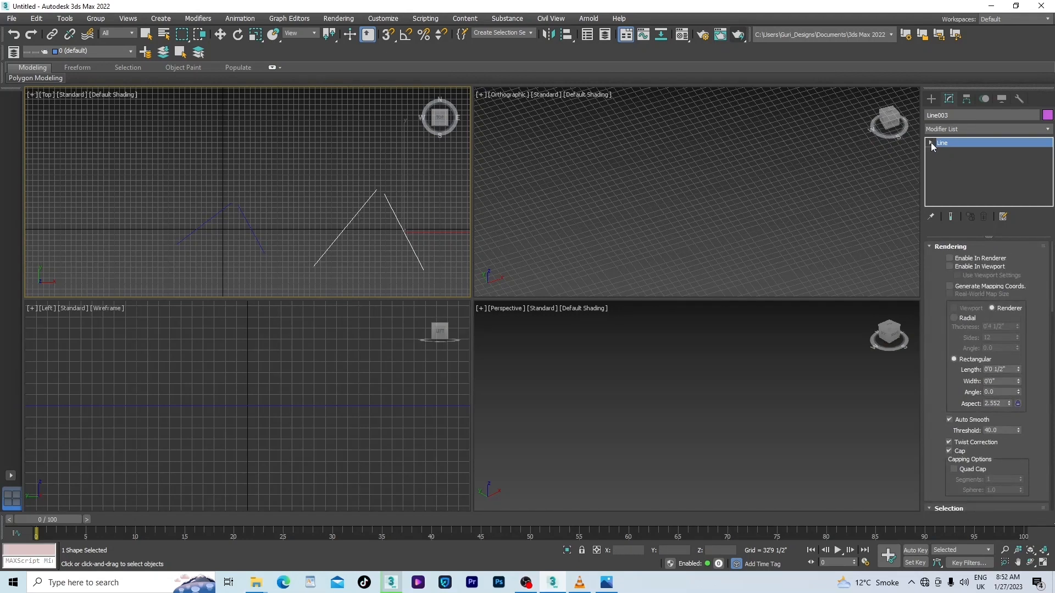
# Step: Enter the Vertex sub-object level of the attached shape and turn off Attach mode
pyautogui.click(931, 143)
pyautogui.click(951, 152)
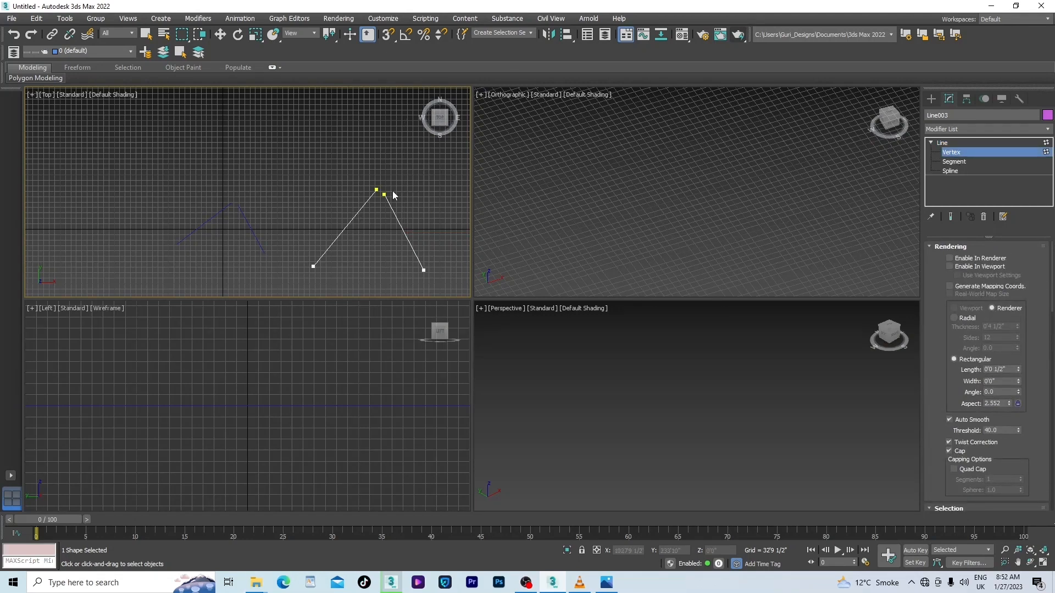
pyautogui.scroll(5, 393, 192)
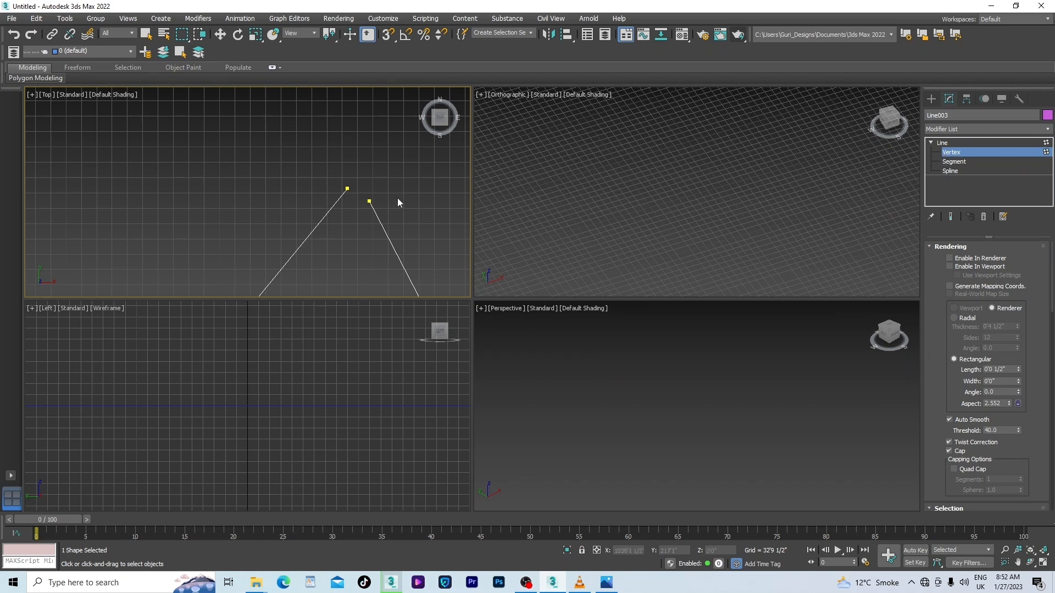
pyautogui.moveTo(1052, 285); pyautogui.dragTo(1052, 389)
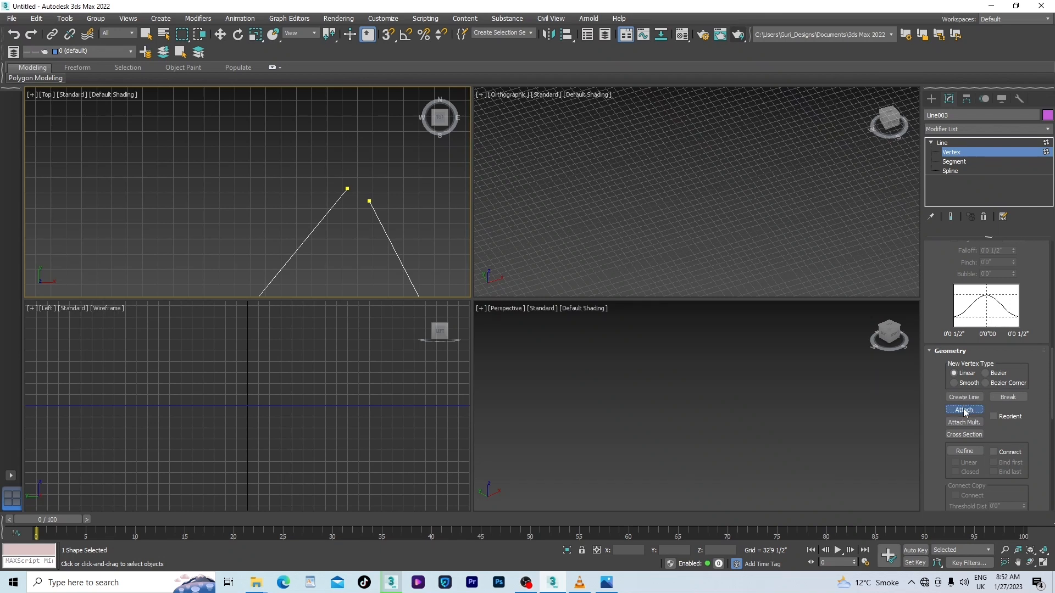
pyautogui.click(965, 411)
# Step: Select both top vertices of the attached shape and try to weld them
pyautogui.moveTo(269, 240); pyautogui.dragTo(270, 241)
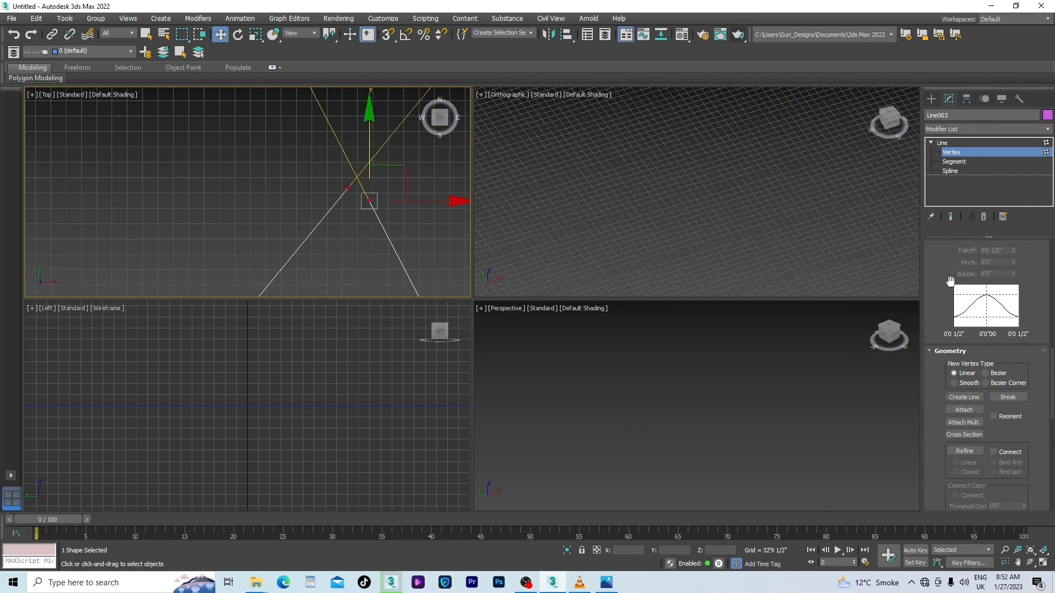
pyautogui.moveTo(1051, 404); pyautogui.dragTo(1052, 444)
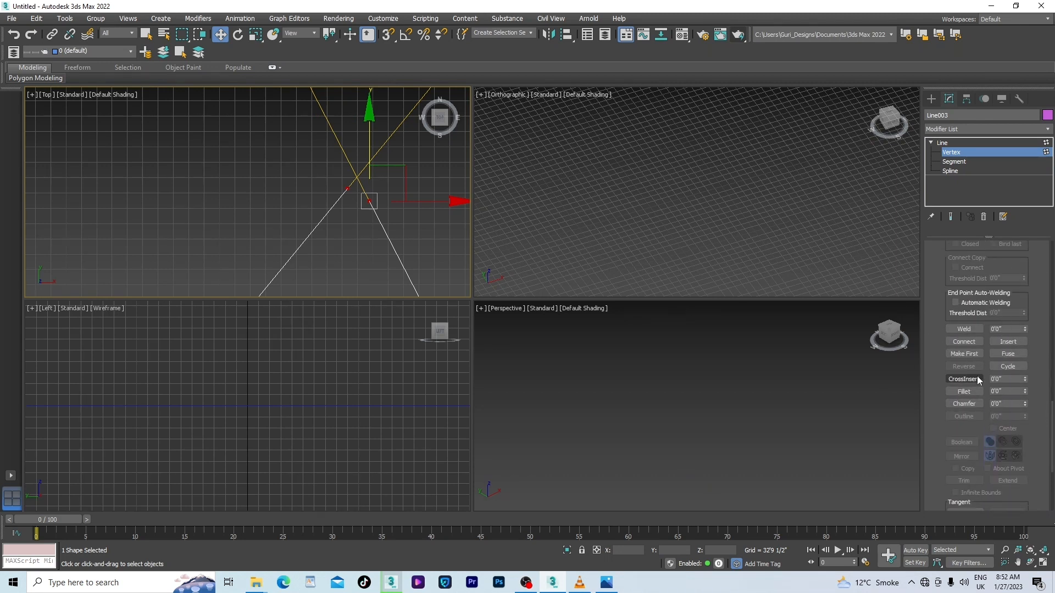
pyautogui.click(969, 391)
pyautogui.click(964, 329)
# Step: Move the right line's top vertex next to the left line's top vertex and try to weld both
pyautogui.click(347, 189)
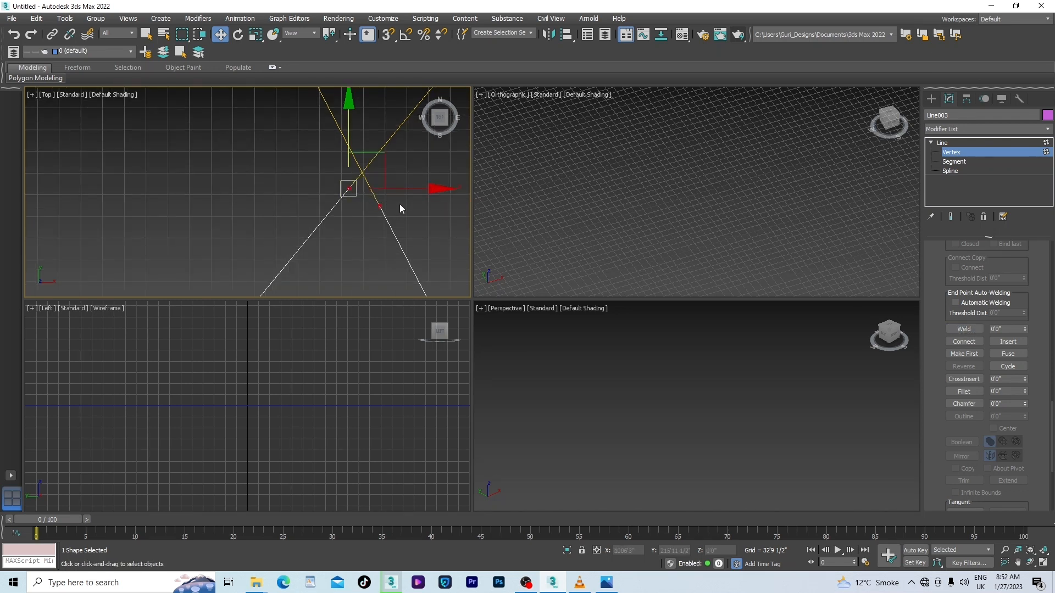
pyautogui.click(380, 207)
pyautogui.moveTo(424, 205); pyautogui.dragTo(402, 184)
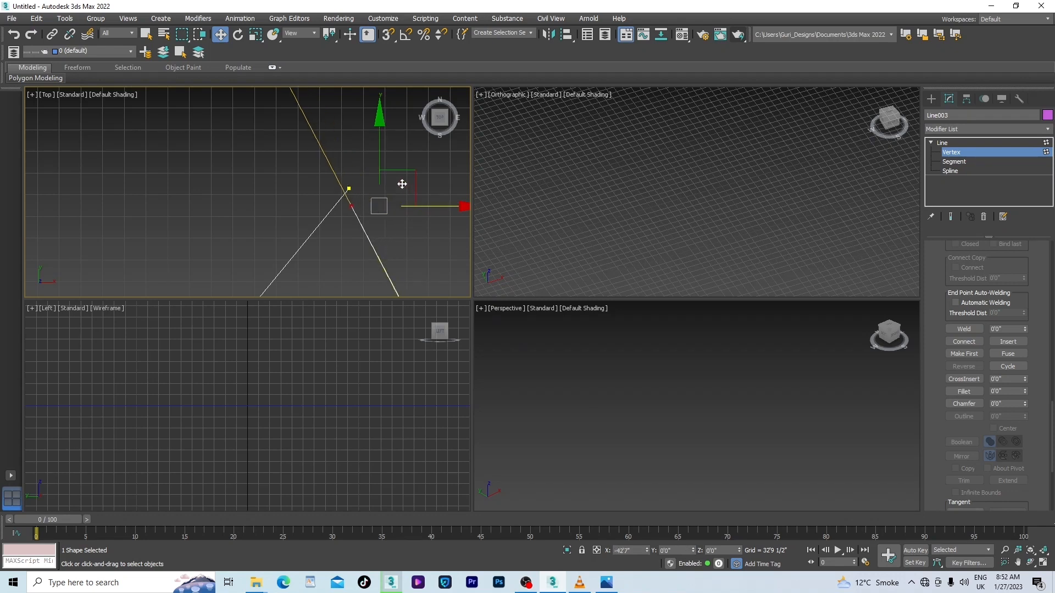
pyautogui.moveTo(354, 158); pyautogui.dragTo(356, 148)
pyautogui.moveTo(418, 163); pyautogui.dragTo(238, 243)
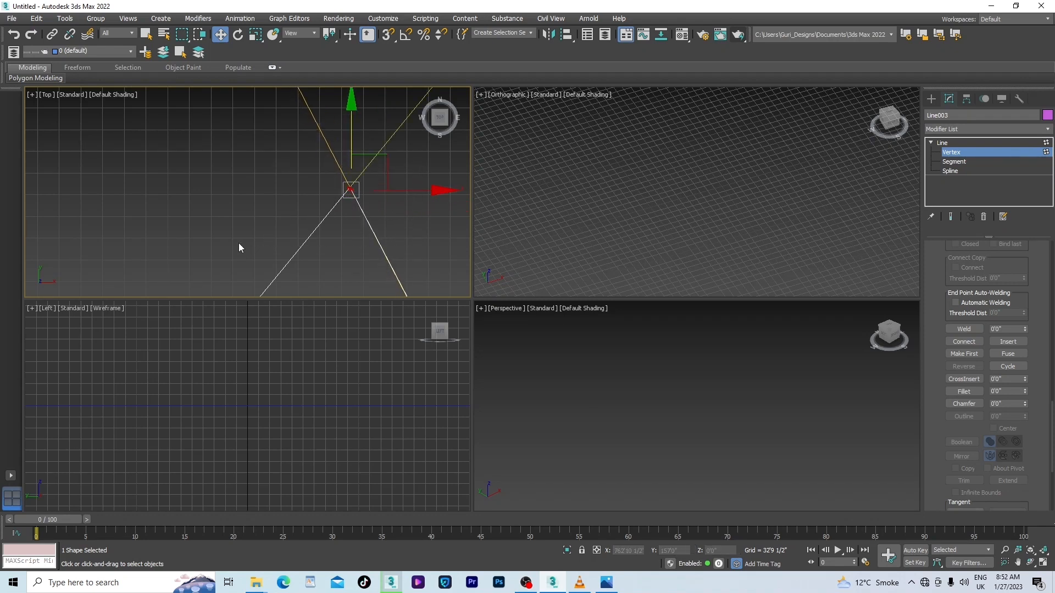
pyautogui.click(966, 331)
# Step: Select only the right line's top vertex and move it along X and Y even closer to the left one
pyautogui.moveTo(355, 192); pyautogui.dragTo(384, 181)
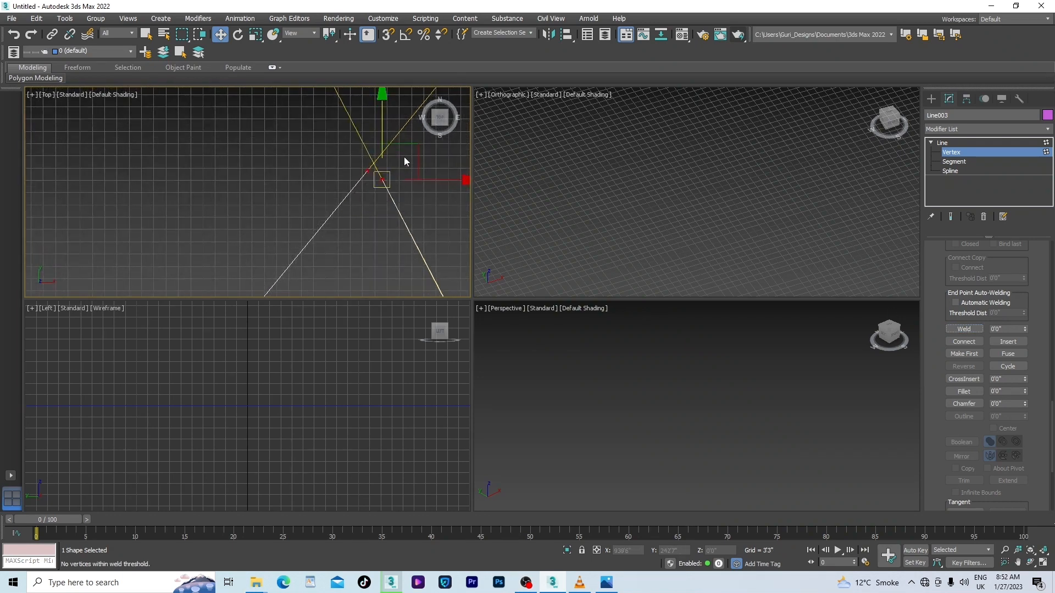
pyautogui.click(416, 205)
pyautogui.click(383, 181)
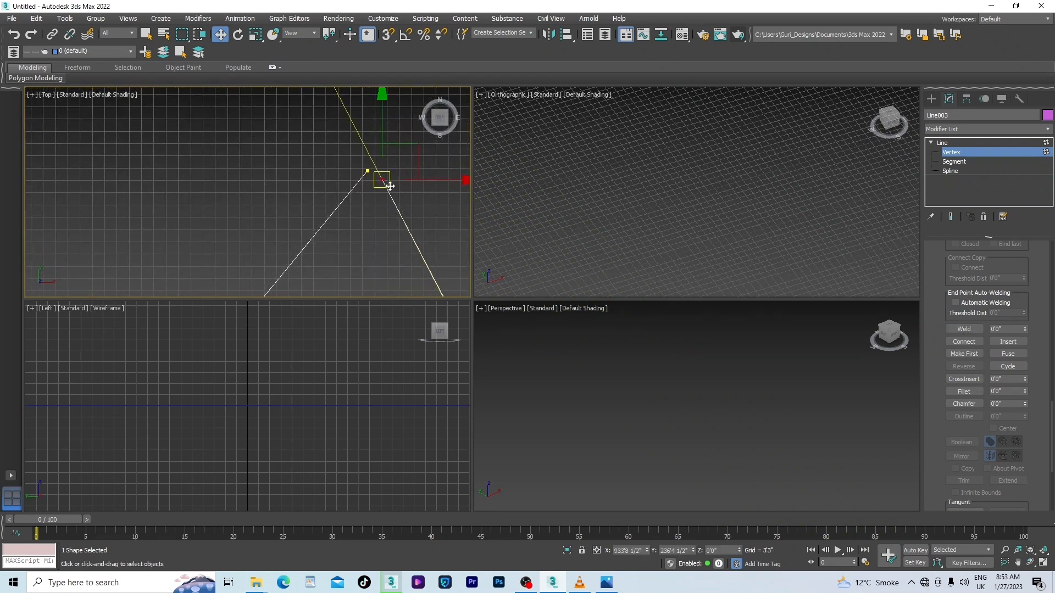
pyautogui.moveTo(434, 182); pyautogui.dragTo(420, 172)
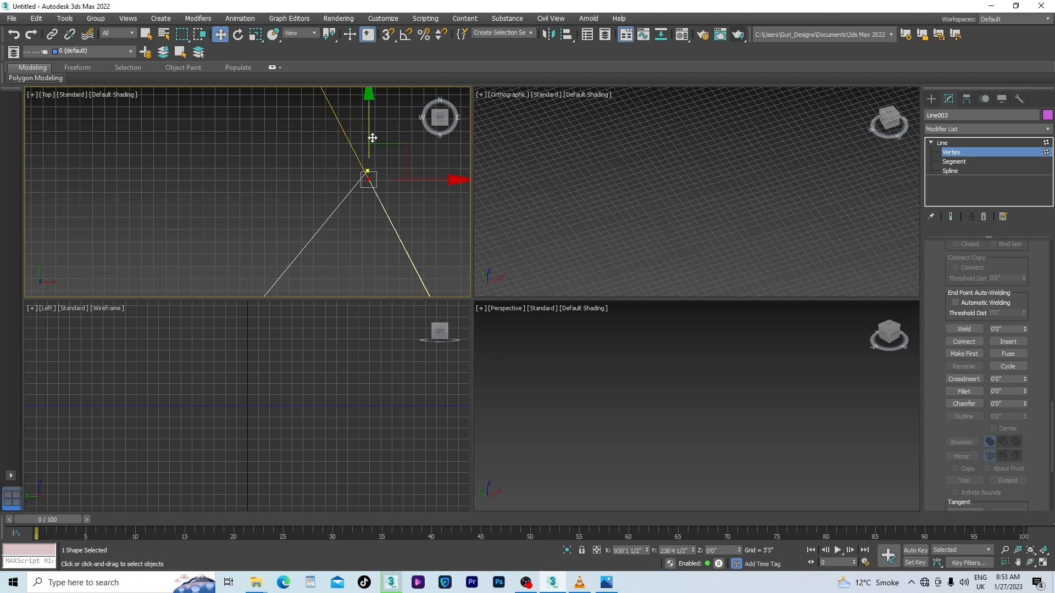
pyautogui.scroll(10, 369, 171)
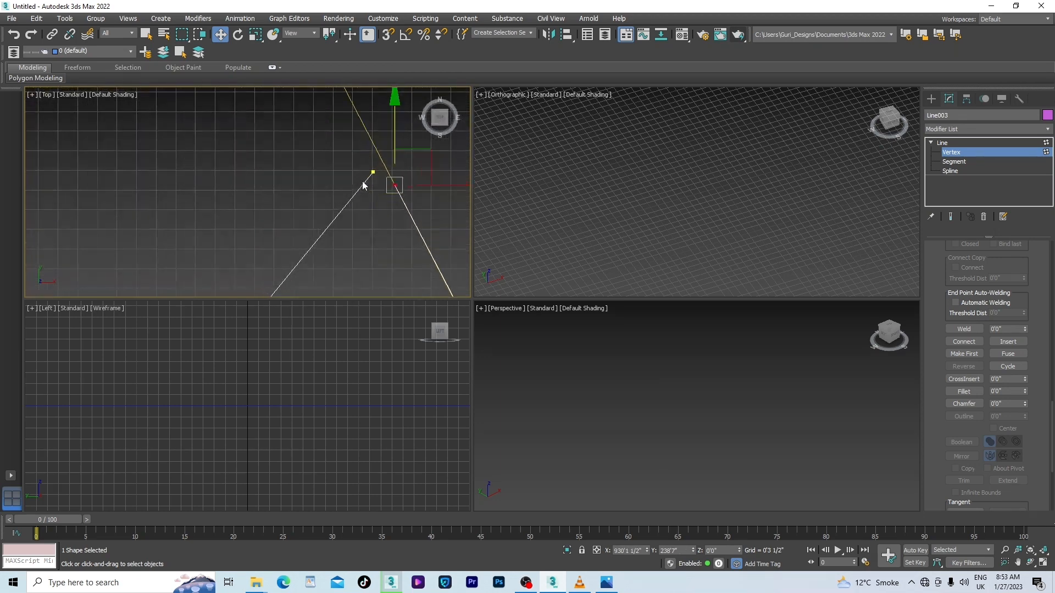
pyautogui.moveTo(437, 181); pyautogui.dragTo(388, 116)
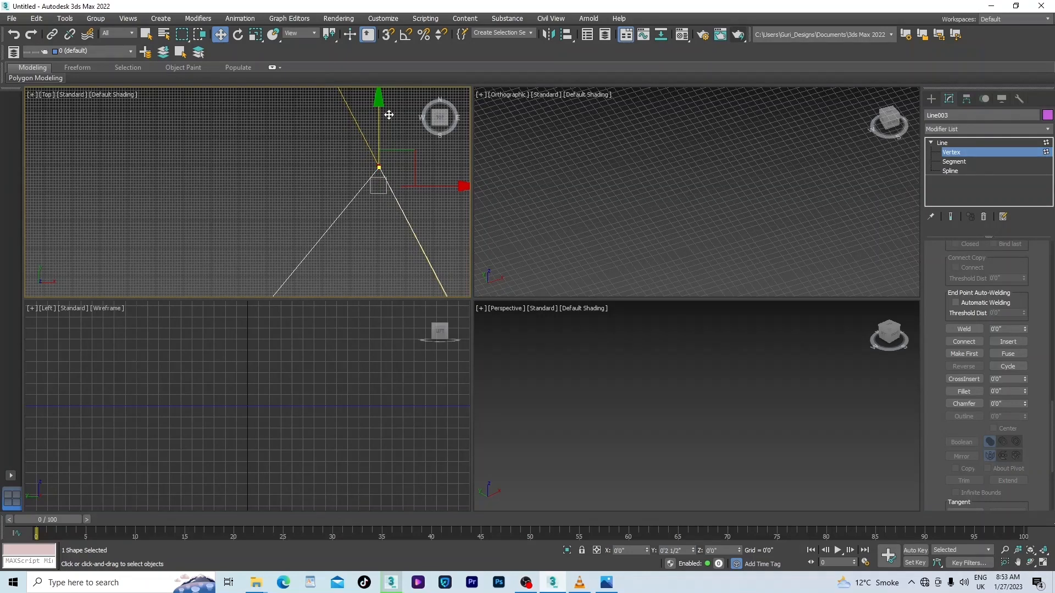
# Step: Select the two nearly coincident top vertices and try to weld them again
pyautogui.scroll(8, 383, 167)
pyautogui.moveTo(350, 113); pyautogui.dragTo(366, 127)
pyautogui.click(959, 331)
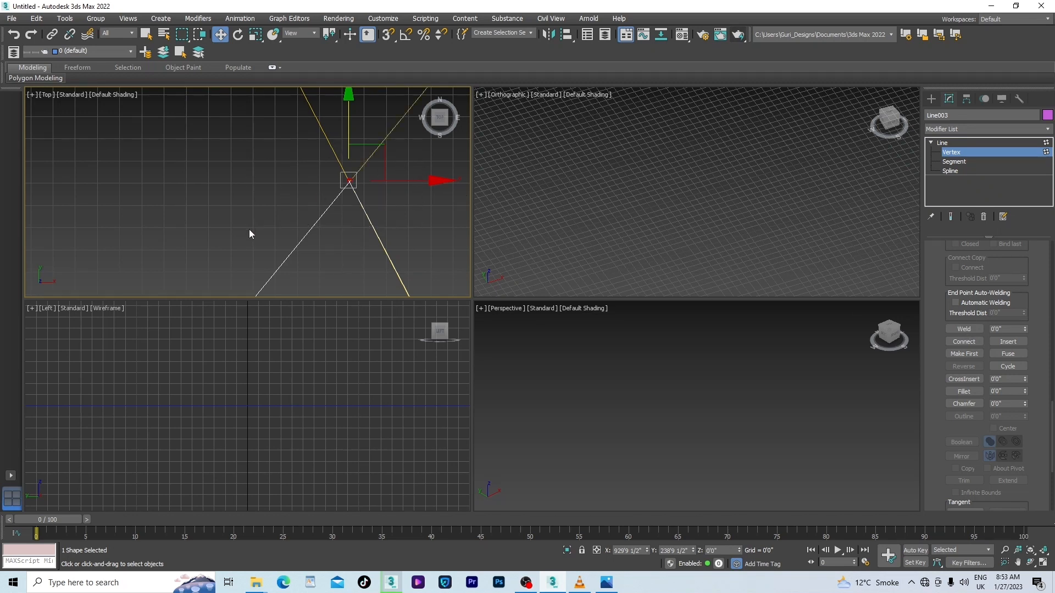
pyautogui.click(965, 329)
# Step: Reposition the two top vertices along X and Y until they nearly coincide
pyautogui.scroll(5, 352, 176)
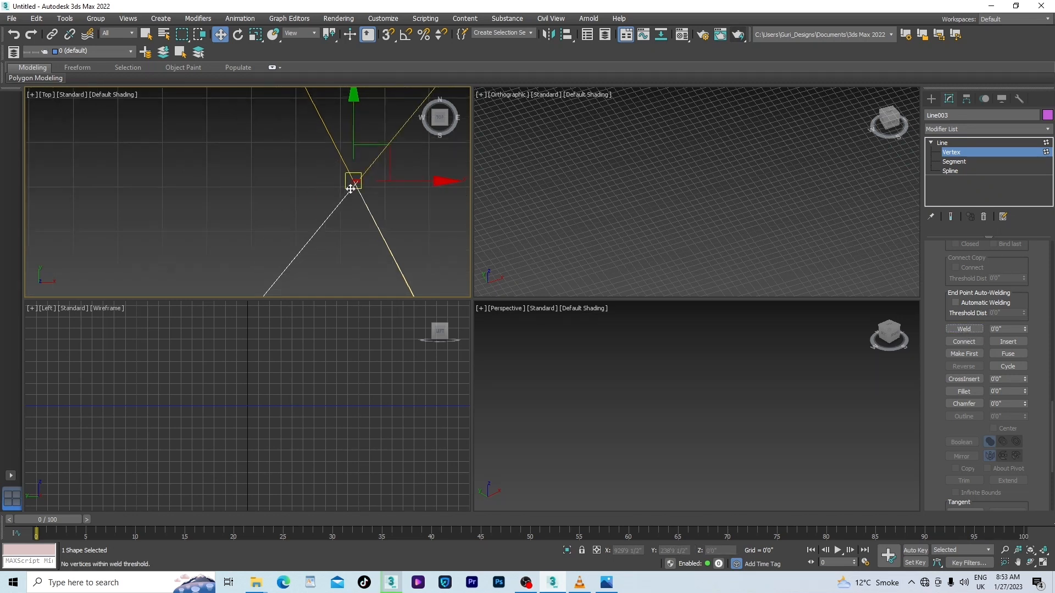
pyautogui.scroll(-5, 346, 218)
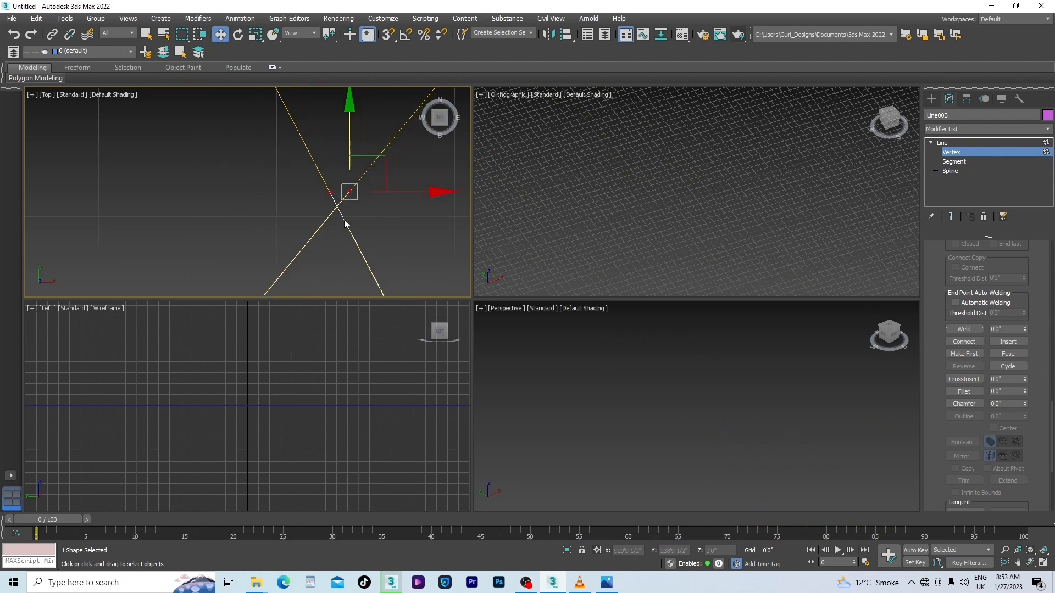
pyautogui.scroll(5, 354, 180)
pyautogui.moveTo(429, 216); pyautogui.dragTo(312, 250)
pyautogui.moveTo(376, 238); pyautogui.dragTo(355, 249)
pyautogui.scroll(5, 299, 245)
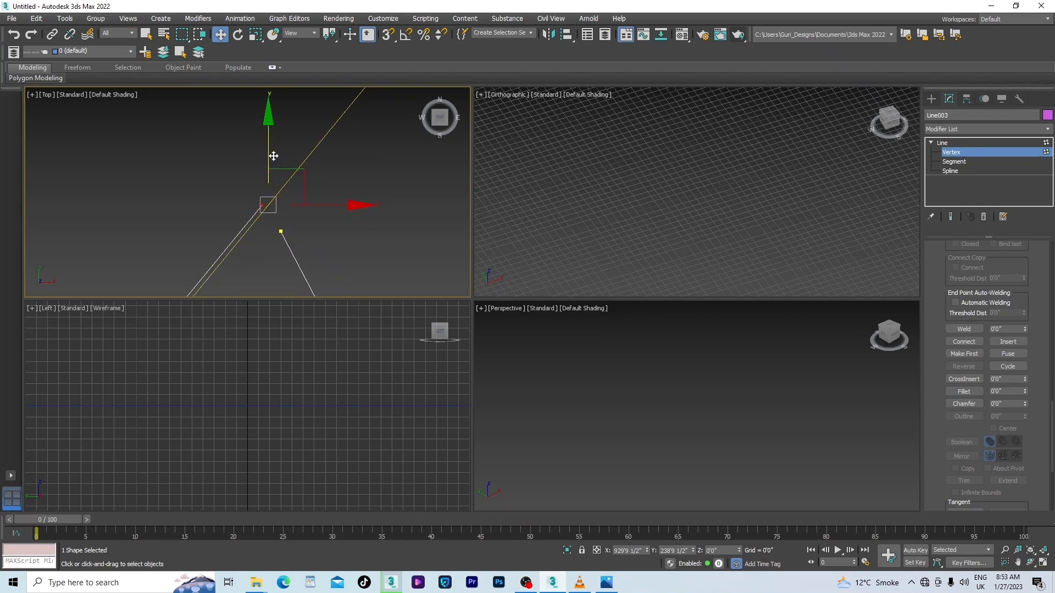
pyautogui.moveTo(271, 156); pyautogui.dragTo(334, 218)
pyautogui.scroll(5, 279, 246)
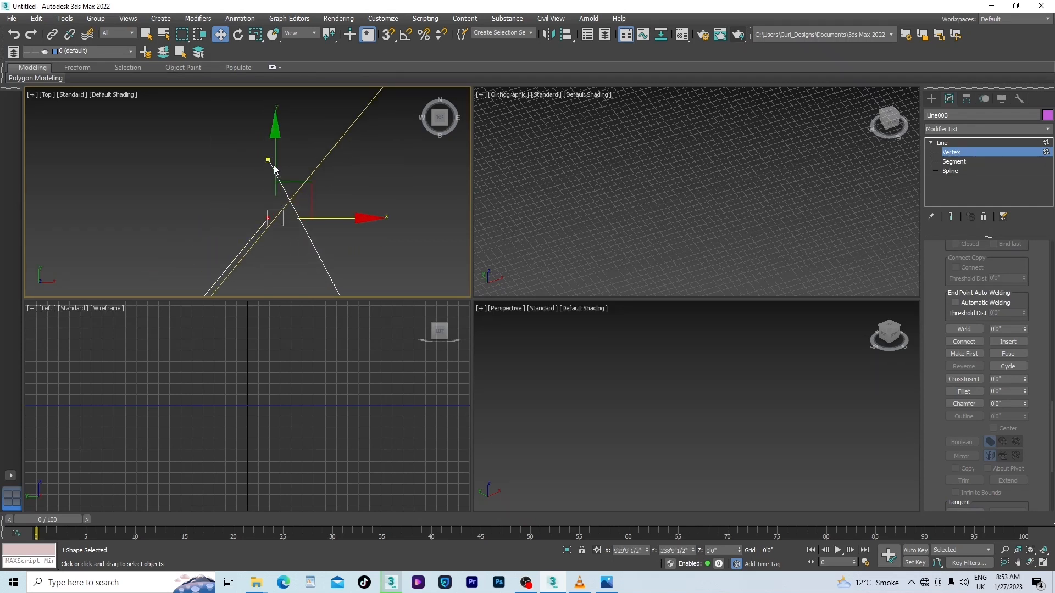
pyautogui.click(291, 157)
pyautogui.scroll(-5, 306, 172)
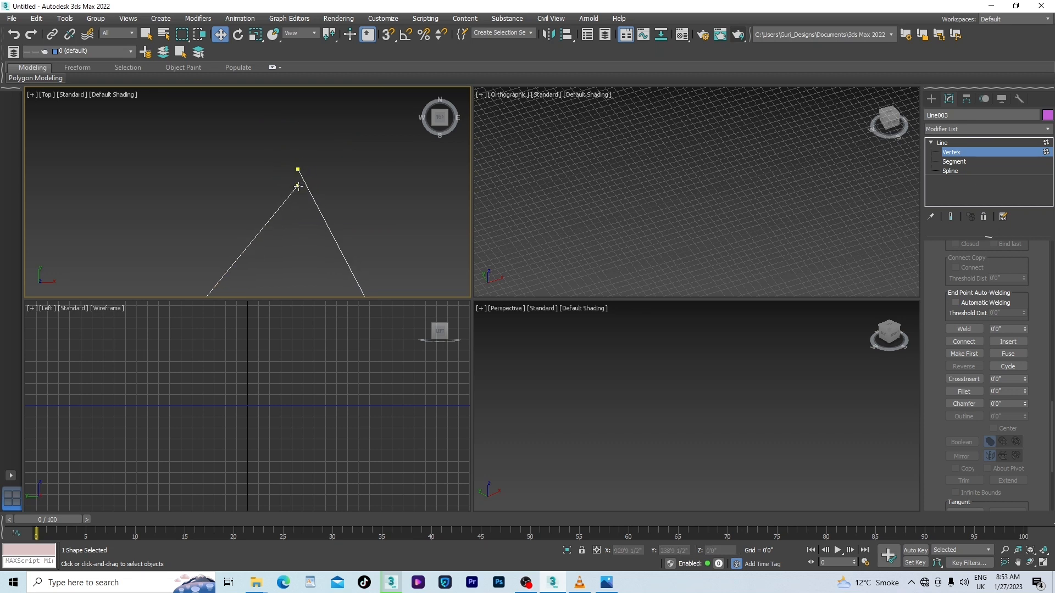
pyautogui.click(298, 187)
pyautogui.scroll(5, 300, 172)
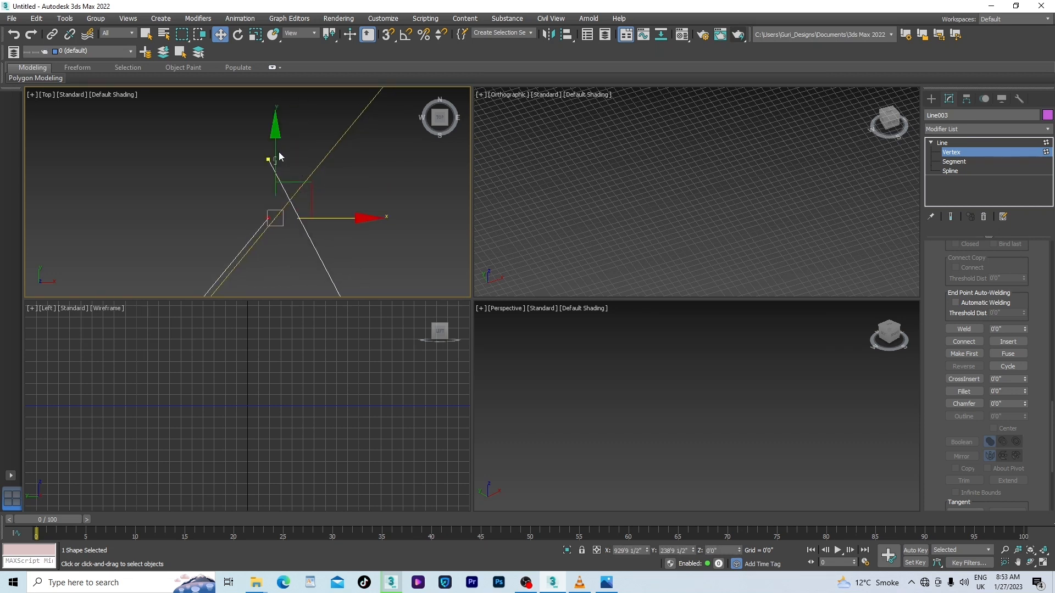
pyautogui.click(279, 152)
pyautogui.scroll(-5, 343, 188)
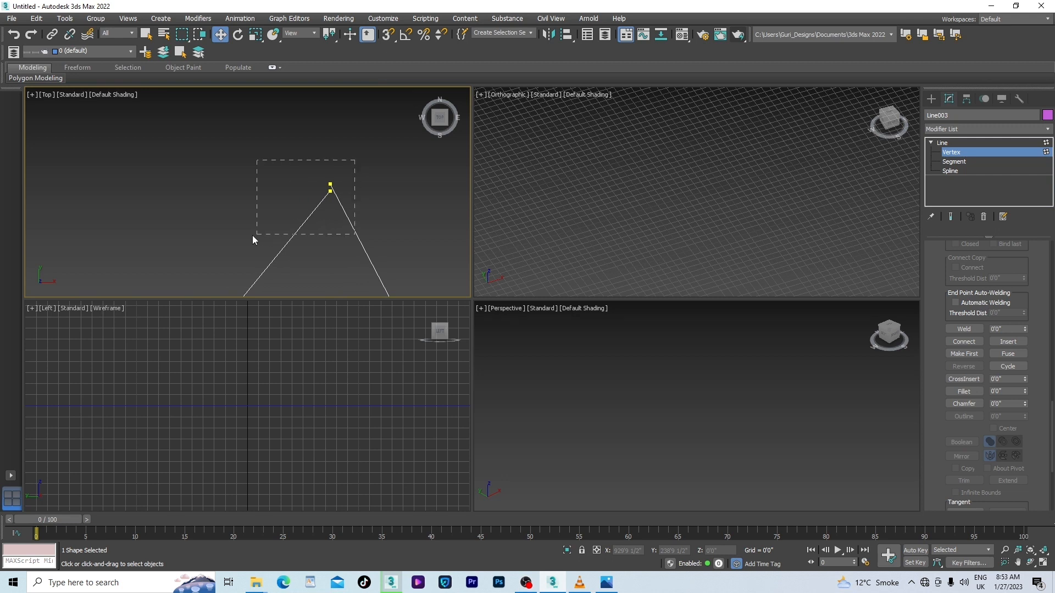
# Step: Fuse both selected top vertices at one point and weld them into a single vertex
pyautogui.moveTo(252, 236); pyautogui.dragTo(254, 236)
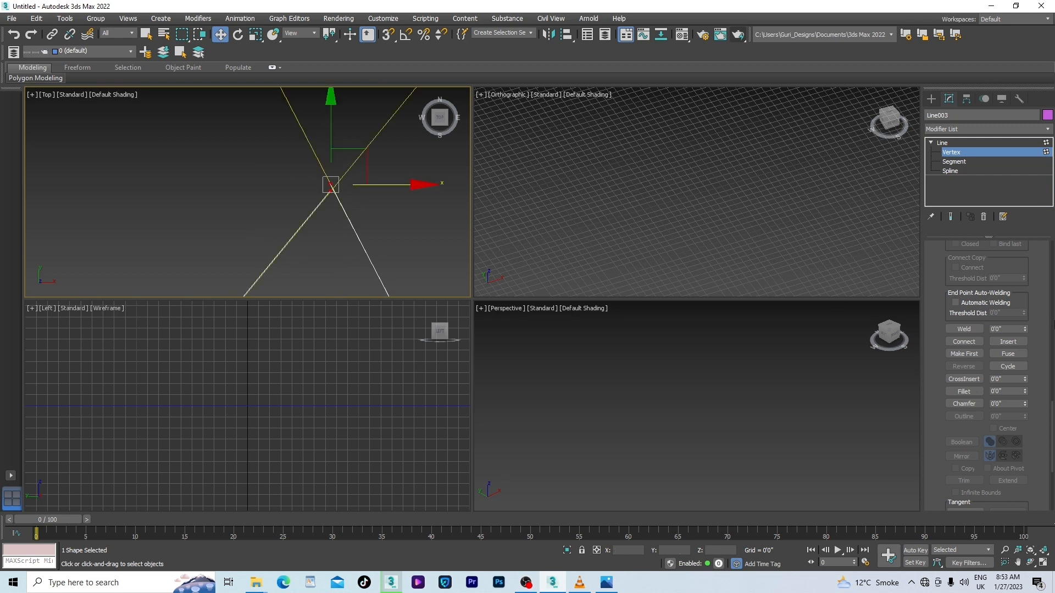
pyautogui.click(1004, 355)
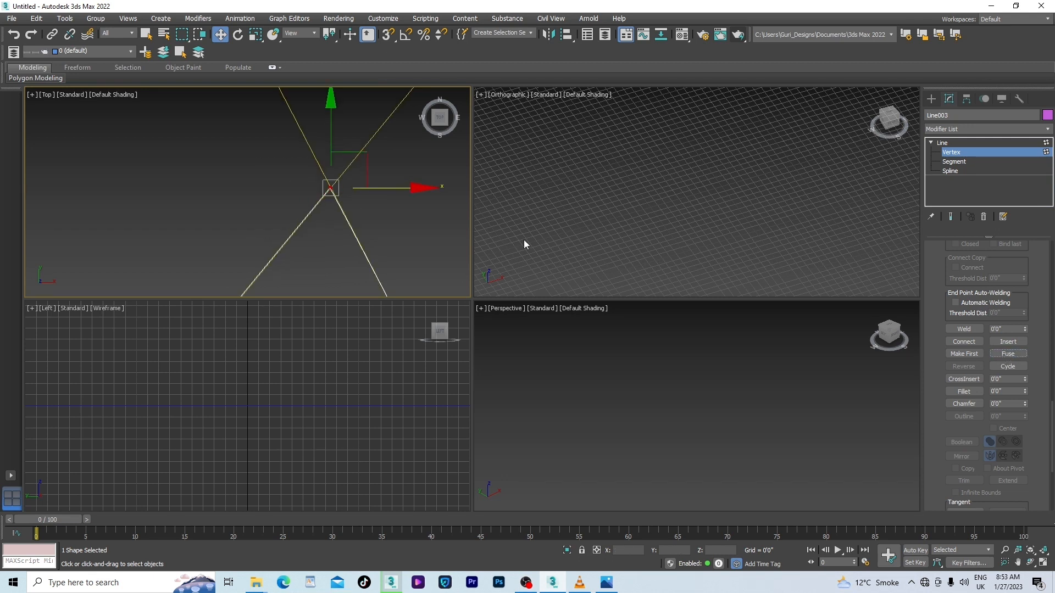
pyautogui.scroll(5, 321, 193)
pyautogui.moveTo(384, 247); pyautogui.dragTo(264, 182, button='middle')
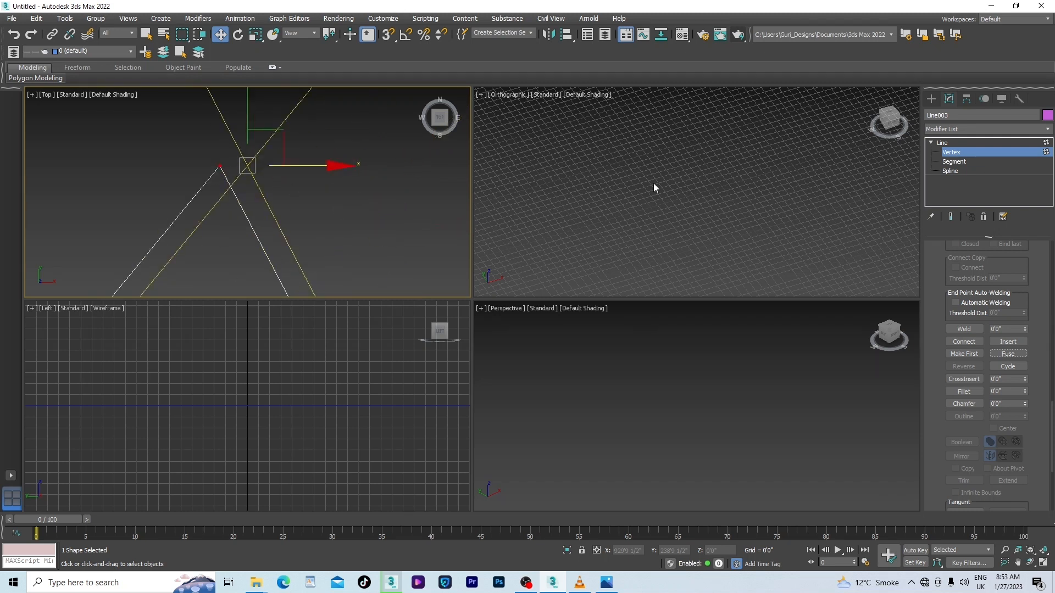
pyautogui.click(963, 328)
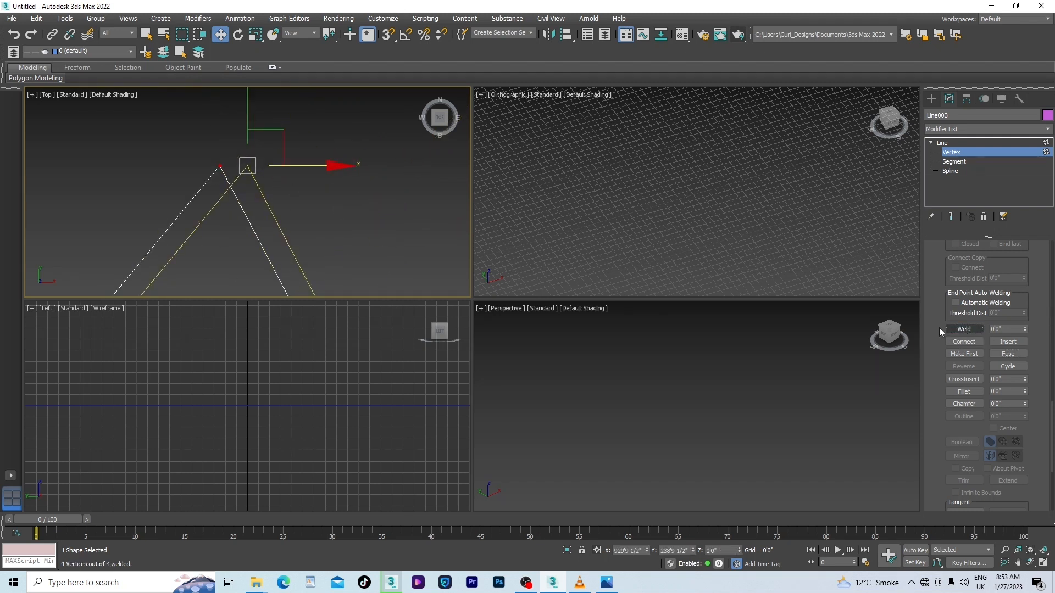
# Step: Leave the Vertex sub-object level and deselect the welded line shape
pyautogui.scroll(-5, 281, 187)
pyautogui.click(951, 154)
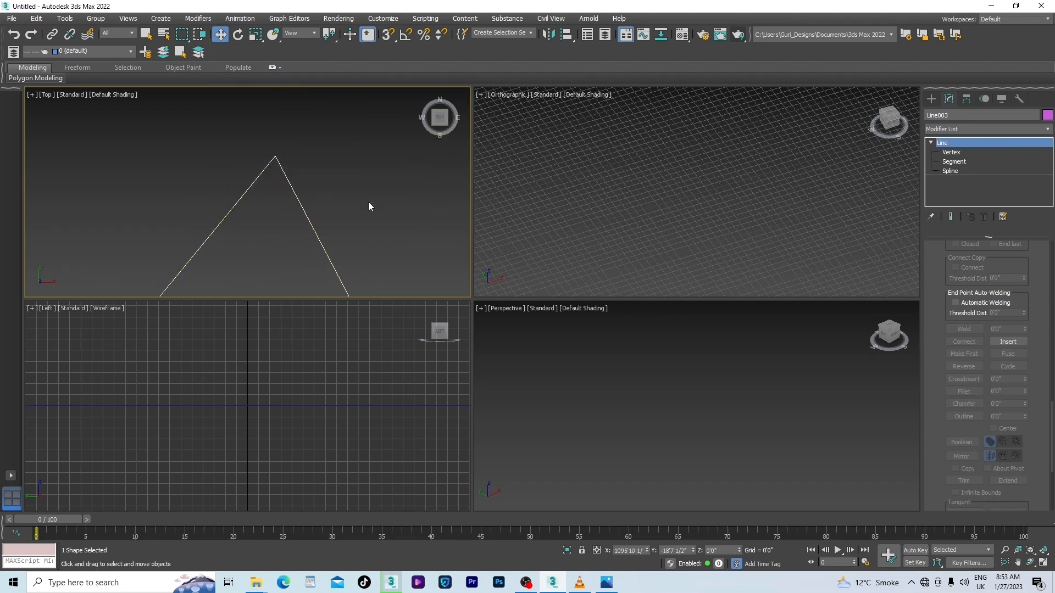
pyautogui.scroll(-3, 345, 179)
pyautogui.click(364, 199)
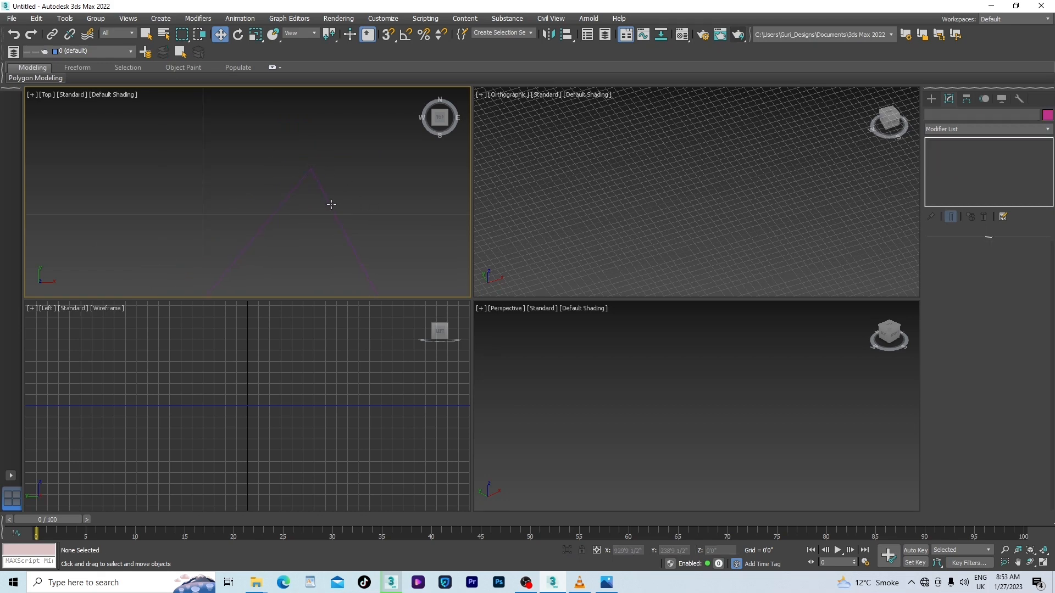
# Step: Select the purple triangular line shape in the Top view and move it along X toward the blue open shape
pyautogui.click(335, 205)
pyautogui.scroll(-20, 332, 206)
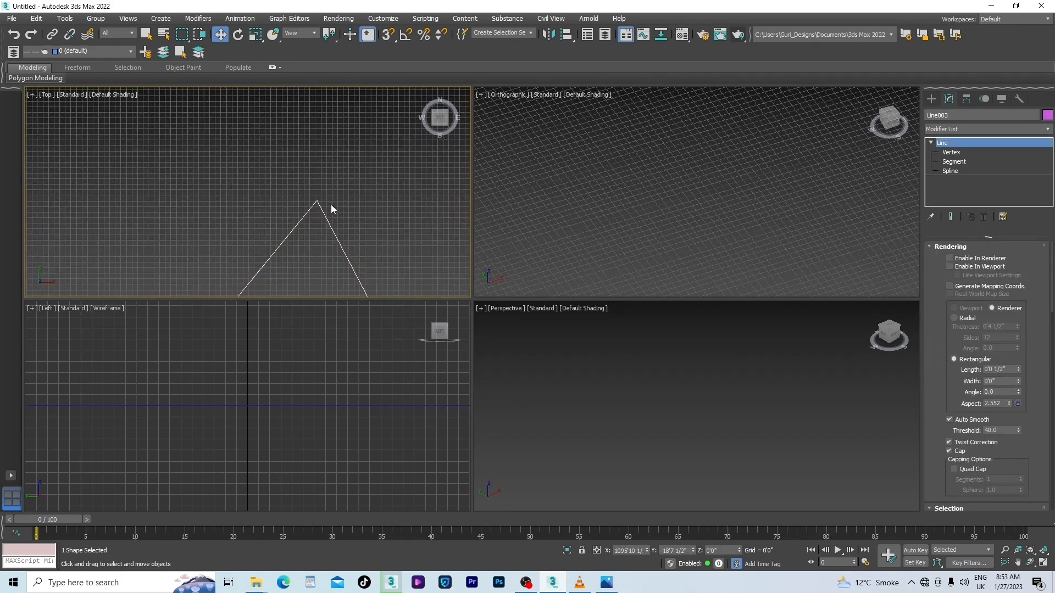
pyautogui.scroll(-4, 295, 207)
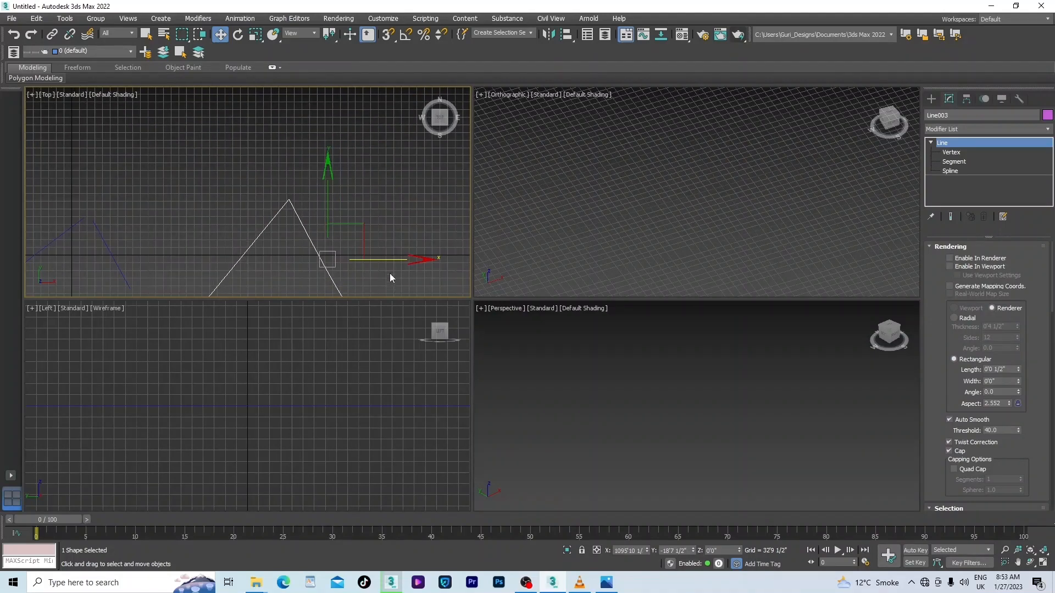
pyautogui.moveTo(380, 258)
pyautogui.mouseDown()
pyautogui.moveTo(322, 254)
pyautogui.moveTo(360, 260)
pyautogui.mouseUp()
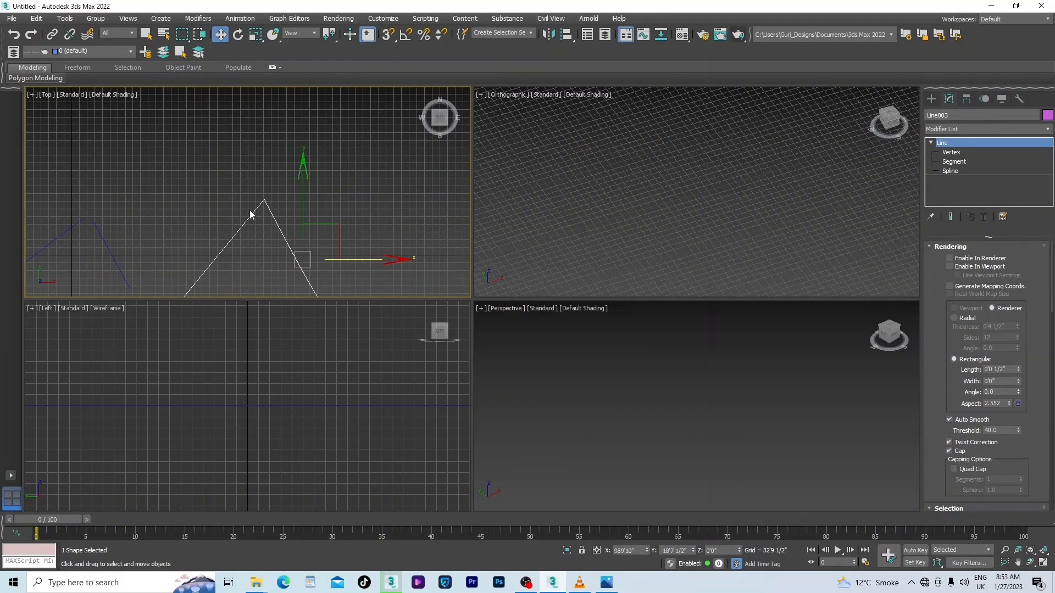
# Step: Select the blue editable spline with the open apex and select its two separate top vertices at the Vertex sub-object level
pyautogui.scroll(8, 250, 211)
pyautogui.scroll(-7, 340, 193)
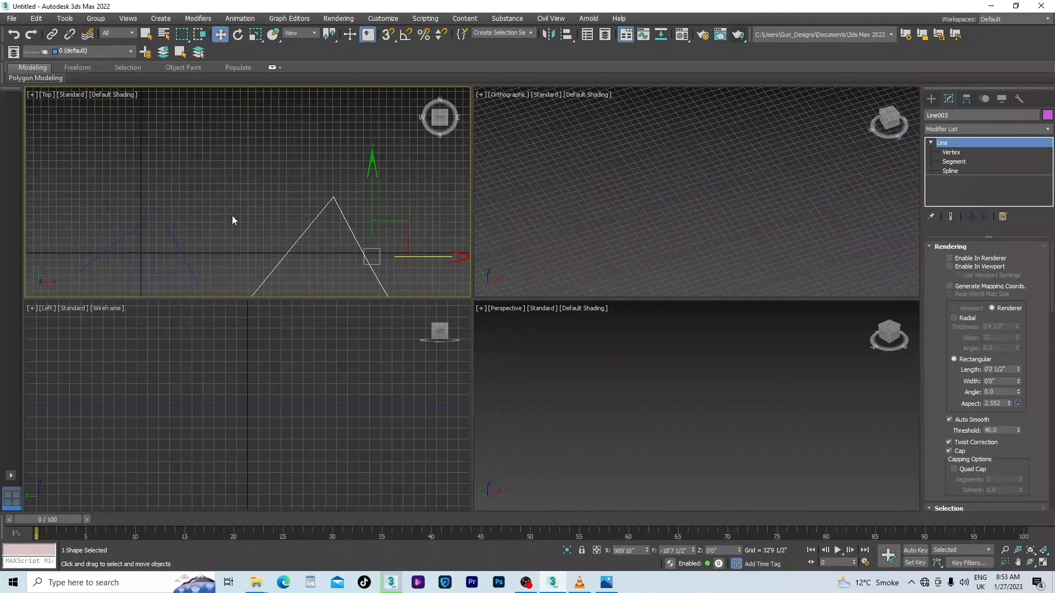
pyautogui.scroll(7, 208, 201)
pyautogui.click(265, 191)
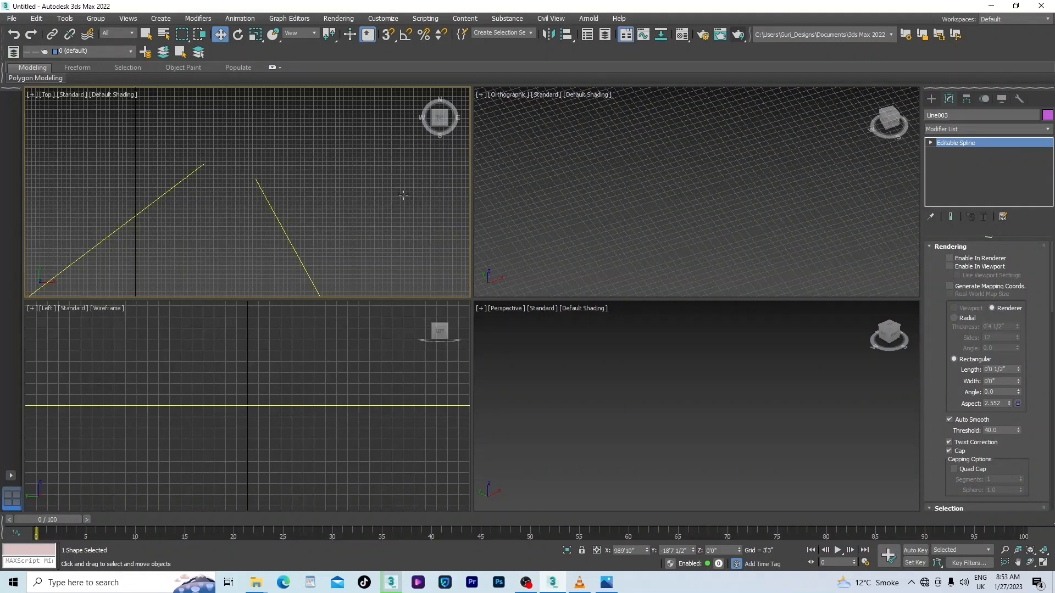
pyautogui.click(932, 142)
pyautogui.click(947, 154)
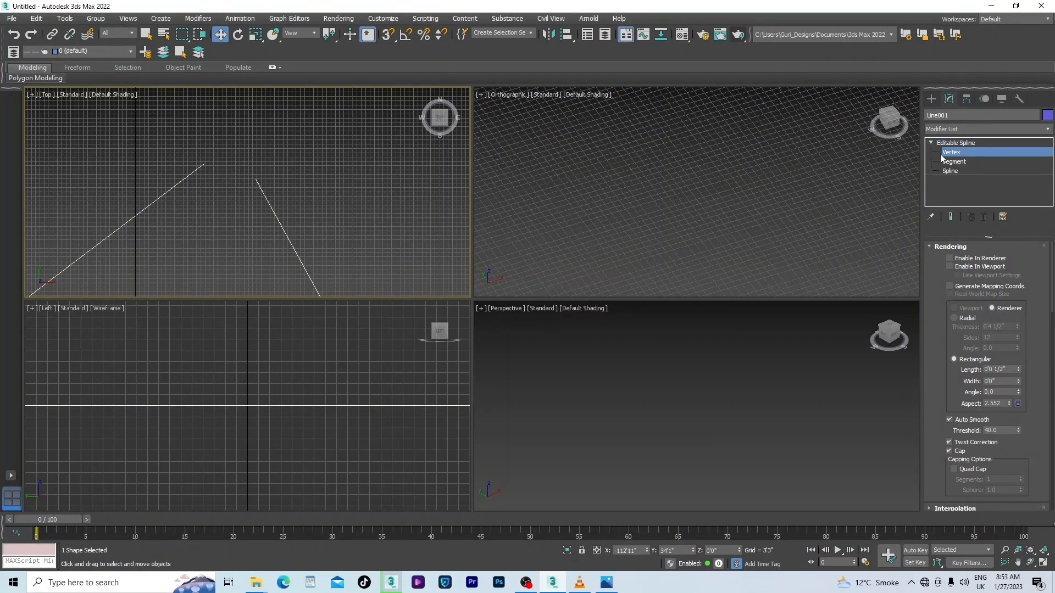
pyautogui.moveTo(302, 139); pyautogui.dragTo(99, 232)
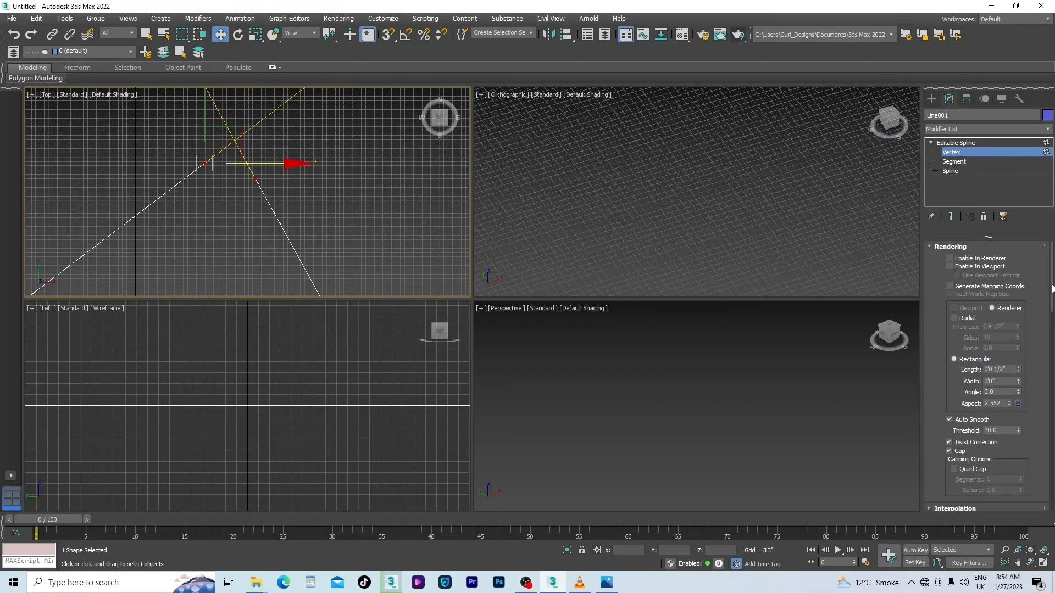
# Step: Fuse the two selected top vertices at one point and weld them into a single apex vertex
pyautogui.moveTo(1052, 287); pyautogui.dragTo(1053, 423)
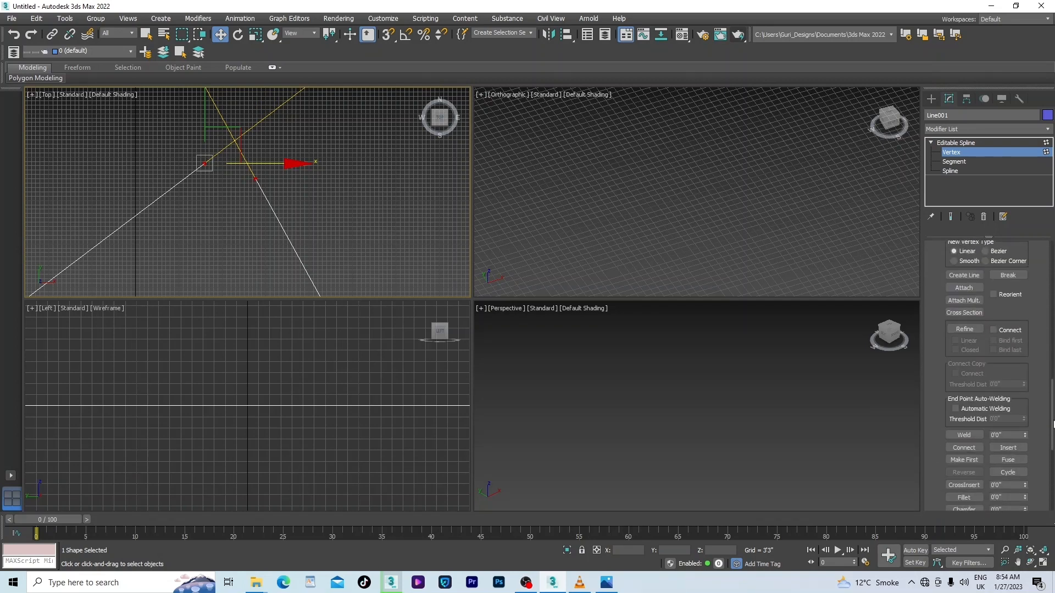
pyautogui.click(1009, 461)
pyautogui.scroll(3, 220, 130)
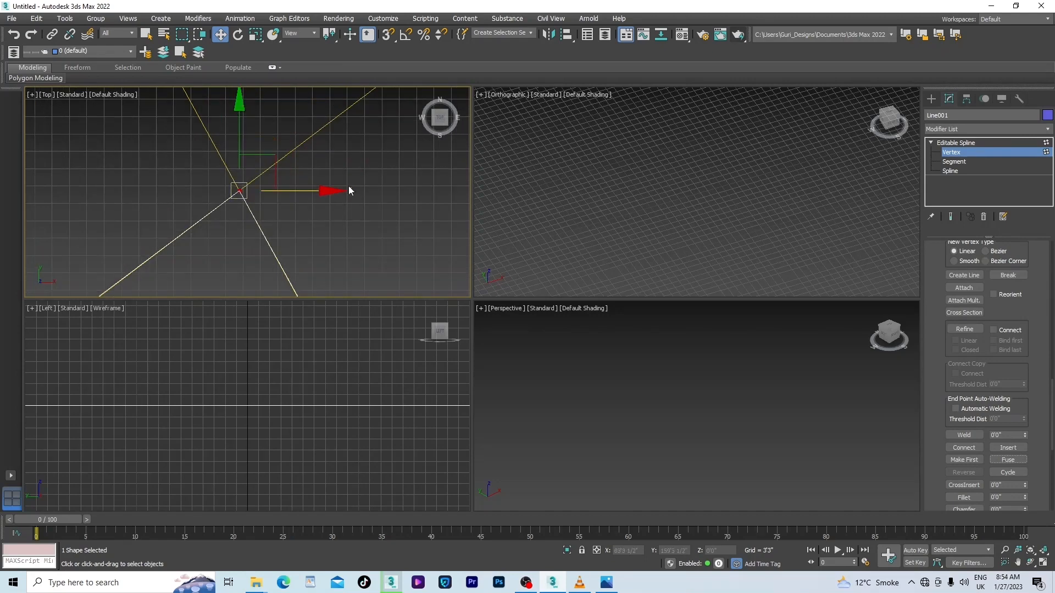
pyautogui.click(965, 435)
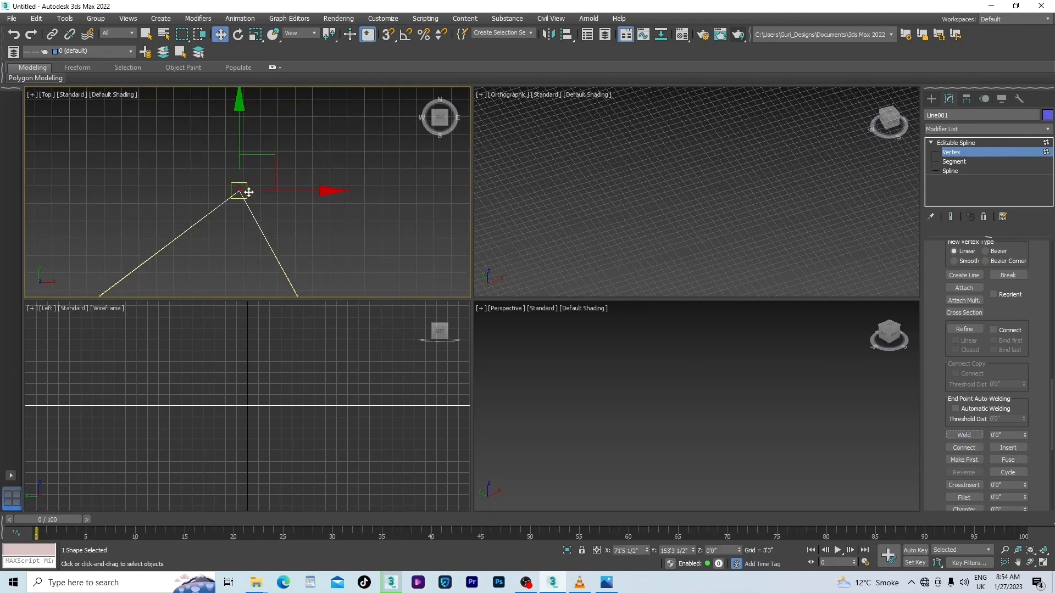
pyautogui.scroll(-8, 276, 184)
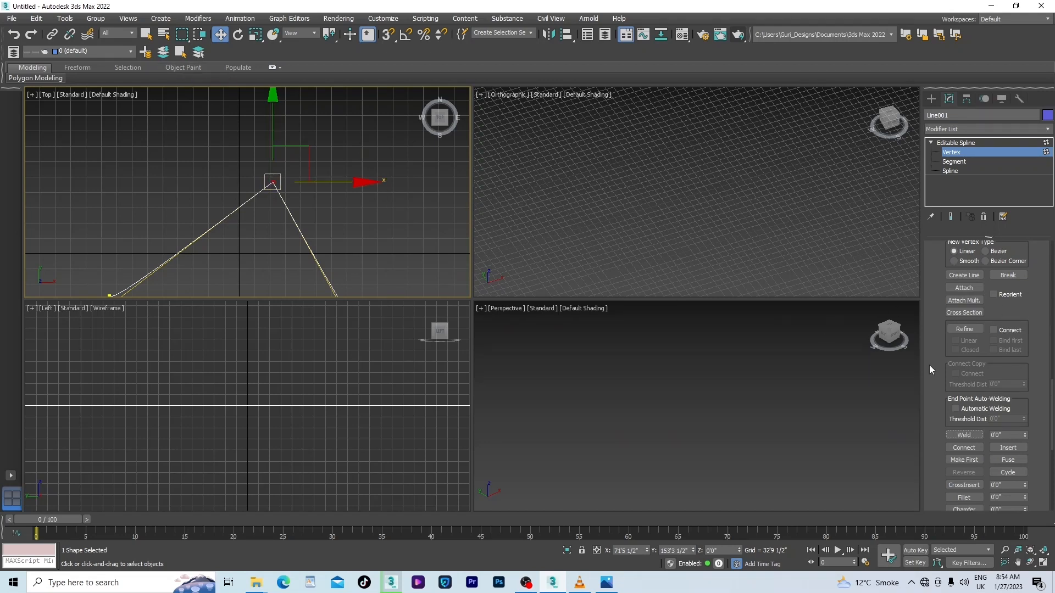
# Step: Try the Insert tool at the welded apex of the blue spline and cancel the insertion
pyautogui.click(1009, 448)
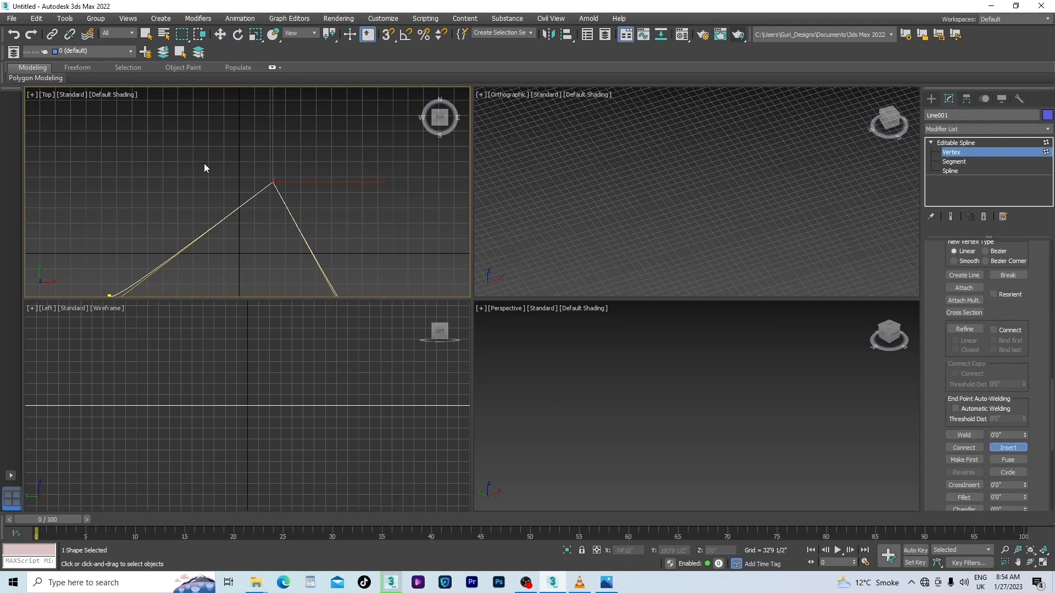
pyautogui.click(273, 182)
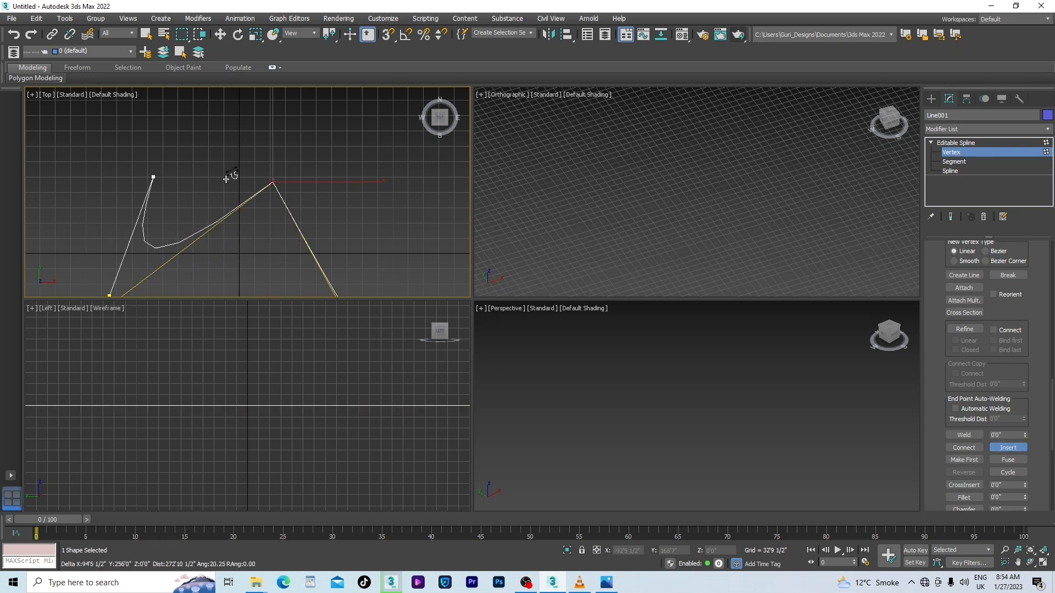
pyautogui.rightClick(307, 215)
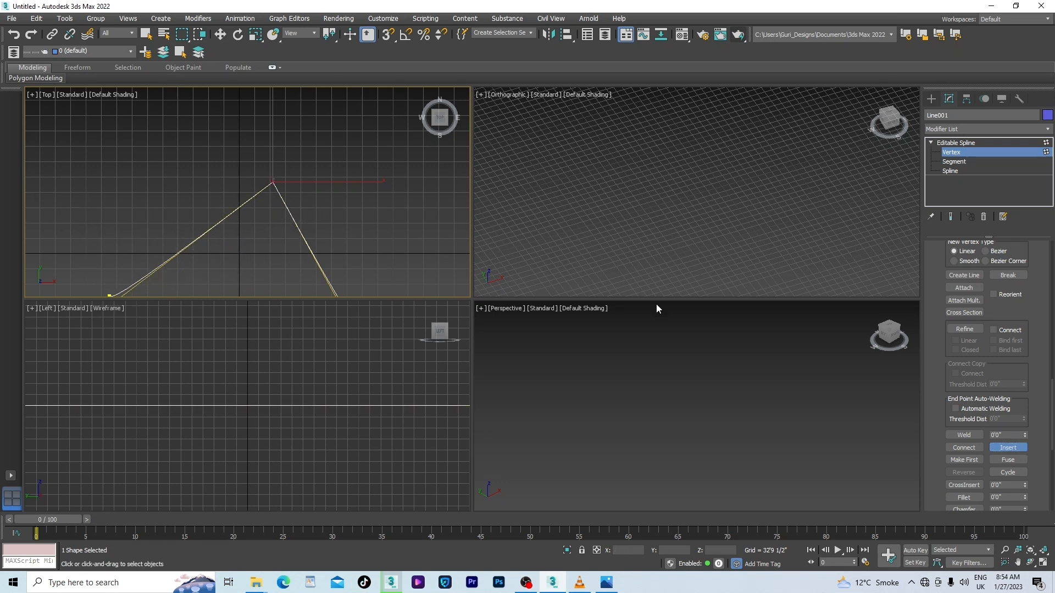
# Step: Activate Connect for the blue spline, inspect its two lower end vertices, and turn Connect off
pyautogui.click(974, 448)
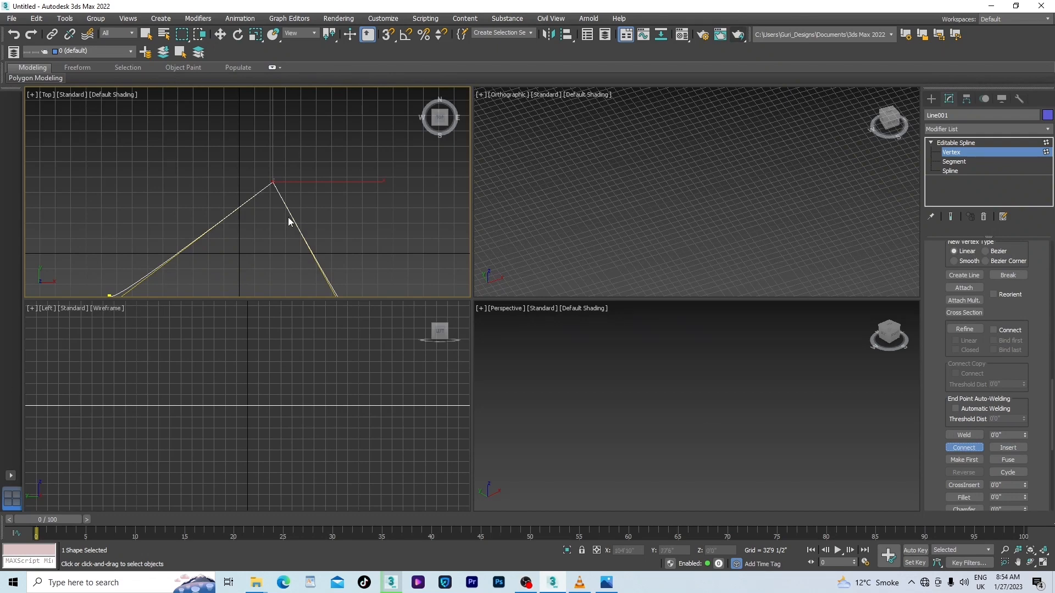
pyautogui.scroll(-7, 292, 213)
pyautogui.scroll(14, 308, 233)
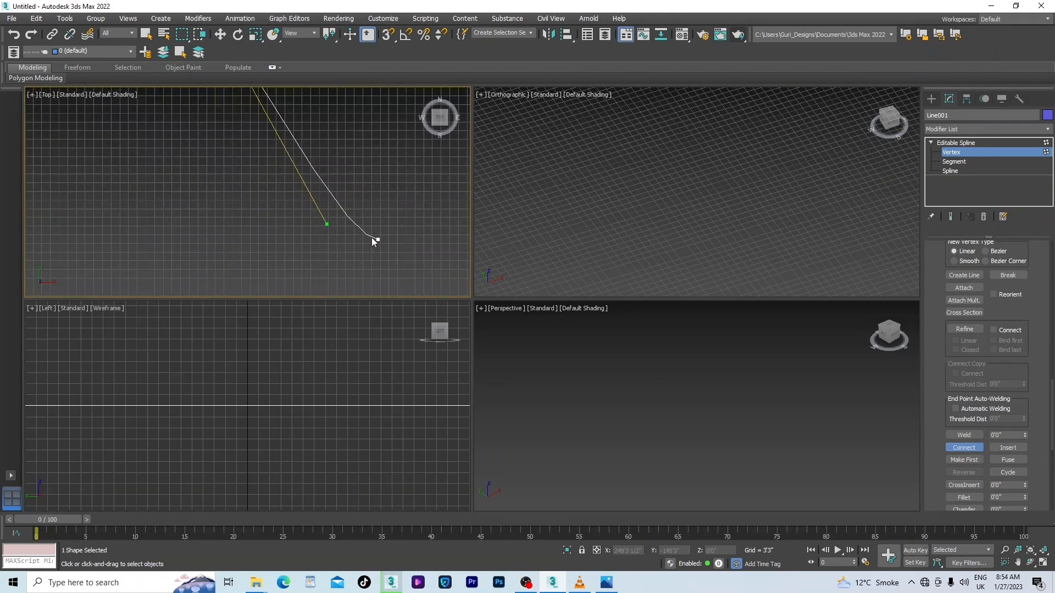
pyautogui.scroll(-8, 292, 250)
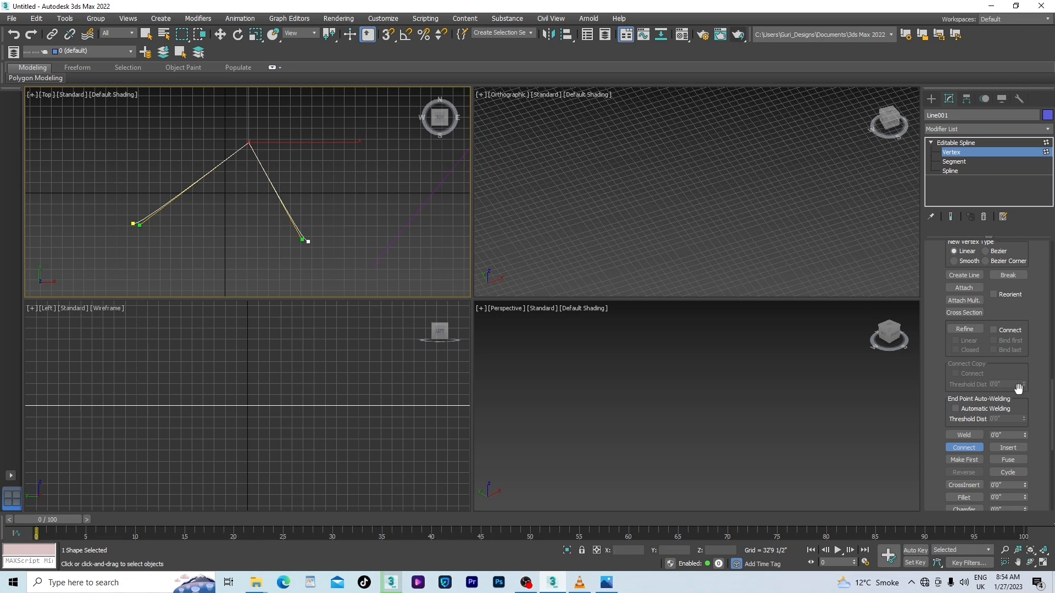
pyautogui.click(964, 448)
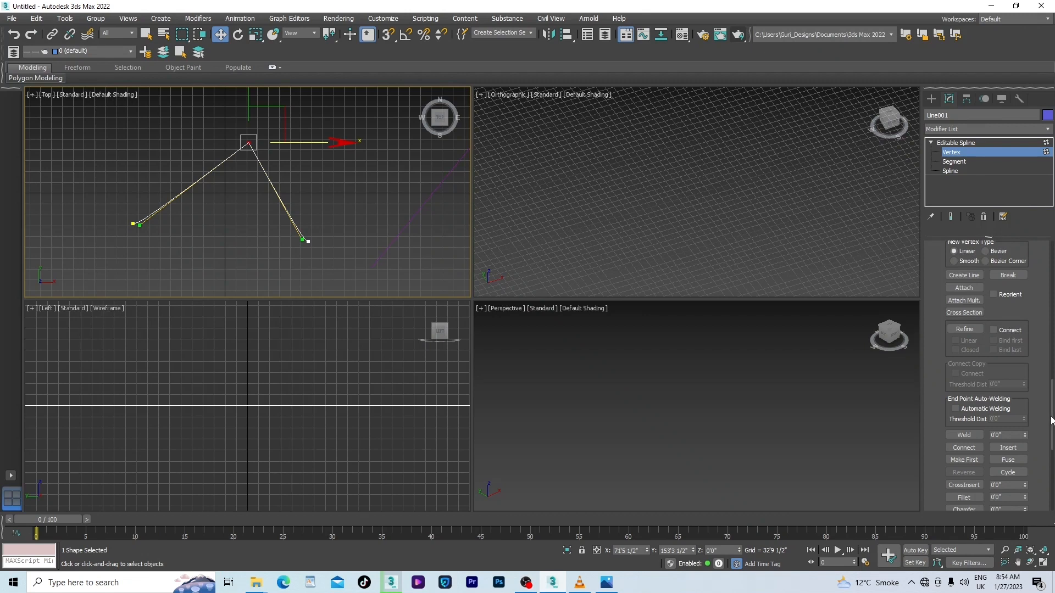
# Step: Select the blue spline's apex vertex and round it with Fillet
pyautogui.scroll(-3, 1051, 421)
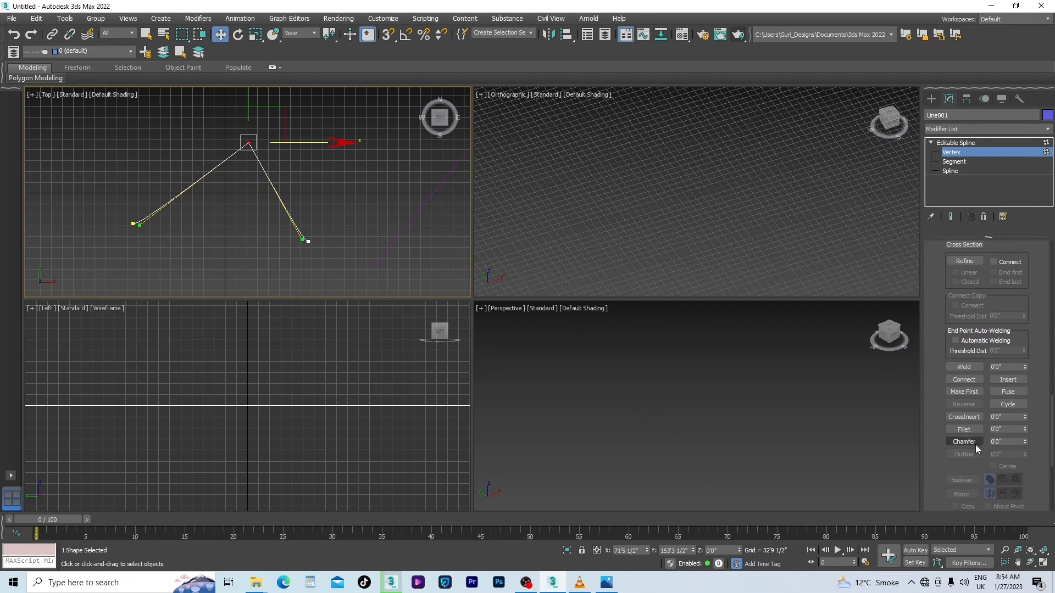
pyautogui.click(339, 194)
pyautogui.moveTo(300, 117); pyautogui.dragTo(169, 158)
pyautogui.moveTo(1026, 429); pyautogui.dragTo(1008, 292)
# Step: Select both vertices of the rounded apex and chamfer them by about 1'3 1/2"
pyautogui.scroll(8, 258, 146)
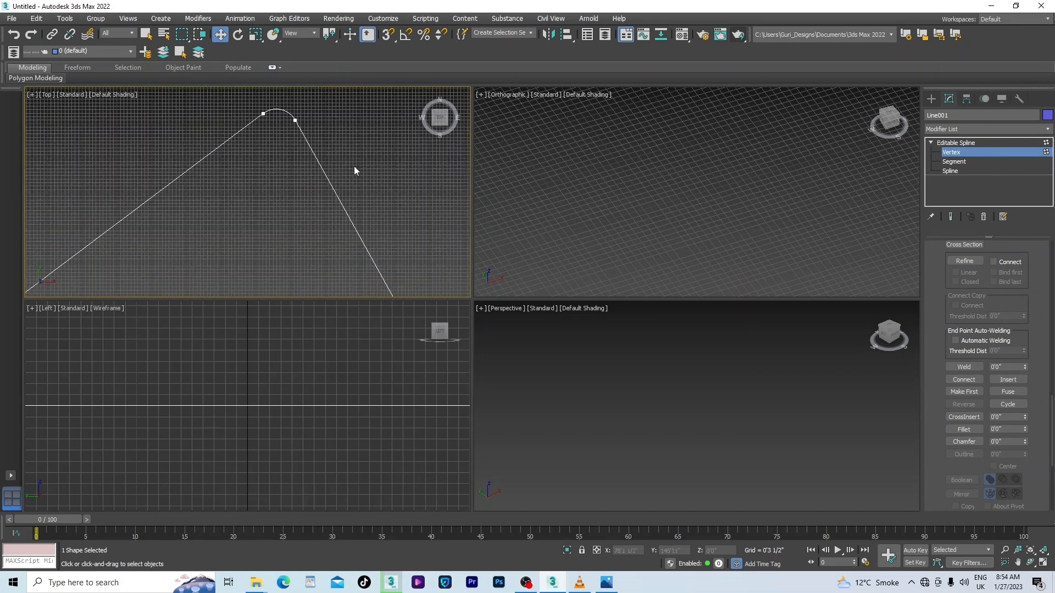
pyautogui.moveTo(354, 149); pyautogui.dragTo(356, 236, button='middle')
pyautogui.moveTo(357, 237); pyautogui.dragTo(147, 156)
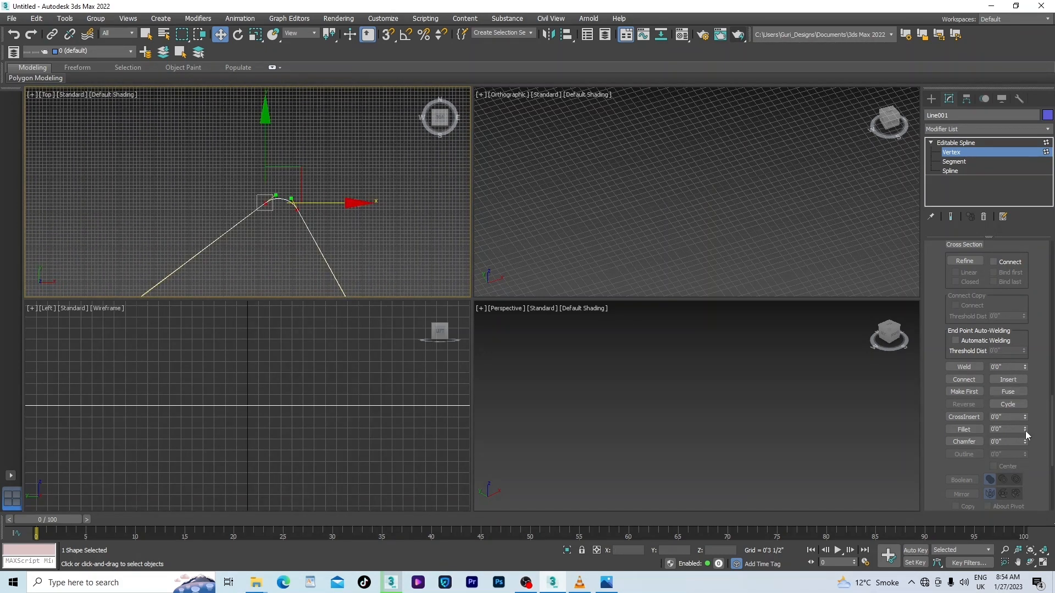
pyautogui.moveTo(1025, 430); pyautogui.dragTo(769, 224)
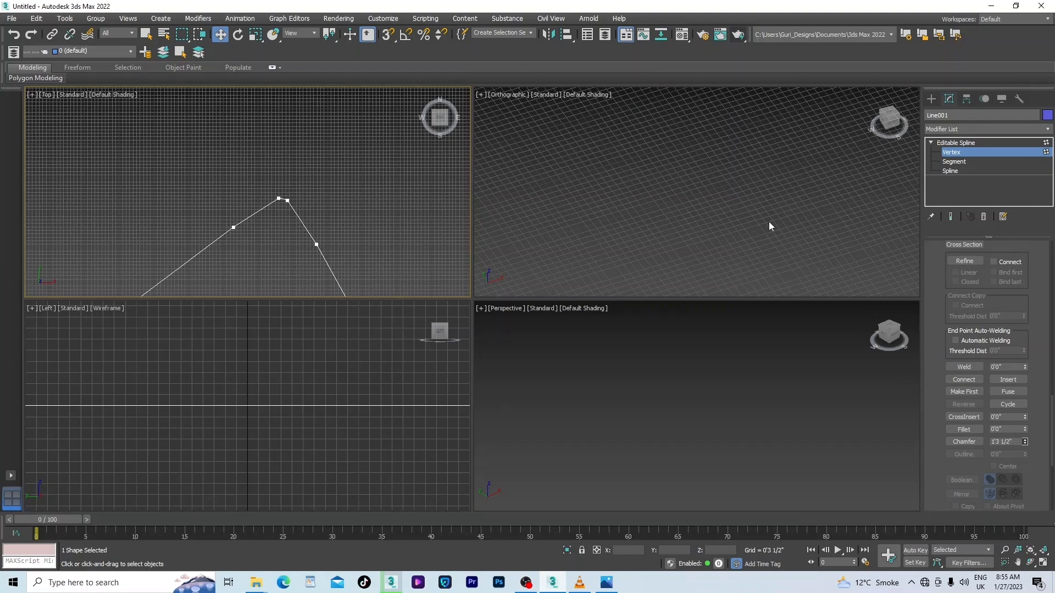
# Step: Leave the blue spline's Vertex level, select the purple triangular line, and enter its Vertex sub-object level
pyautogui.scroll(-3, 259, 244)
pyautogui.scroll(-8, 260, 244)
pyautogui.scroll(8, 327, 204)
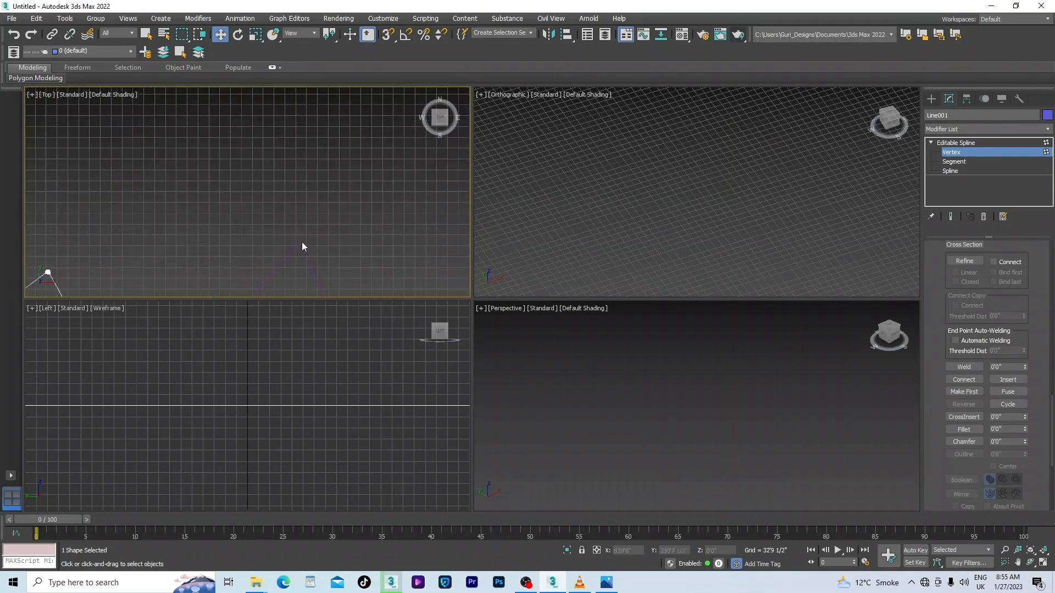
pyautogui.click(965, 154)
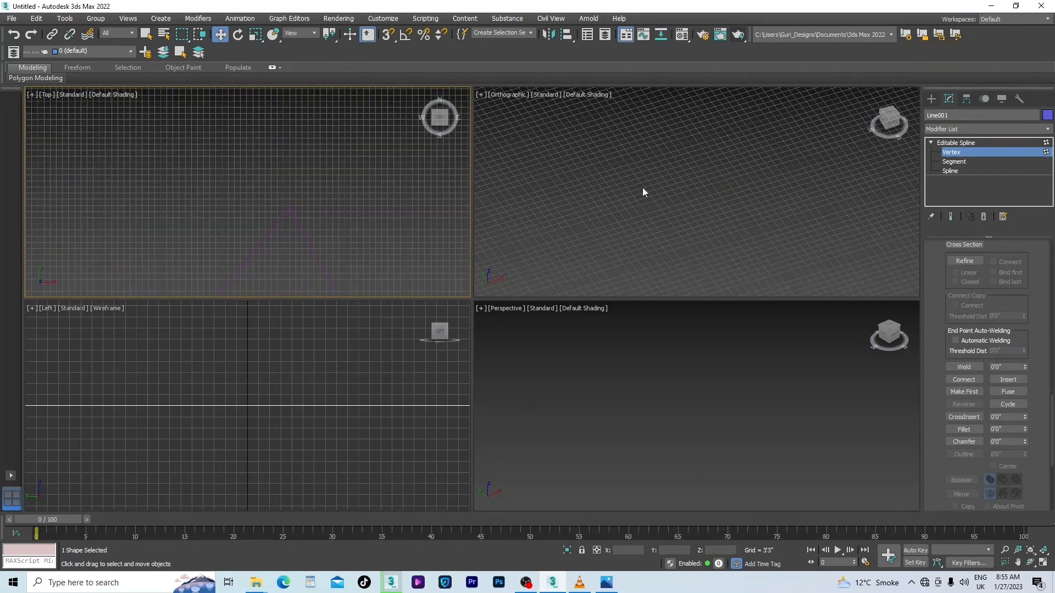
pyautogui.click(306, 235)
pyautogui.click(951, 152)
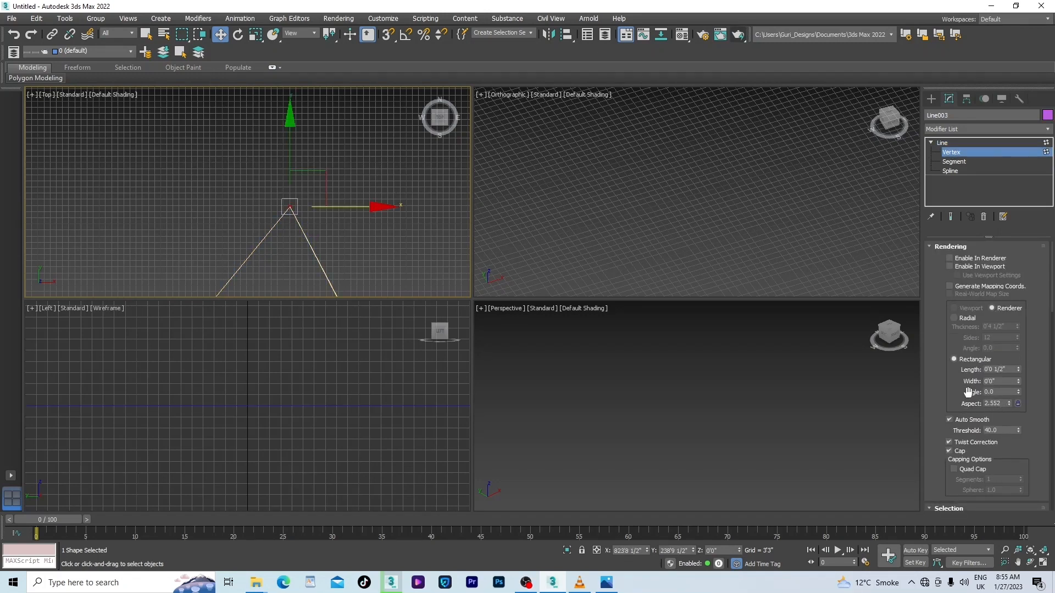
# Step: Try chamfering the top vertex of the purple triangular line, and undo the chamfer
pyautogui.moveTo(1052, 323); pyautogui.dragTo(989, 80)
pyautogui.scroll(8, 286, 214)
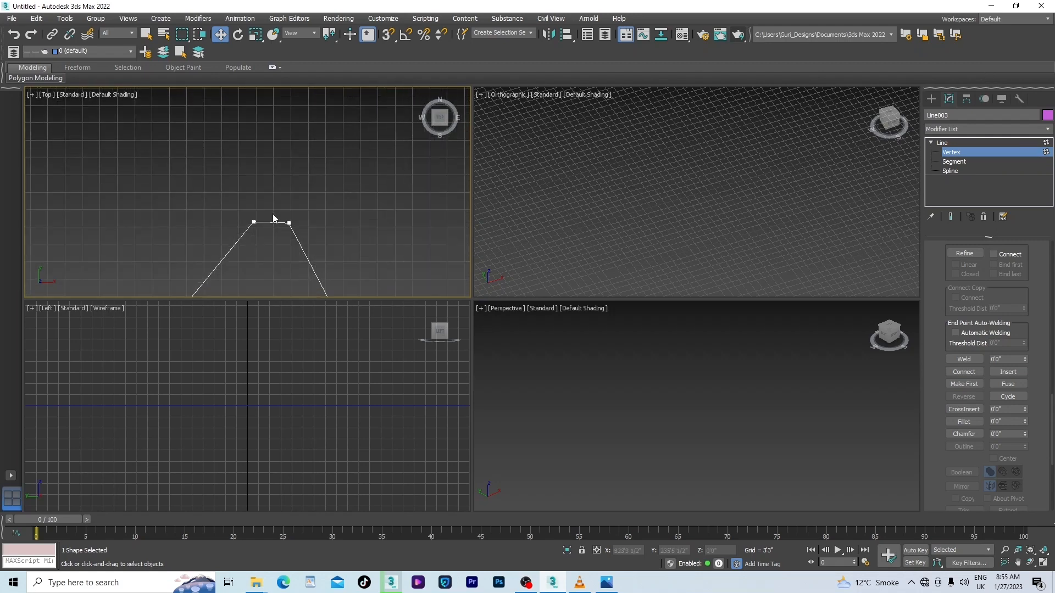
pyautogui.hotkey('ctrl', 'z')
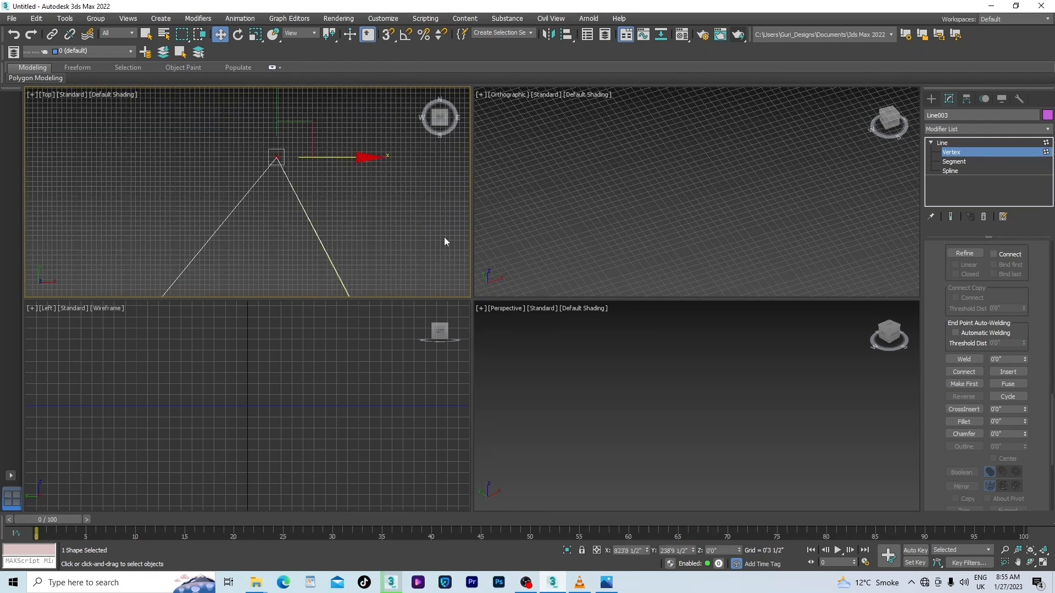
# Step: Try a fillet and another chamfer on the purple line's top vertex, undoing each one
pyautogui.moveTo(1027, 422); pyautogui.dragTo(989, 185)
pyautogui.hotkey('ctrl', 'z')
pyautogui.moveTo(1025, 435); pyautogui.dragTo(1014, 194)
pyautogui.hotkey('ctrl', 'z')
# Step: Look through the remaining Geometry options for the purple line's vertices and leave the Vertex sub-object level
pyautogui.moveTo(1052, 427); pyautogui.dragTo(1054, 467)
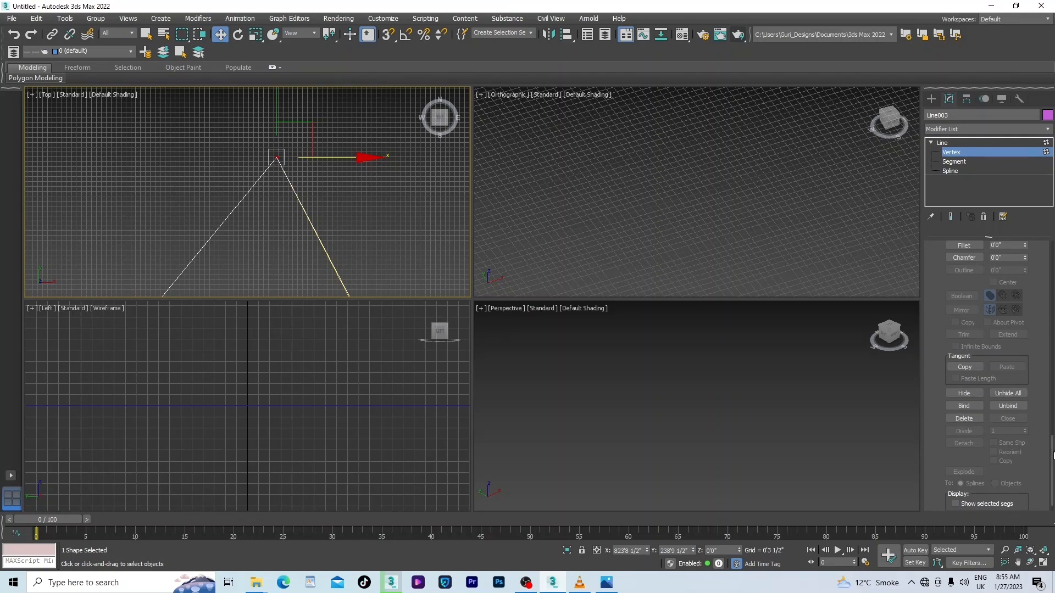
pyautogui.moveTo(1054, 467); pyautogui.dragTo(1052, 384)
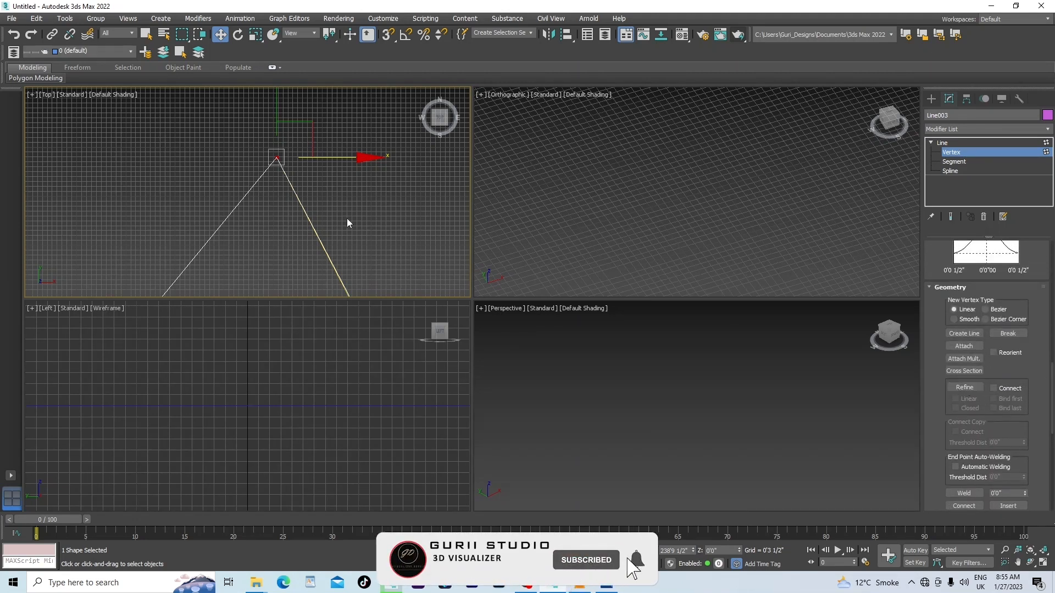
pyautogui.click(945, 154)
pyautogui.scroll(-8, 327, 156)
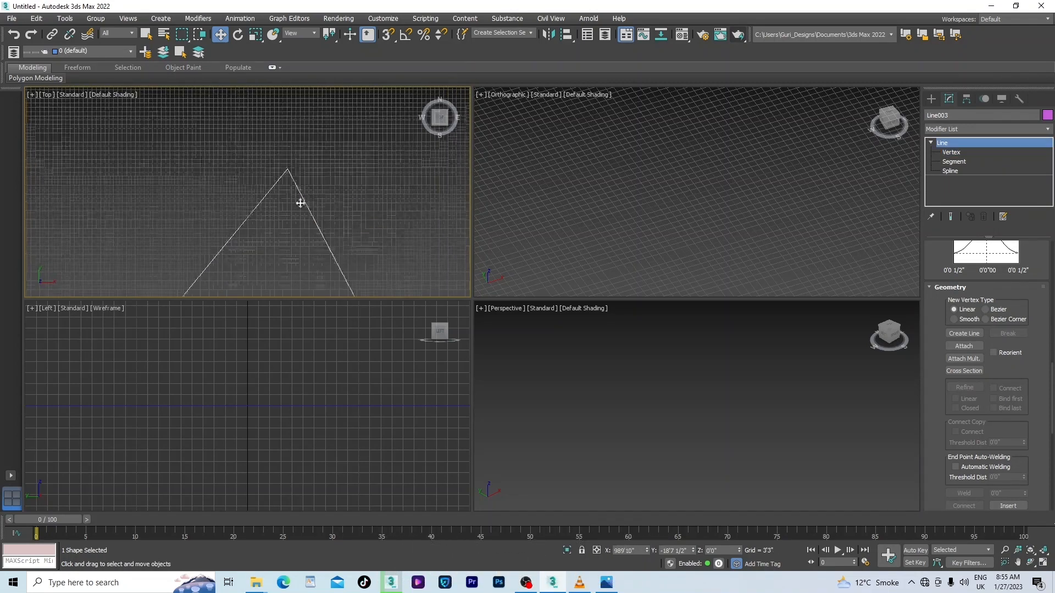
pyautogui.scroll(2, 308, 206)
pyautogui.moveTo(351, 224); pyautogui.dragTo(274, 206, button='middle')
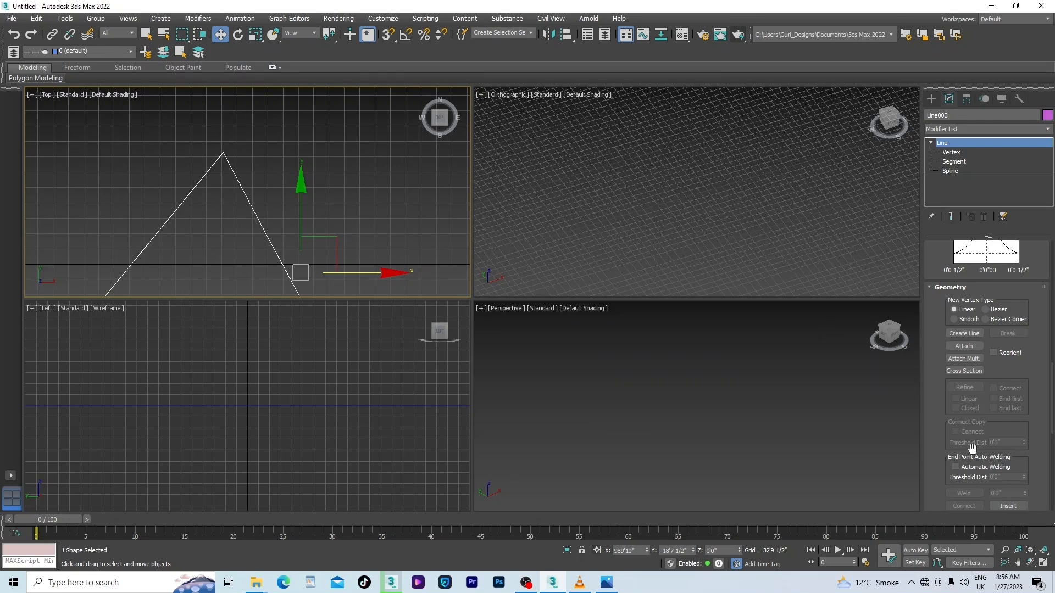
pyautogui.moveTo(1053, 413); pyautogui.dragTo(1053, 291)
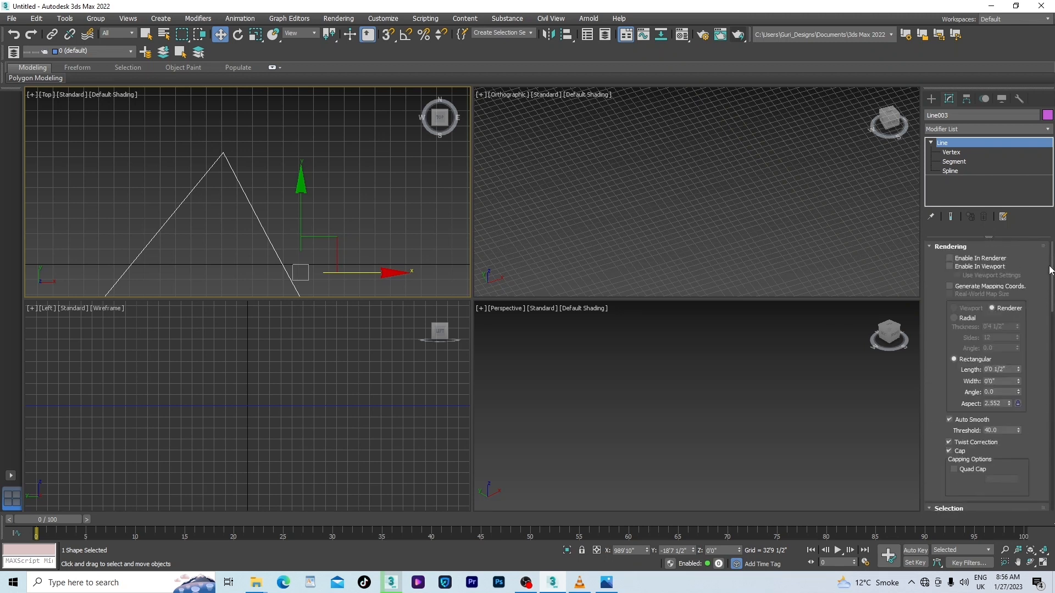
# Step: Enter the purple triangular line's Vertex level and use Refine to add a vertex on its right-hand sloping side
pyautogui.click(948, 152)
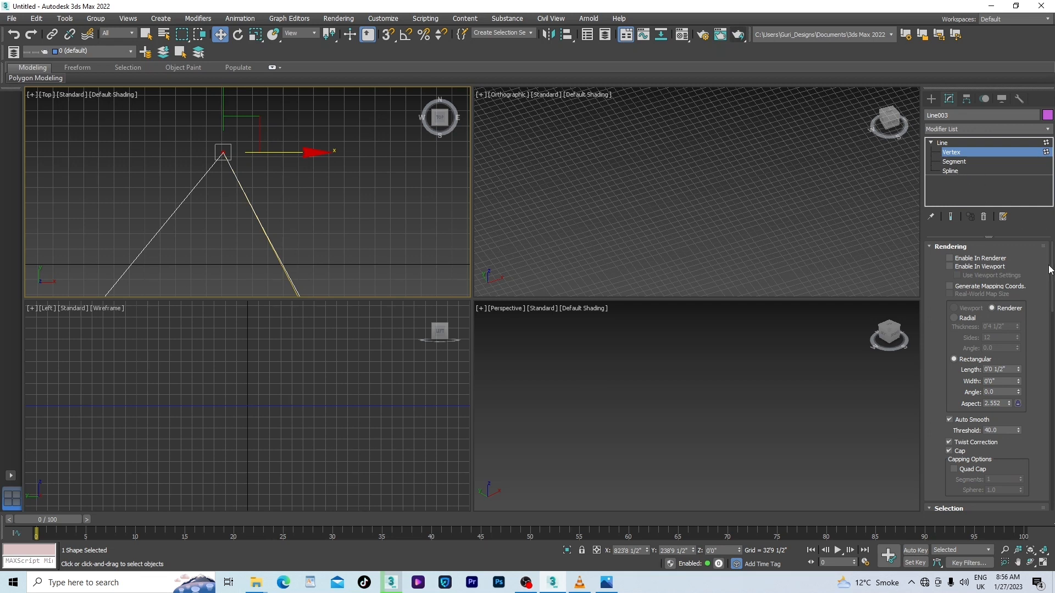
pyautogui.moveTo(1050, 270); pyautogui.dragTo(1053, 343)
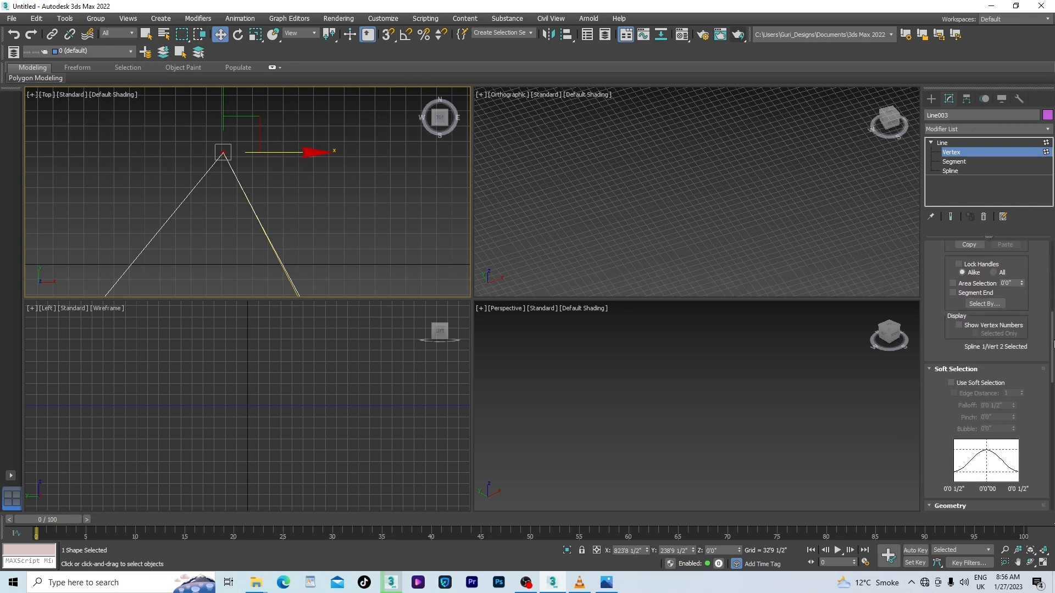
pyautogui.scroll(-10, 960, 428)
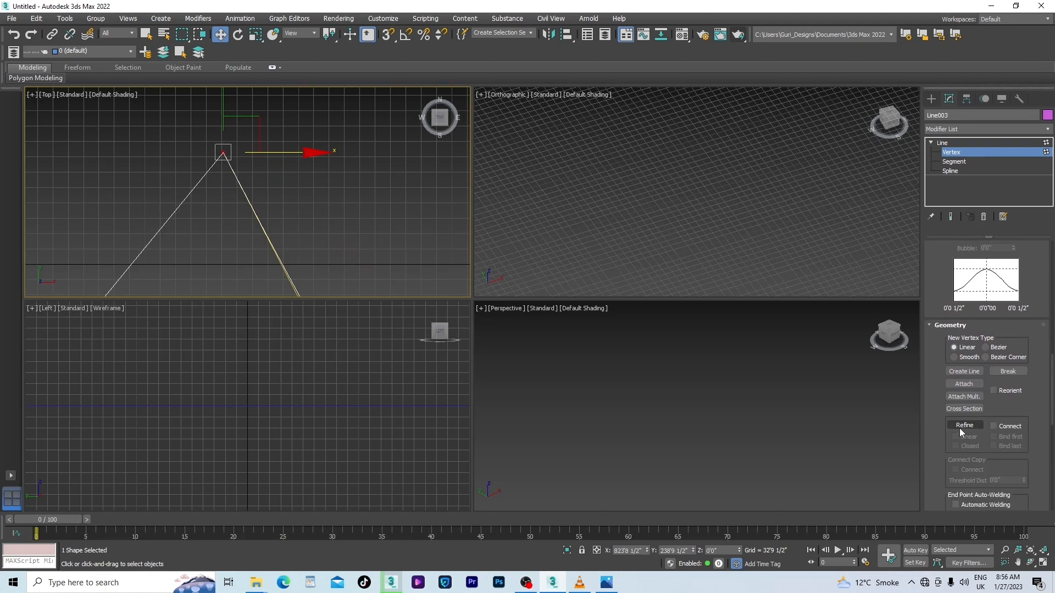
pyautogui.click(964, 426)
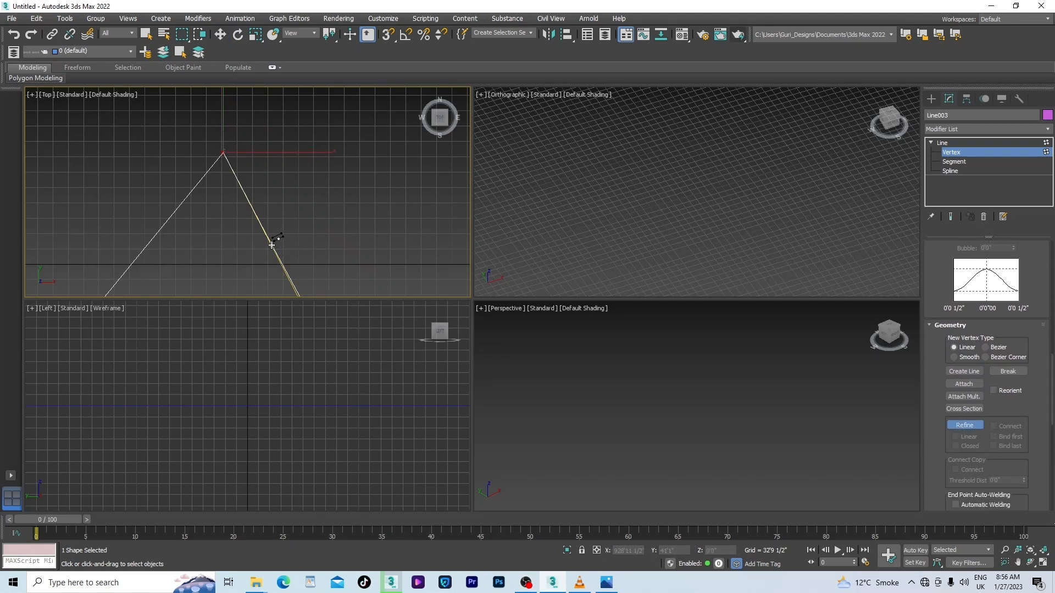
pyautogui.scroll(5, 274, 244)
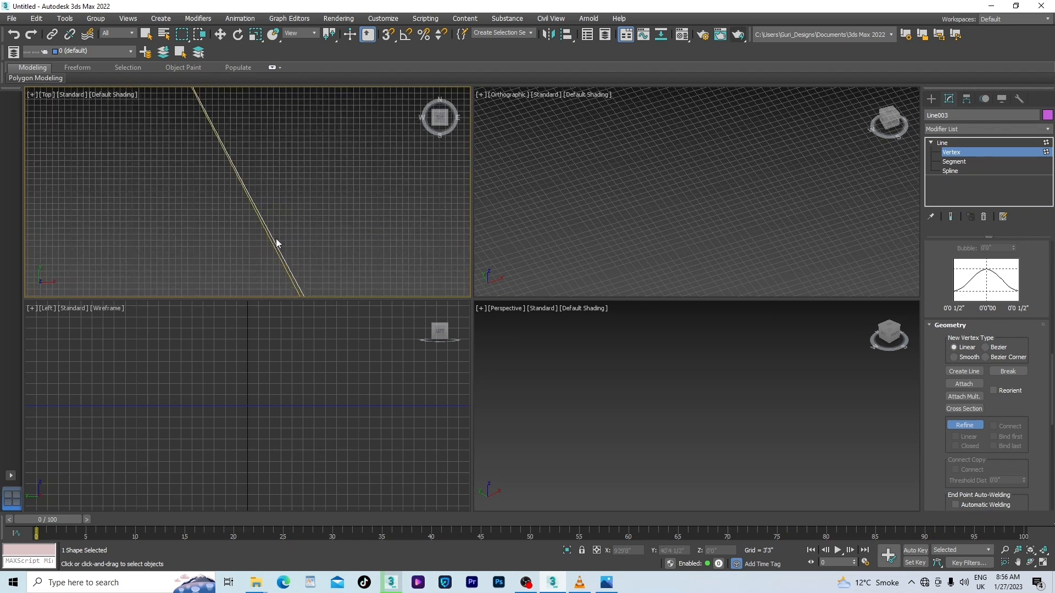
pyautogui.click(273, 240)
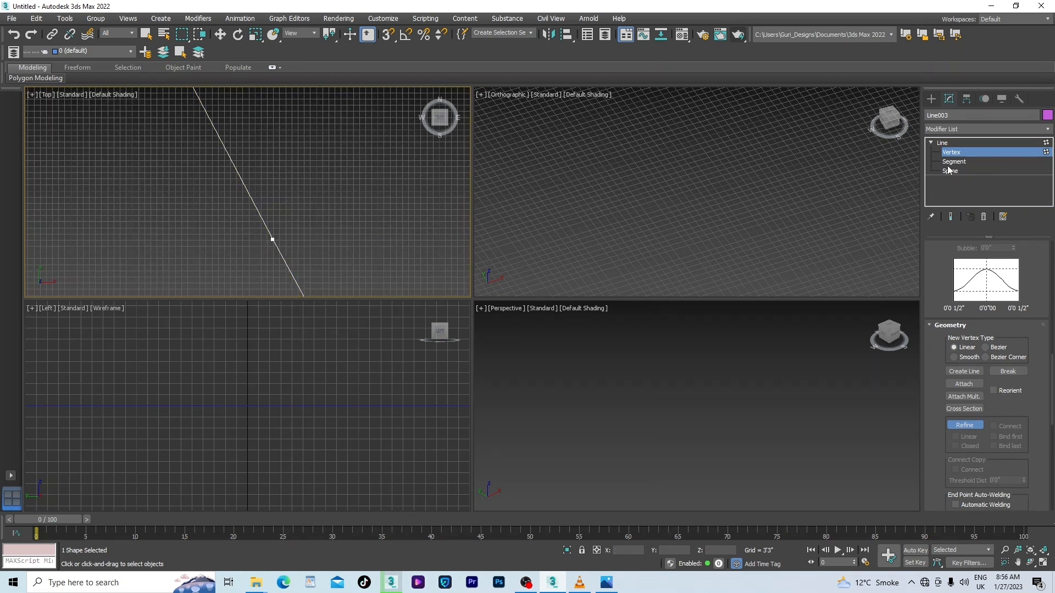
pyautogui.click(962, 426)
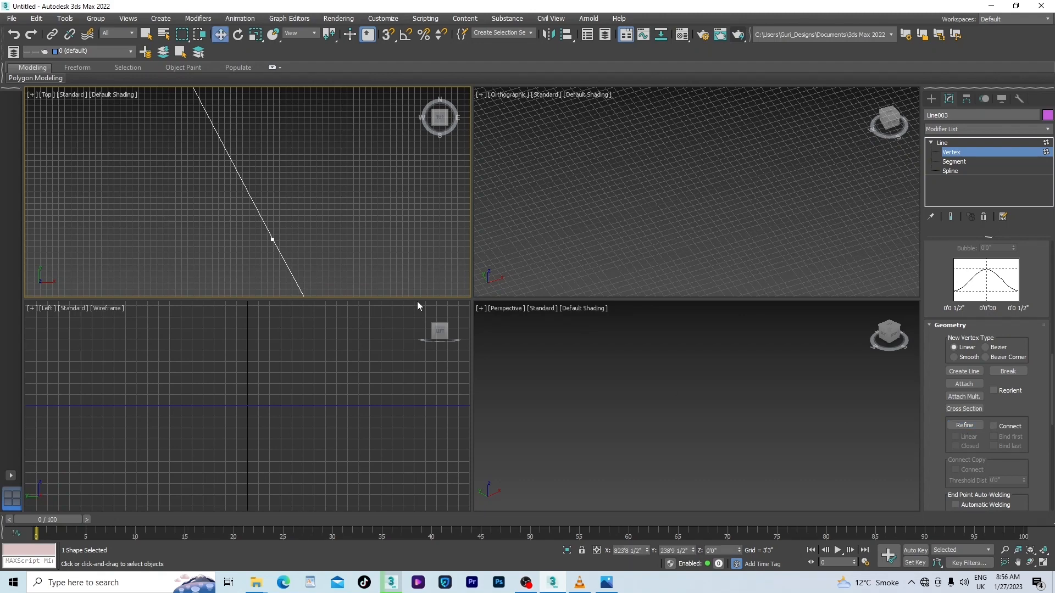
# Step: Move the added vertex outward so the right-hand side of the purple line bends into a curve
pyautogui.moveTo(222, 289); pyautogui.dragTo(220, 291)
pyautogui.scroll(-6, 265, 226)
pyautogui.moveTo(311, 229); pyautogui.dragTo(347, 215)
pyautogui.scroll(-3, 344, 171)
pyautogui.moveTo(373, 132); pyautogui.dragTo(193, 291)
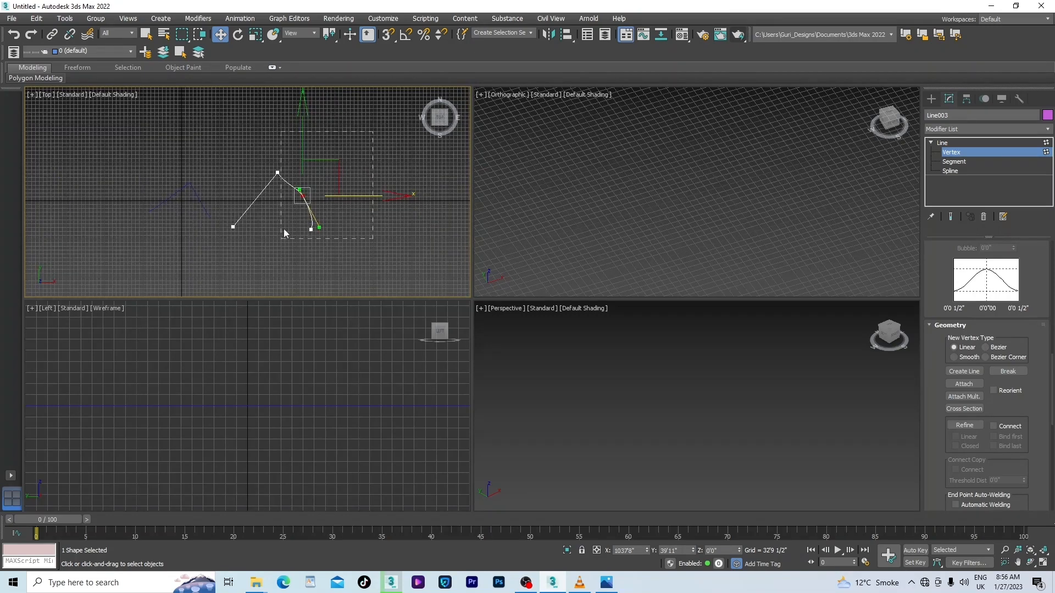
# Step: Reselect the added vertex and move it inward along the X axis to flatten the bend in the right-hand side
pyautogui.moveTo(265, 137); pyautogui.dragTo(265, 137)
pyautogui.scroll(3, 302, 186)
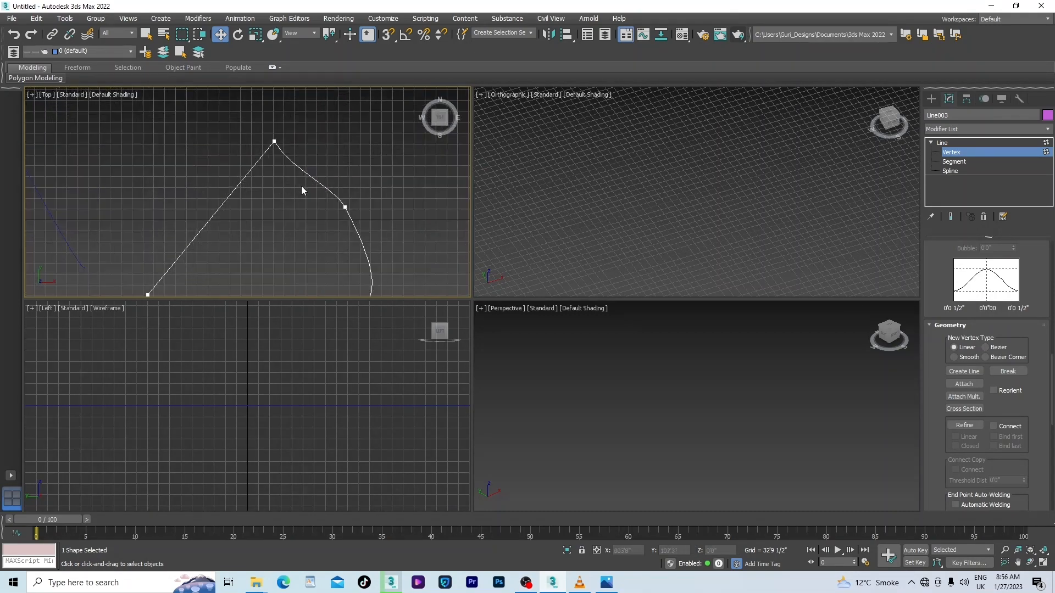
pyautogui.moveTo(340, 190); pyautogui.dragTo(289, 222)
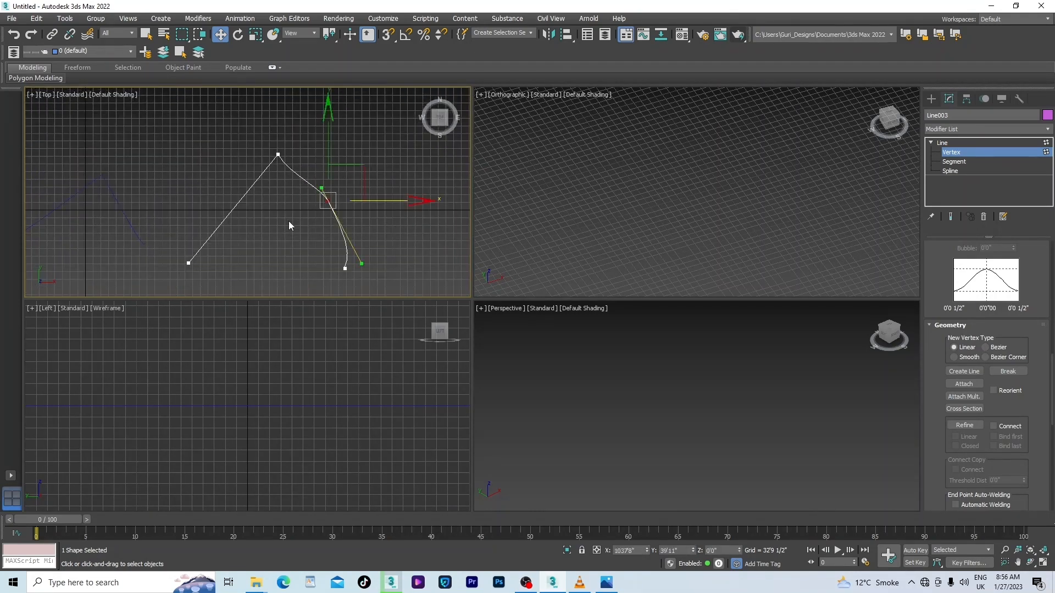
pyautogui.click(322, 190)
pyautogui.moveTo(380, 200); pyautogui.dragTo(367, 228)
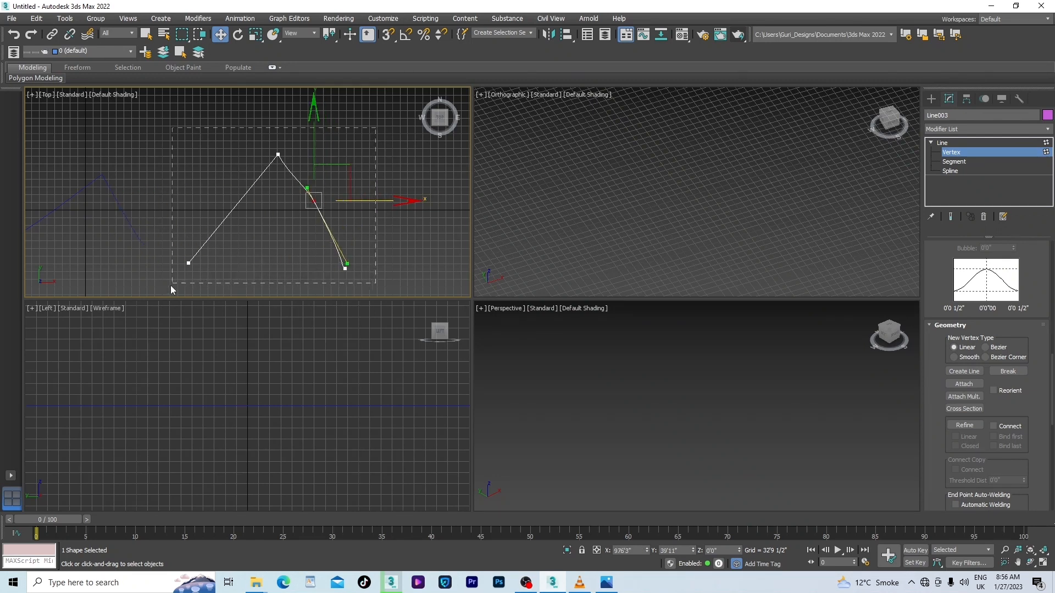
# Step: Convert all vertices of the purple line to Corner, and reposition the added vertex slightly up and inward on the right-hand side
pyautogui.moveTo(170, 285); pyautogui.dragTo(168, 285)
pyautogui.rightClick(276, 235)
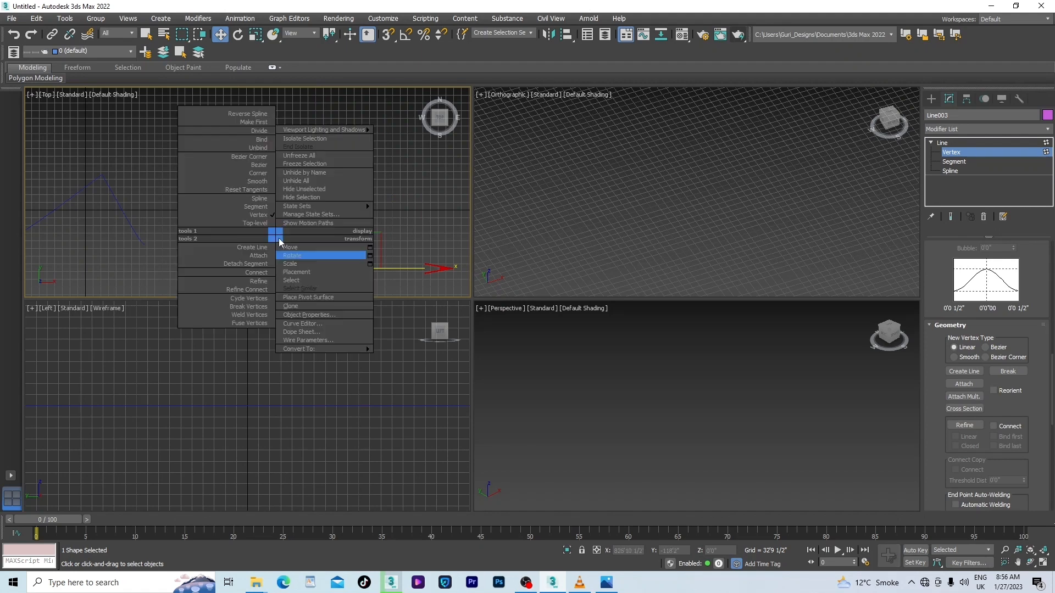
pyautogui.click(268, 175)
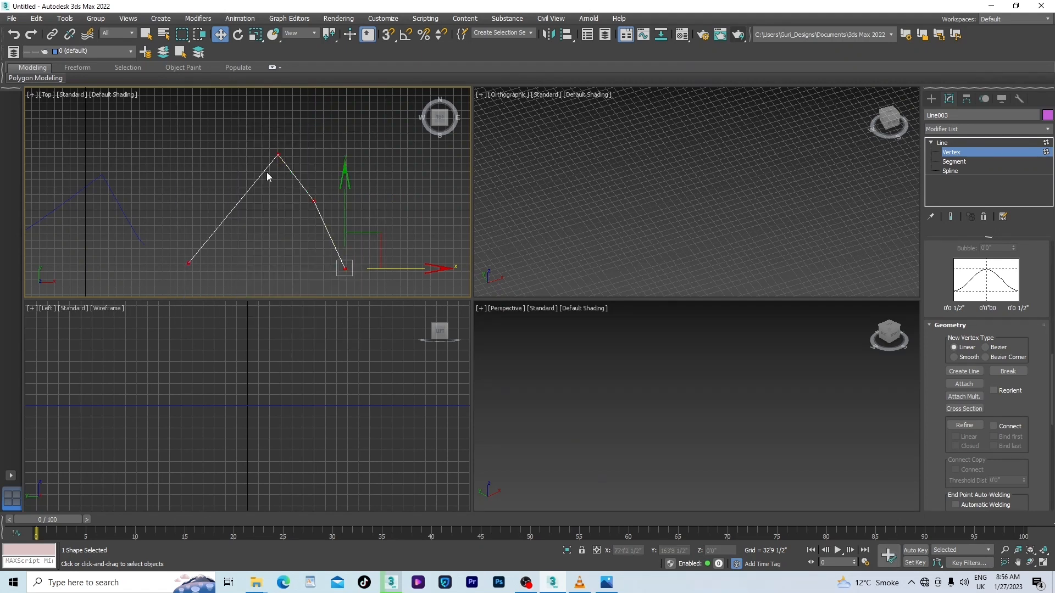
pyautogui.click(314, 201)
pyautogui.moveTo(317, 147); pyautogui.dragTo(354, 242)
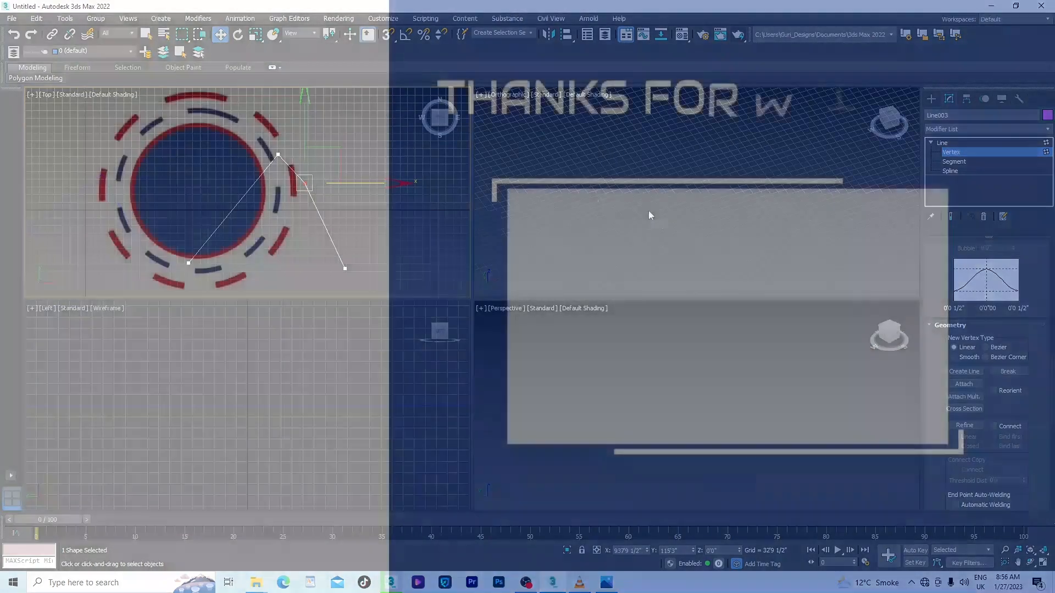